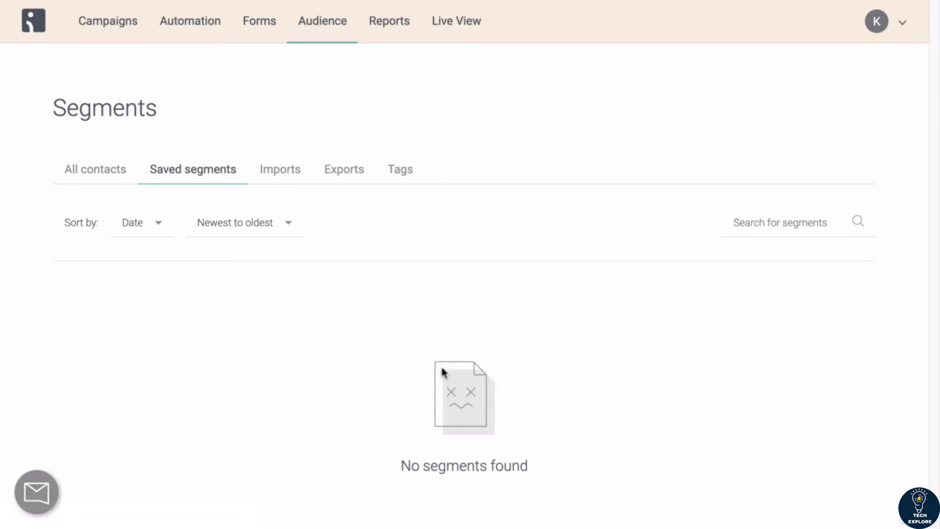
Step: Start a new segment from All contacts and browse the available filter categories
left_click(91, 170)
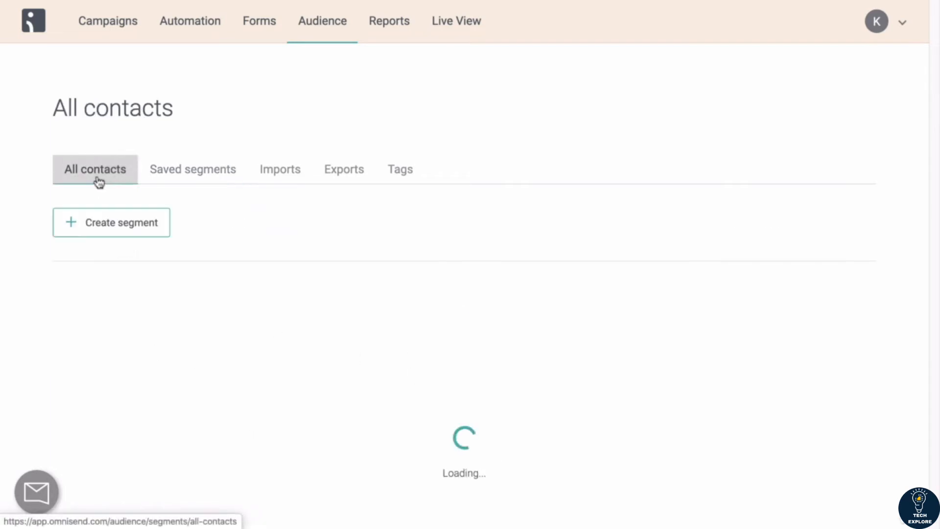
left_click(99, 226)
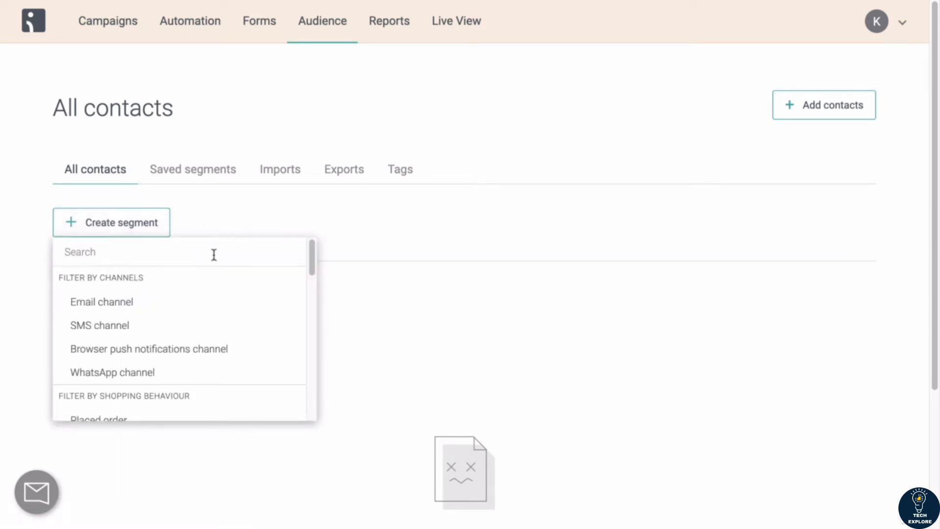
scroll(377, 285, "down", 3)
scroll(378, 285, "up", 3)
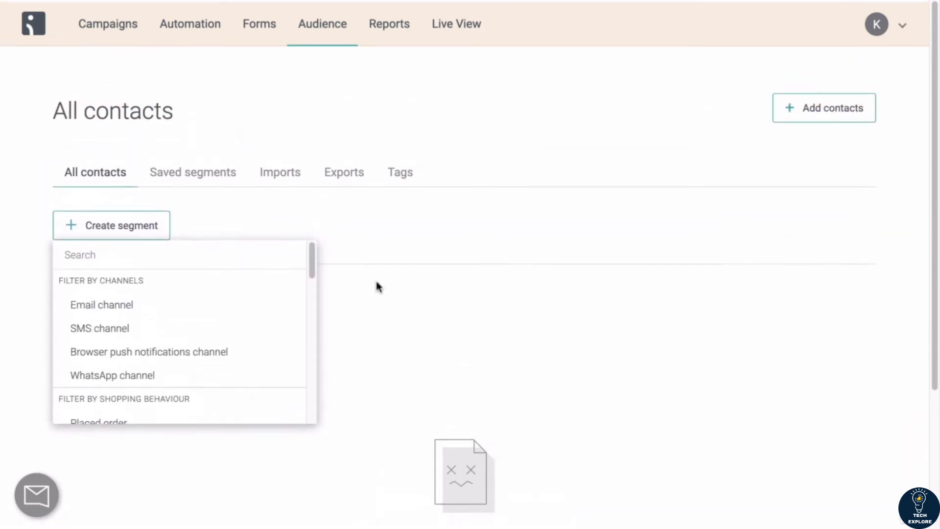
scroll(244, 325, "down", 2)
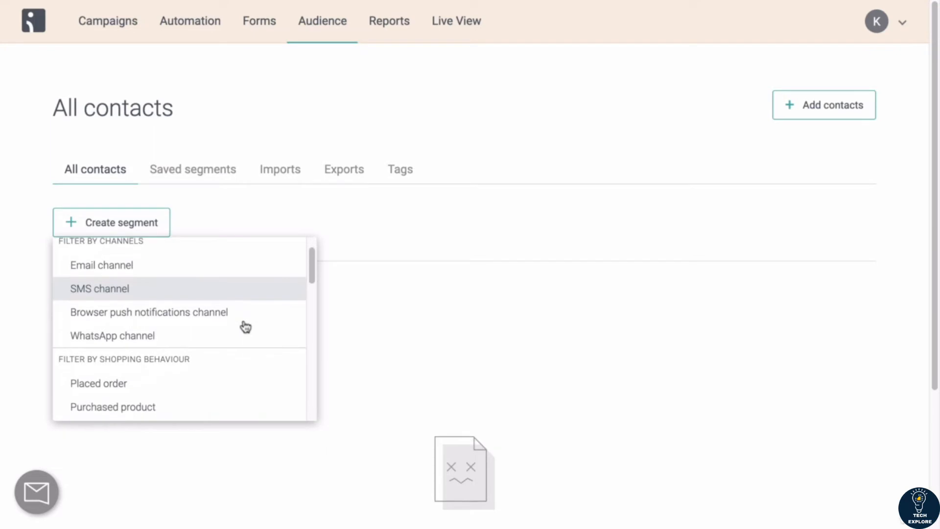
scroll(245, 327, "up", 1)
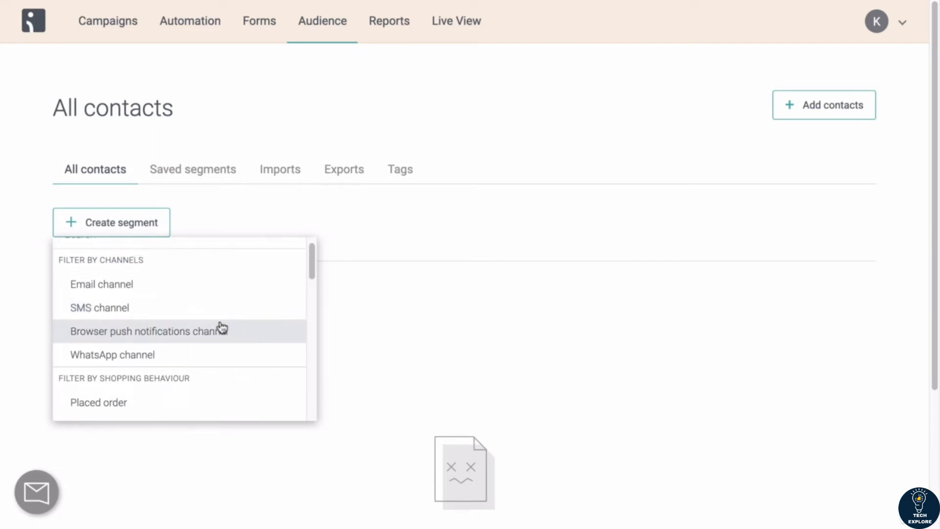
scroll(222, 328, "up", 1)
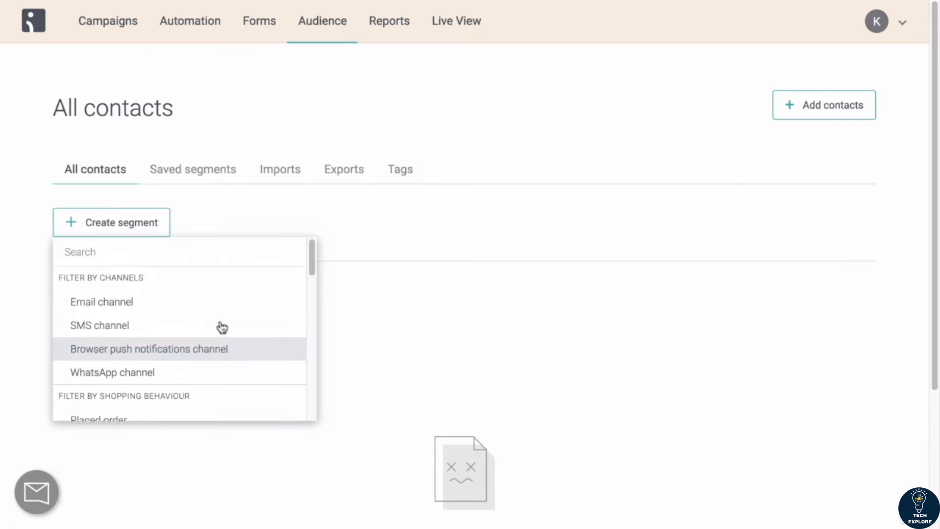
scroll(180, 303, "down", 1)
scroll(180, 303, "up", 1)
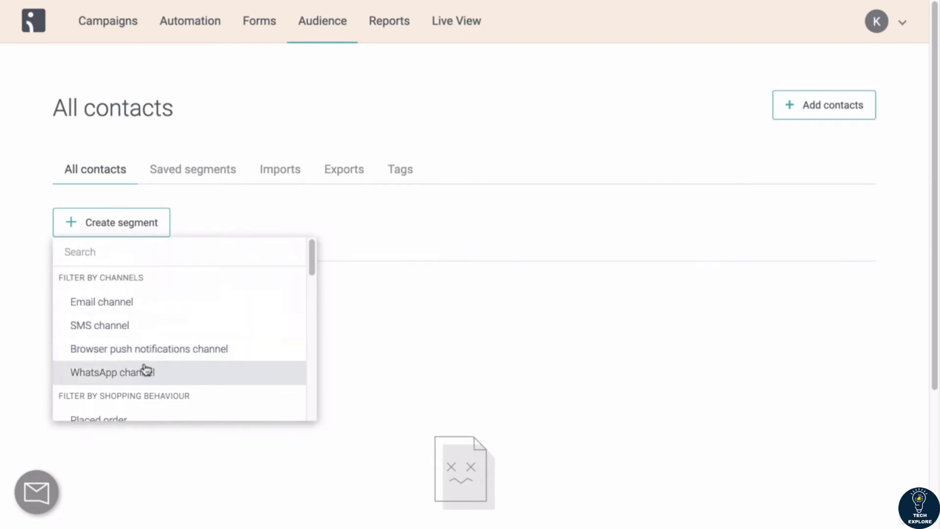
scroll(132, 277, "down", 3)
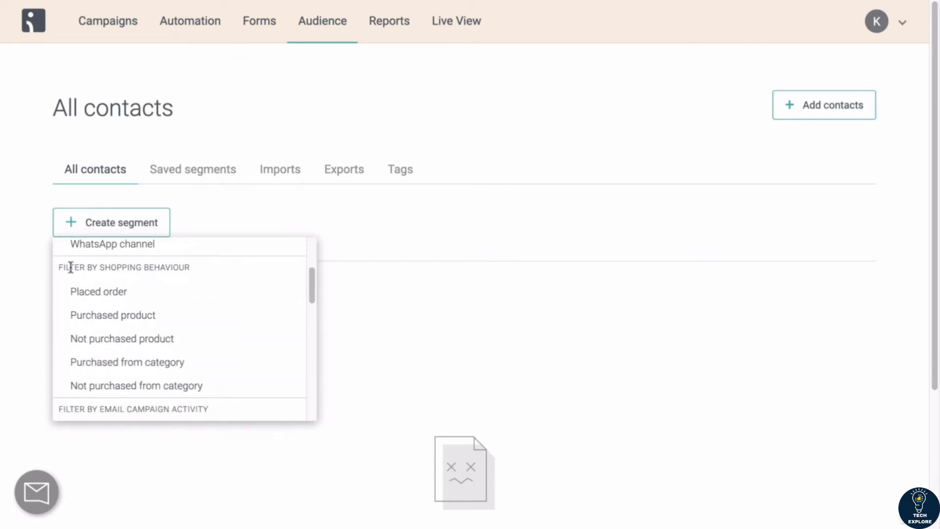
scroll(204, 295, "down", 3)
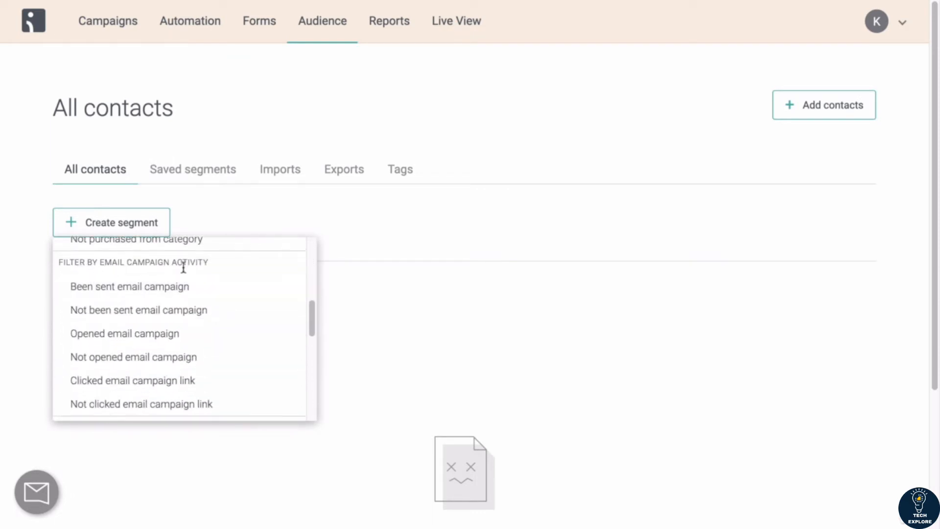
scroll(208, 283, "down", 3)
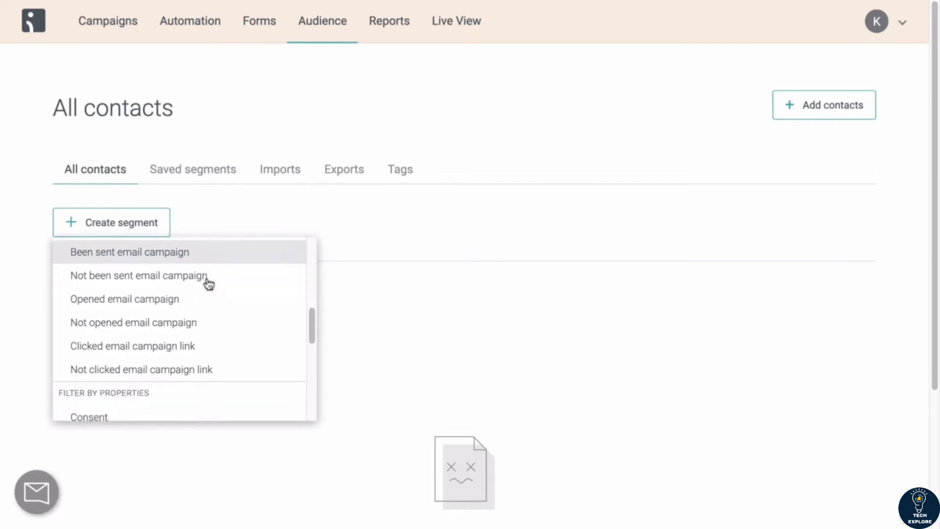
scroll(172, 318, "down", 3)
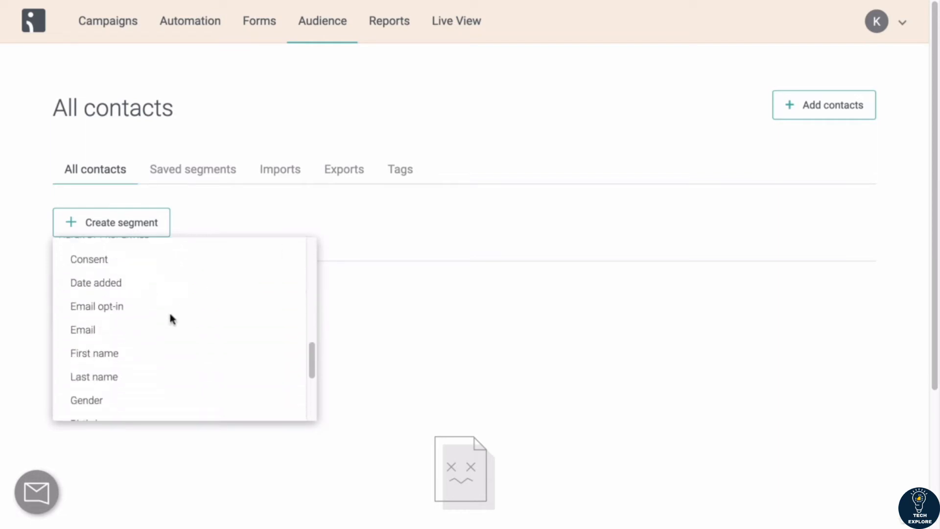
scroll(172, 319, "up", 5)
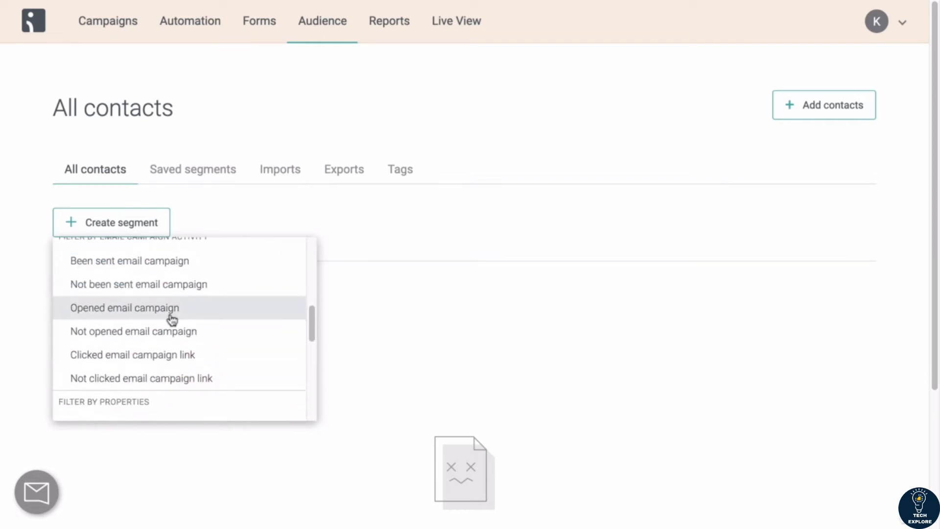
scroll(172, 319, "up", 3)
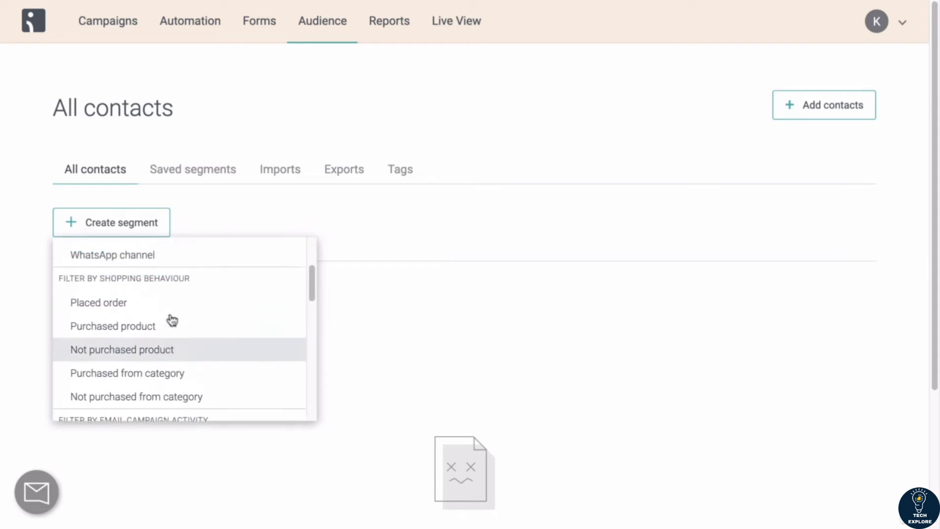
scroll(172, 319, "down", 1)
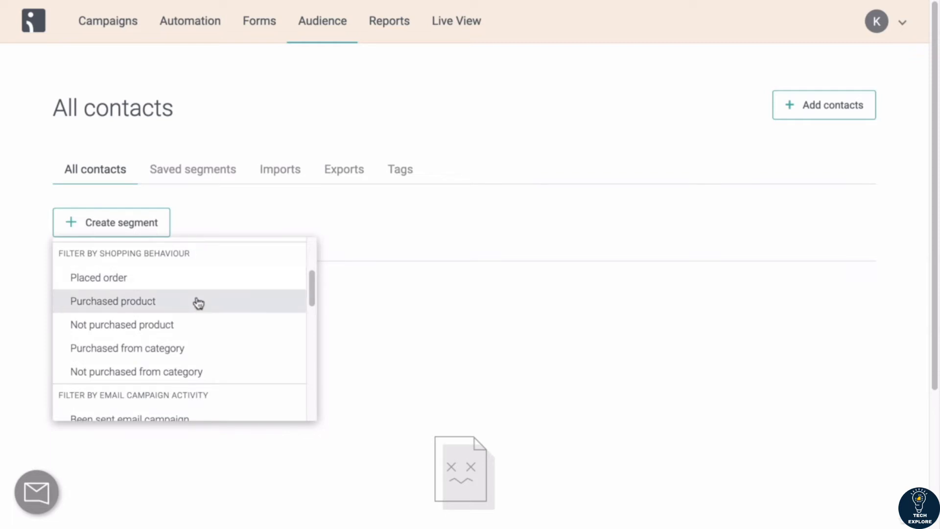
scroll(198, 302, "down", 3)
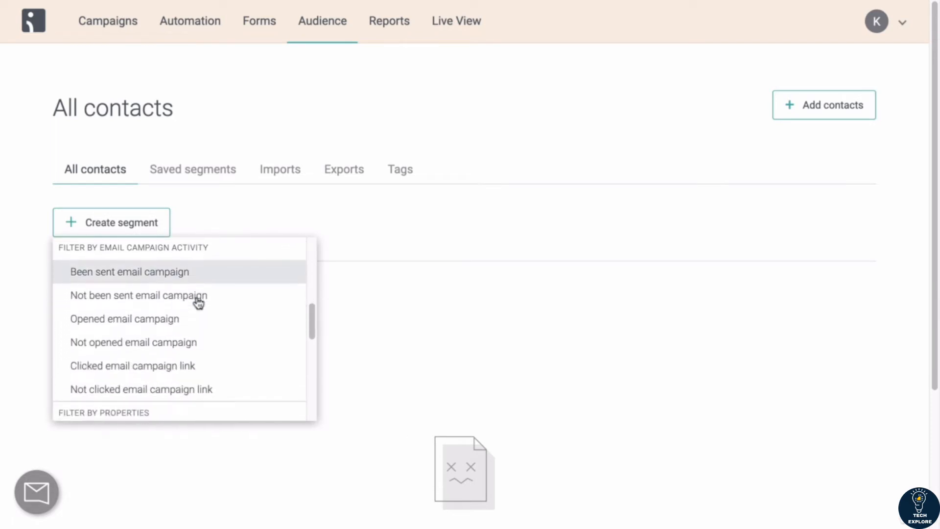
scroll(115, 254, "up", 1)
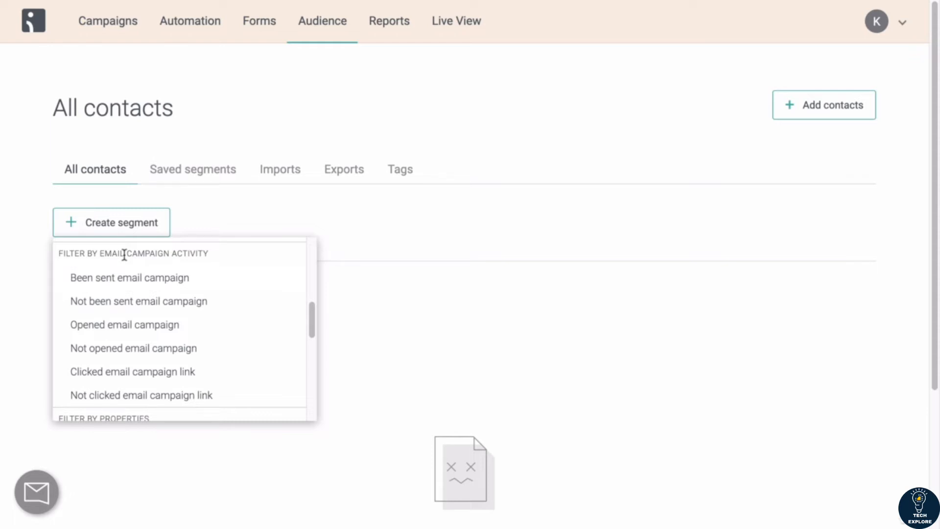
scroll(124, 256, "up", 3)
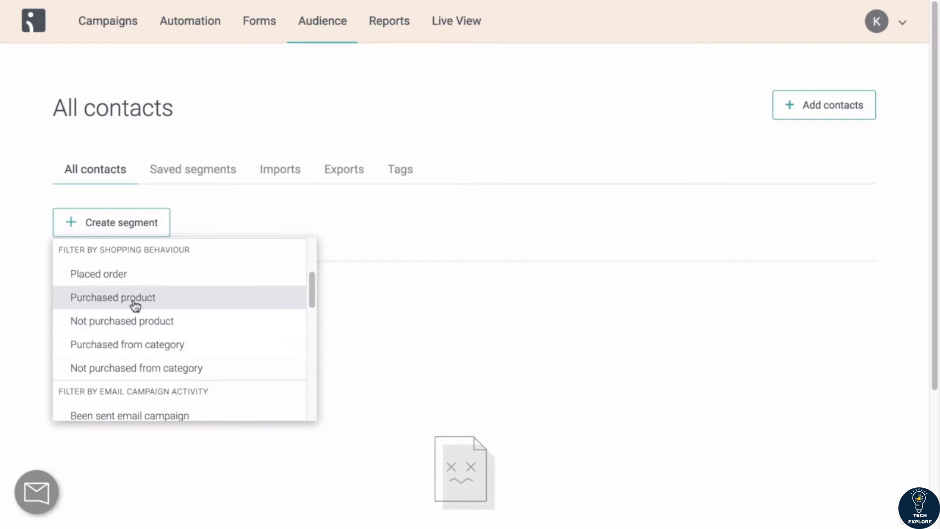
Step: Add a Placed order filter and set its property to Number of orders placed
left_click(97, 282)
scroll(114, 294, "down", 1)
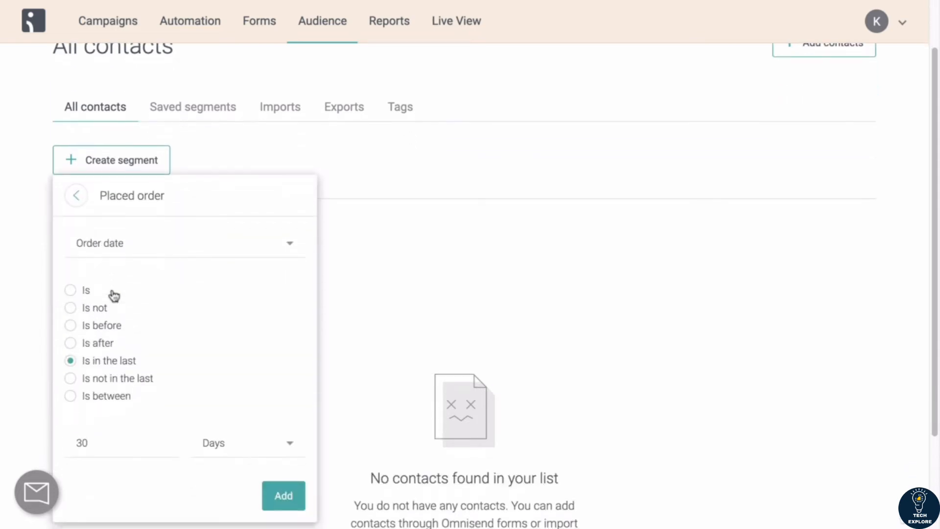
left_click(136, 251)
scroll(161, 236, "down", 1)
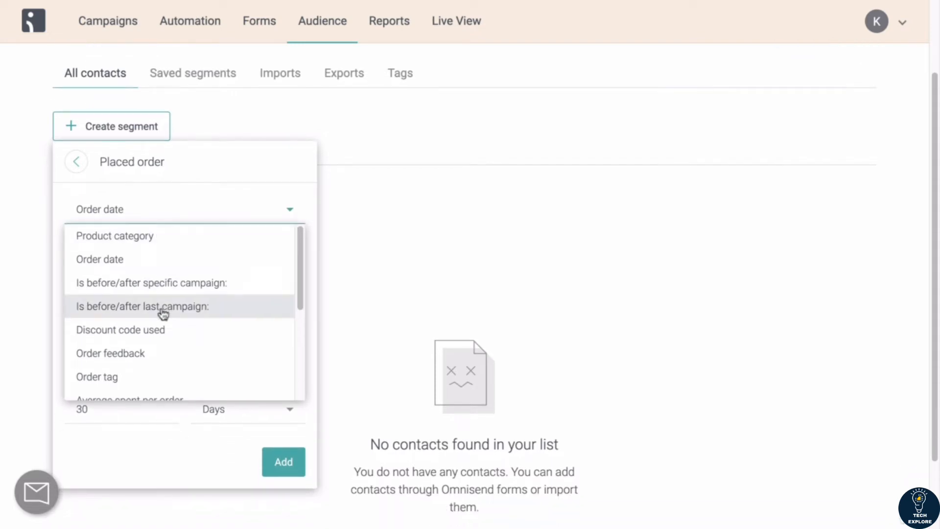
scroll(163, 314, "down", 1)
scroll(163, 314, "up", 1)
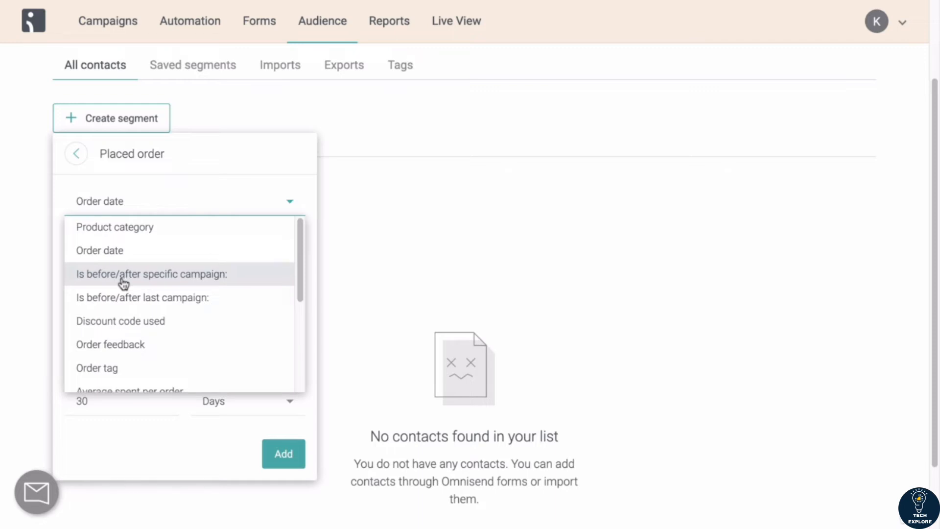
scroll(123, 284, "down", 1)
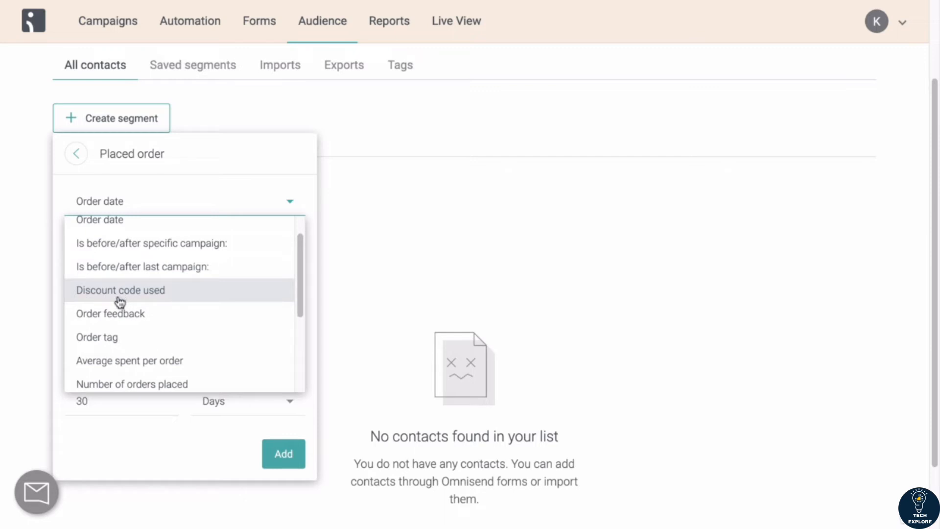
scroll(130, 299, "down", 1)
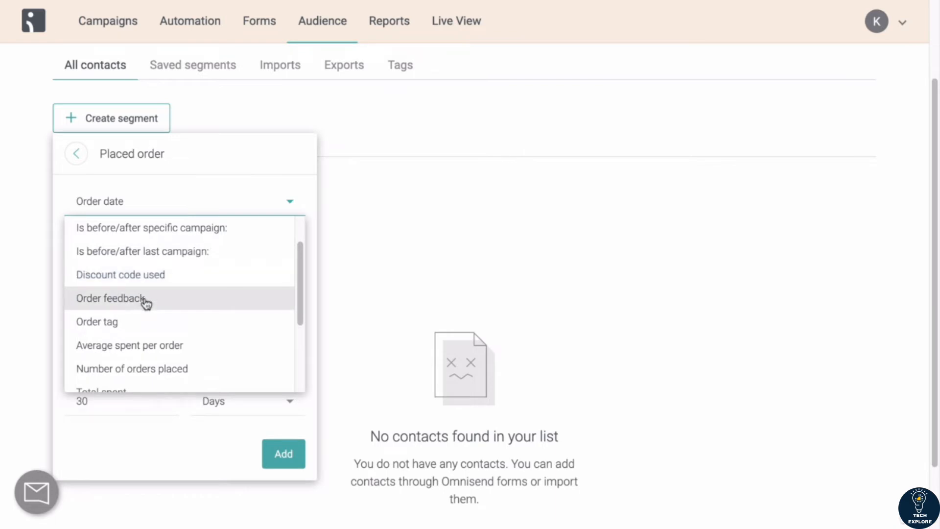
scroll(153, 328, "down", 3)
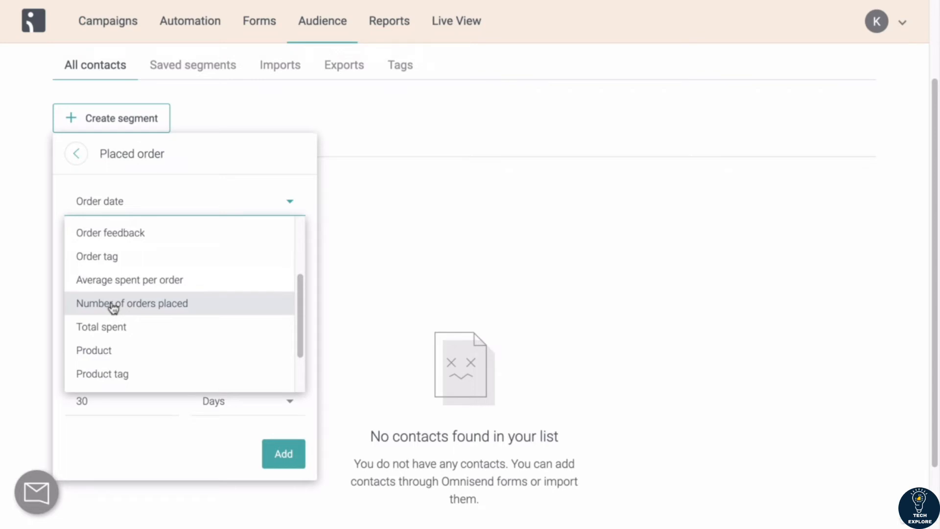
scroll(114, 307, "up", 2)
scroll(114, 307, "down", 2)
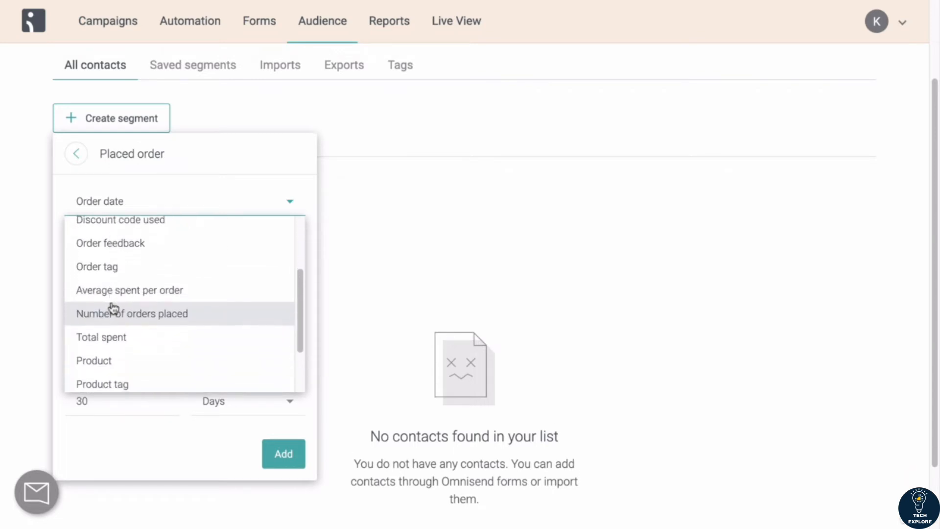
scroll(113, 307, "down", 1)
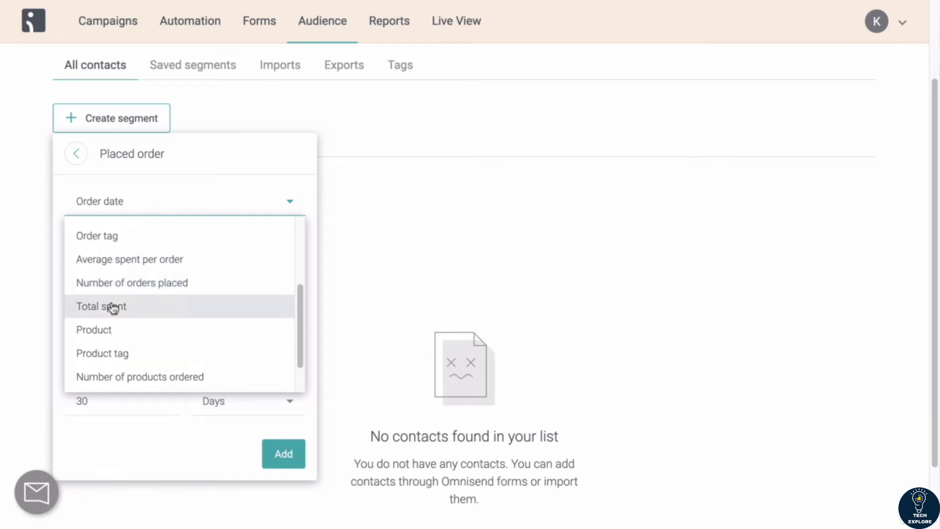
scroll(114, 308, "up", 3)
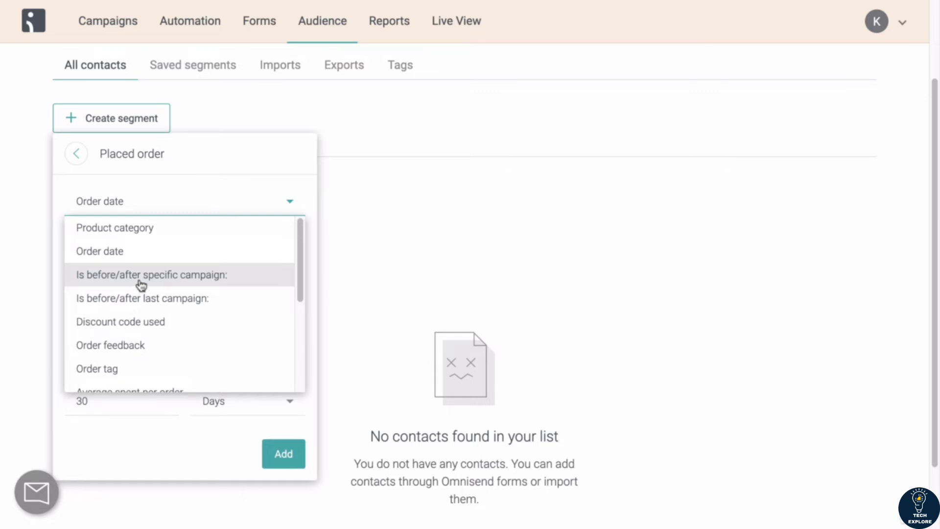
scroll(141, 284, "down", 2)
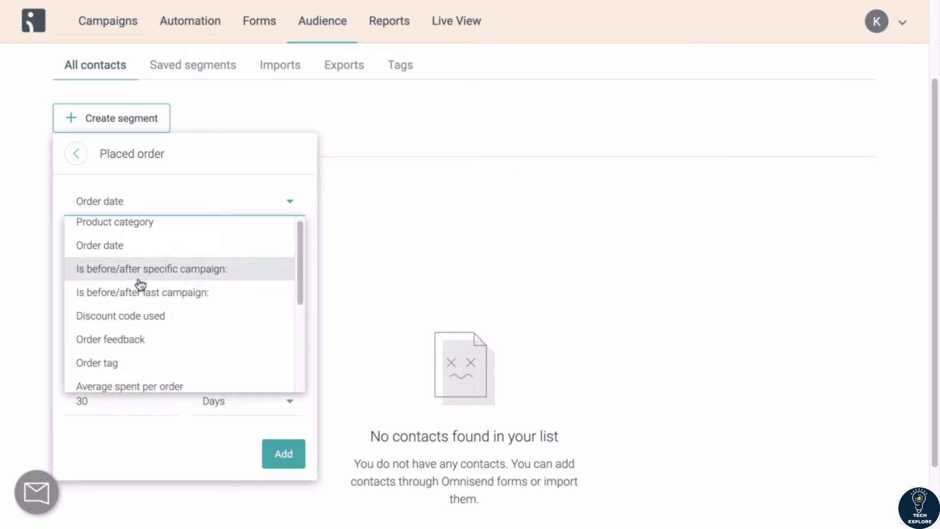
scroll(141, 284, "down", 2)
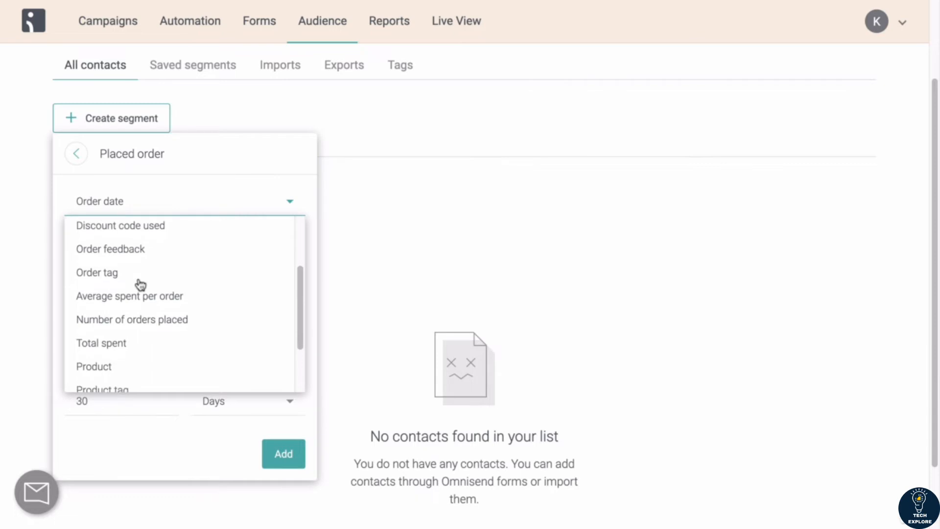
scroll(141, 284, "down", 1)
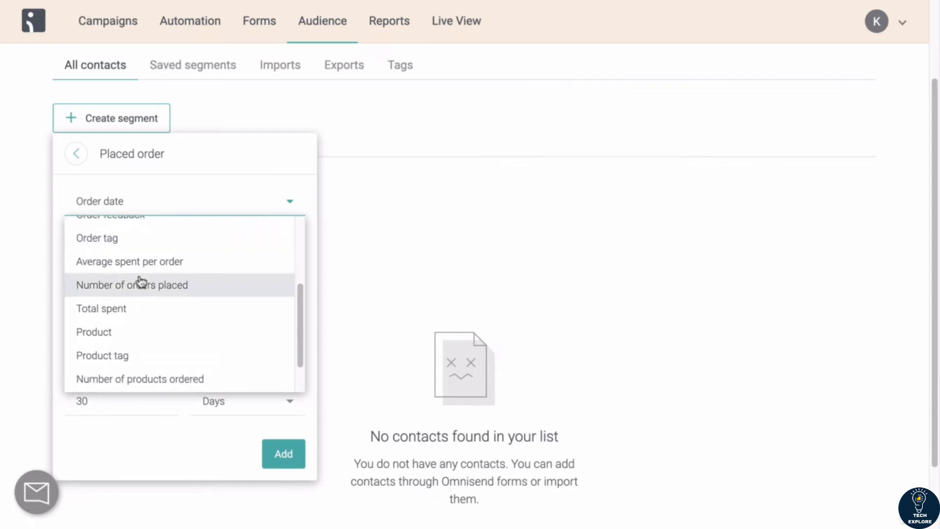
scroll(134, 347, "up", 1)
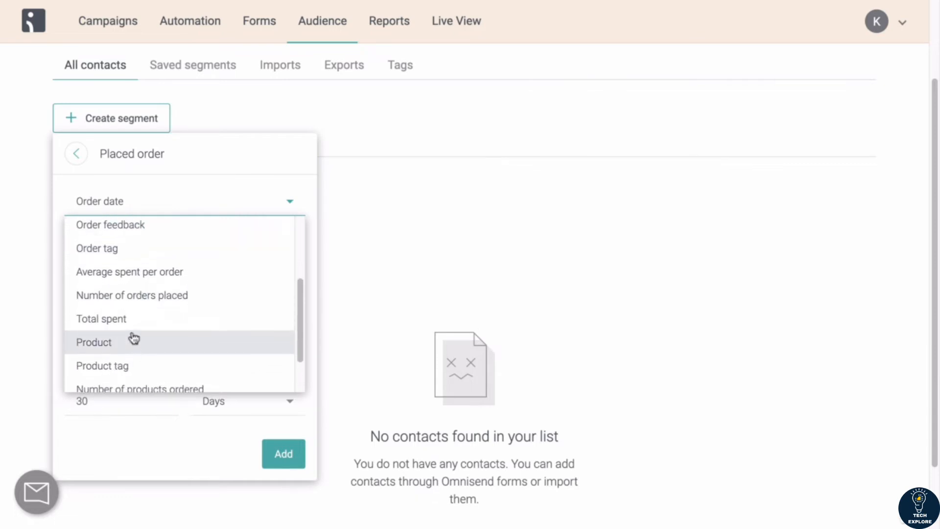
left_click(126, 302)
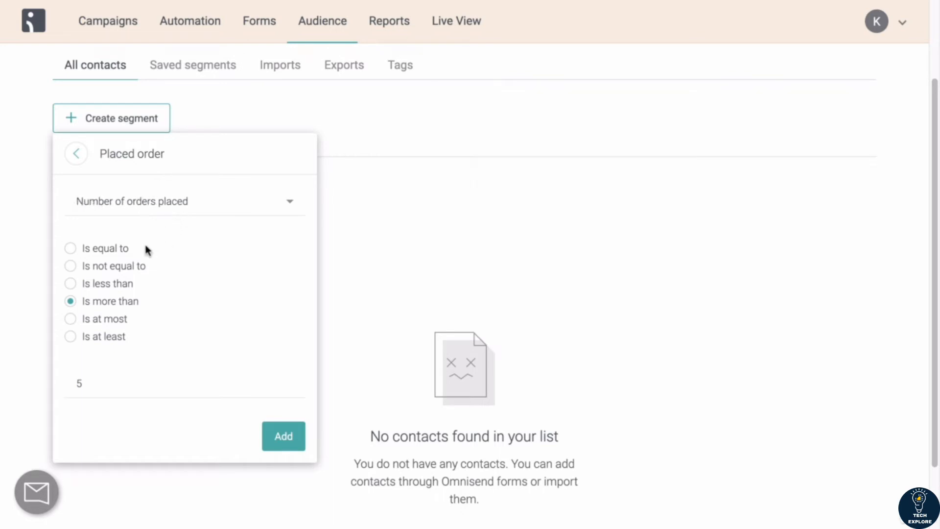
Step: Set the condition to Is at least 1 and add the filter
left_click(72, 337)
left_click(90, 384)
left_click(285, 439)
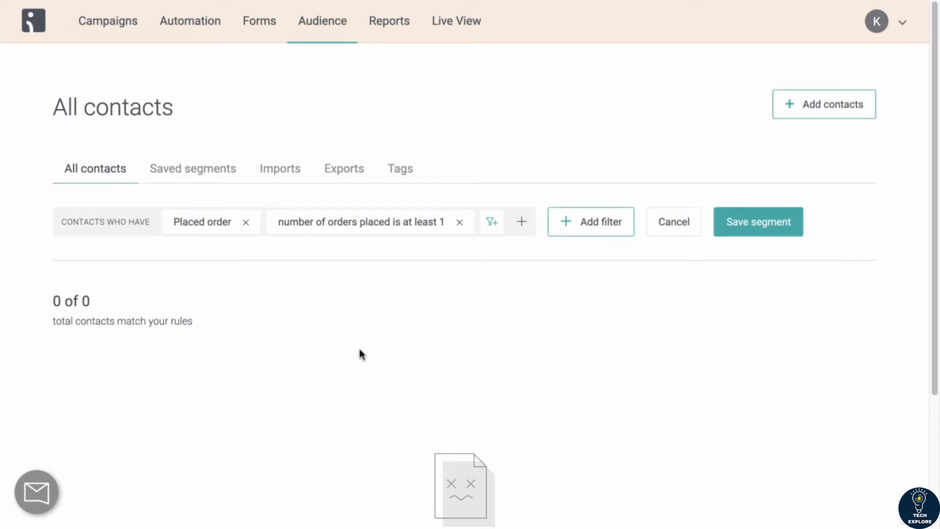
Step: Save the segment as "Customers who have placed at least 1 order"
scroll(360, 353, "down", 1)
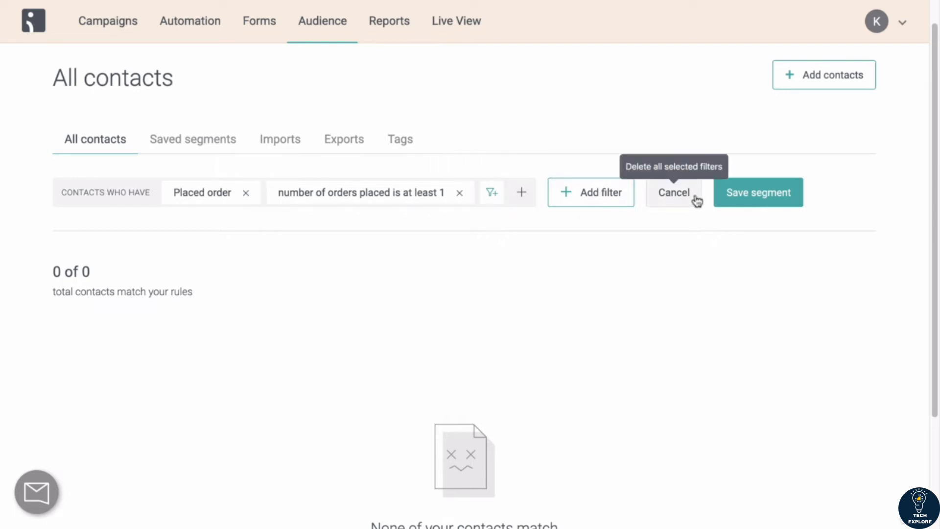
left_click(748, 194)
left_click(422, 174)
type("Customers who have placed at least 1 order")
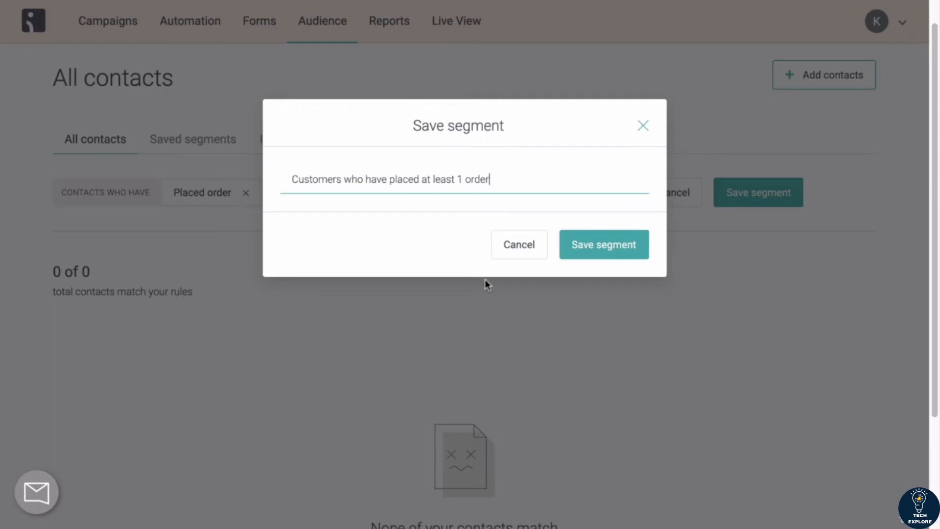
left_click(594, 252)
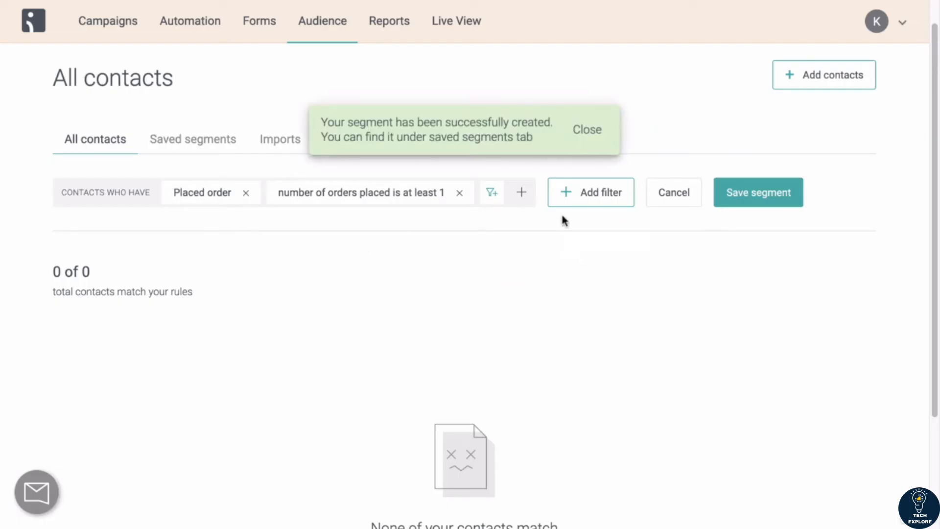
Step: Dismiss the notification and open the saved segments list
left_click(598, 131)
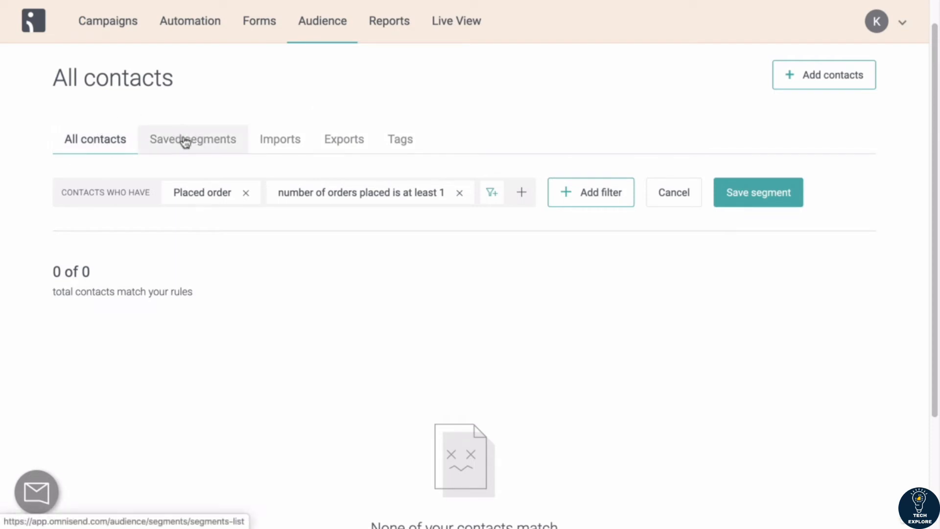
left_click(167, 142)
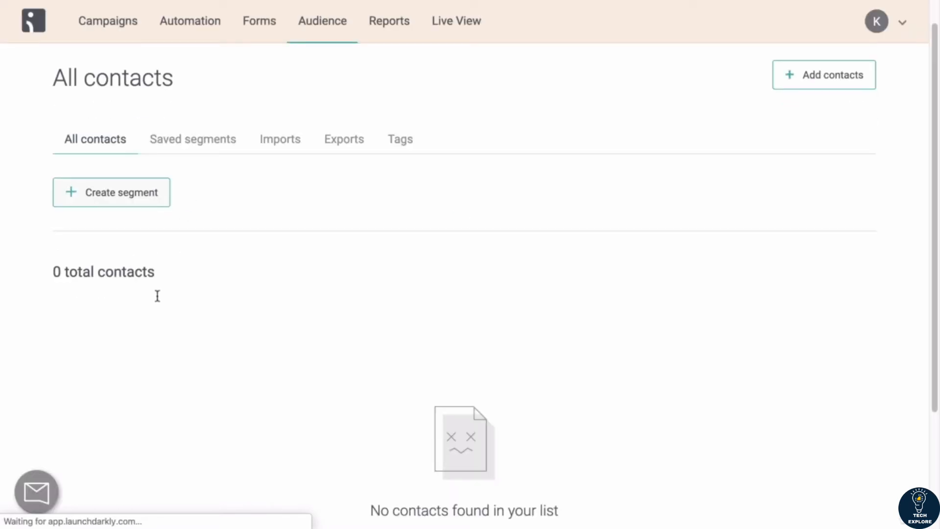
left_click(177, 144)
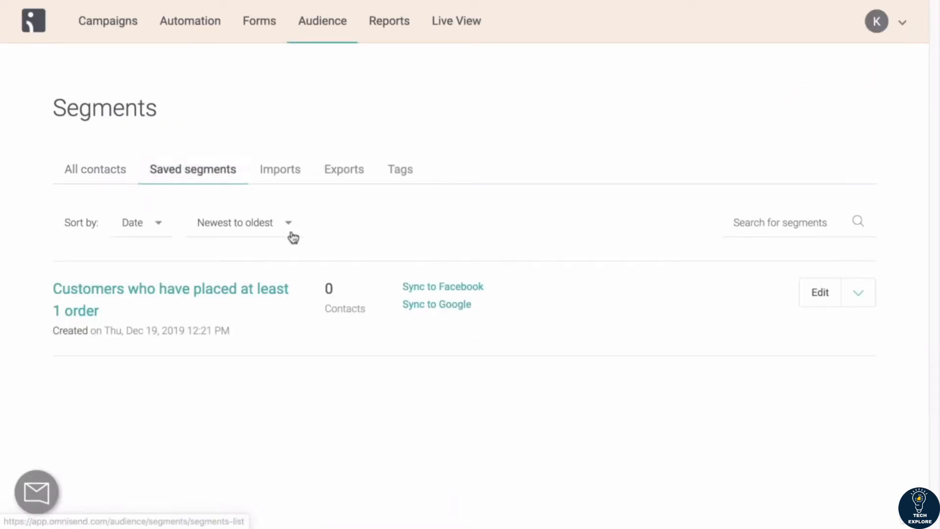
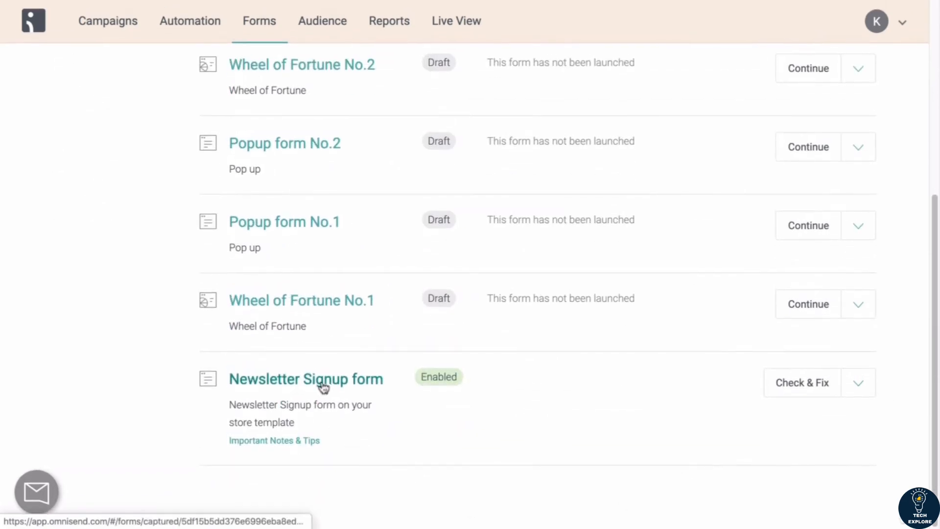
Step: Review the list of existing forms
scroll(693, 277, "up", 6)
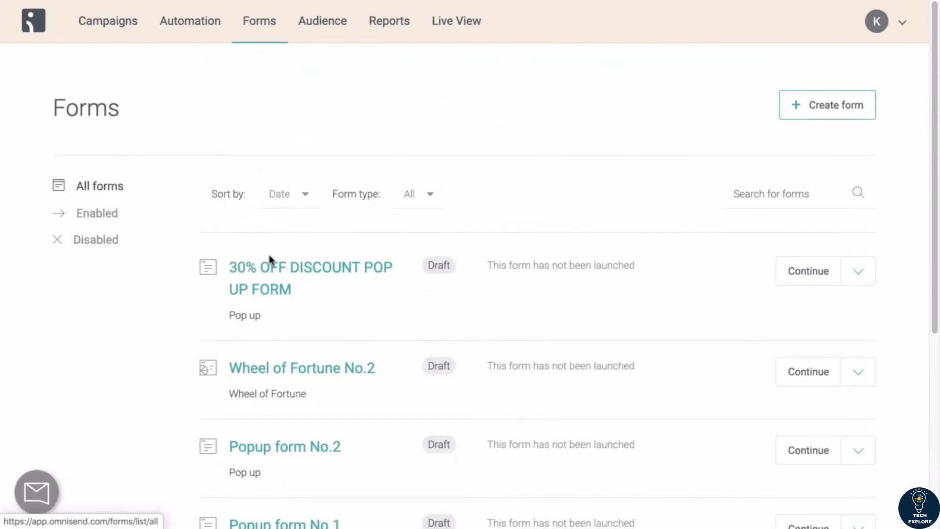
scroll(270, 259, "down", 1)
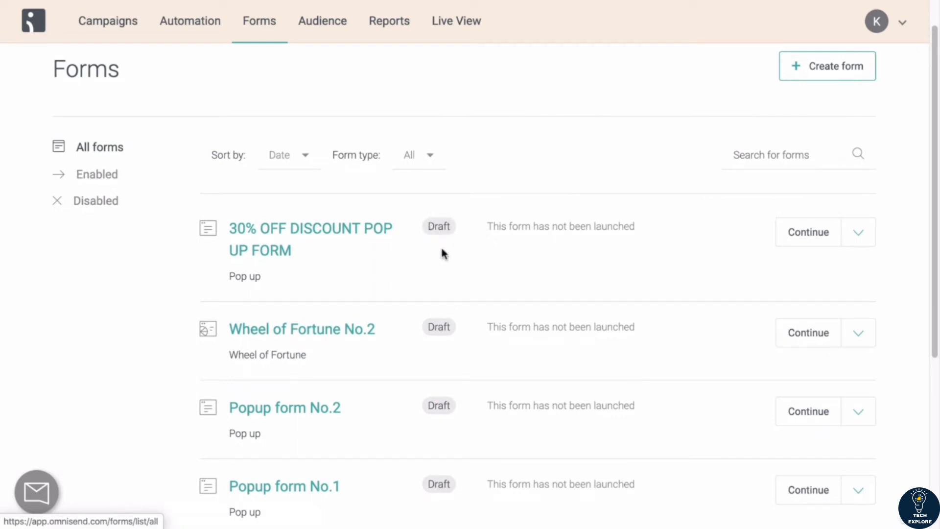
scroll(441, 254, "down", 5)
scroll(440, 252, "up", 5)
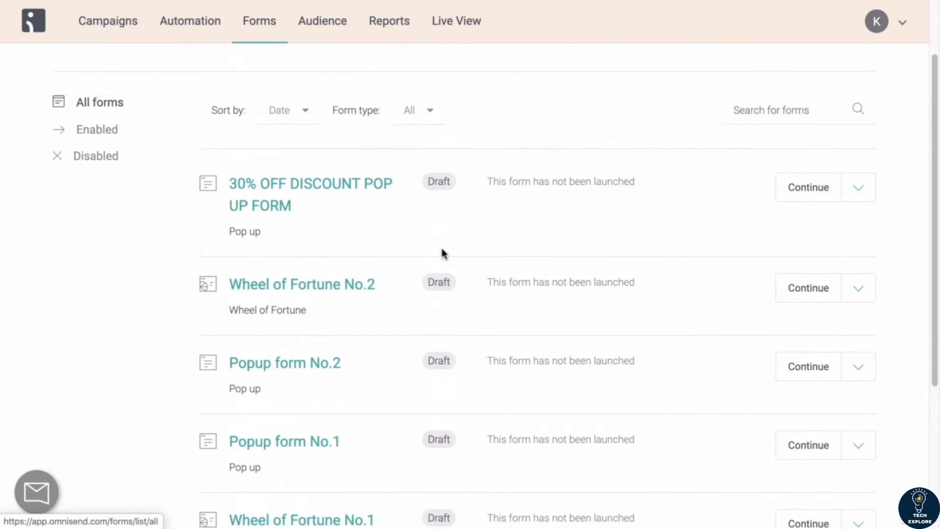
scroll(193, 352, "down", 5)
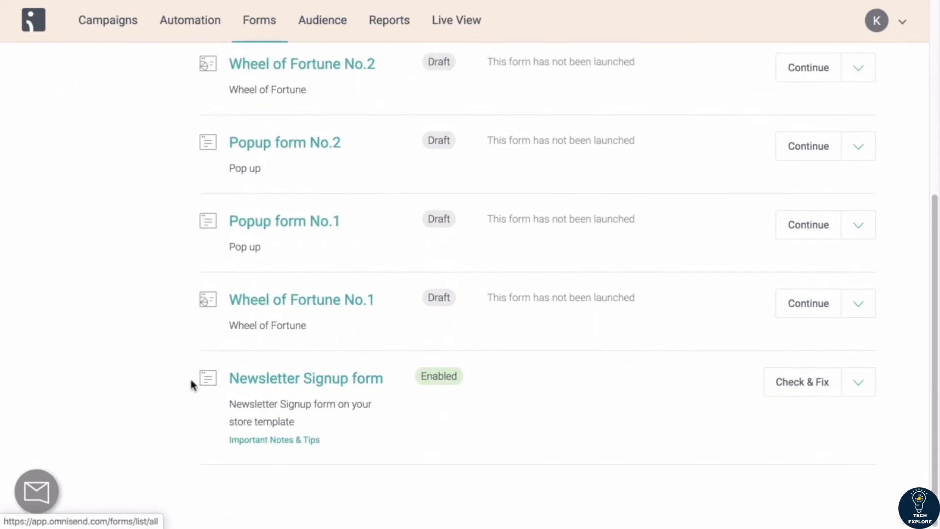
scroll(567, 74, "up", 5)
scroll(669, 98, "up", 2)
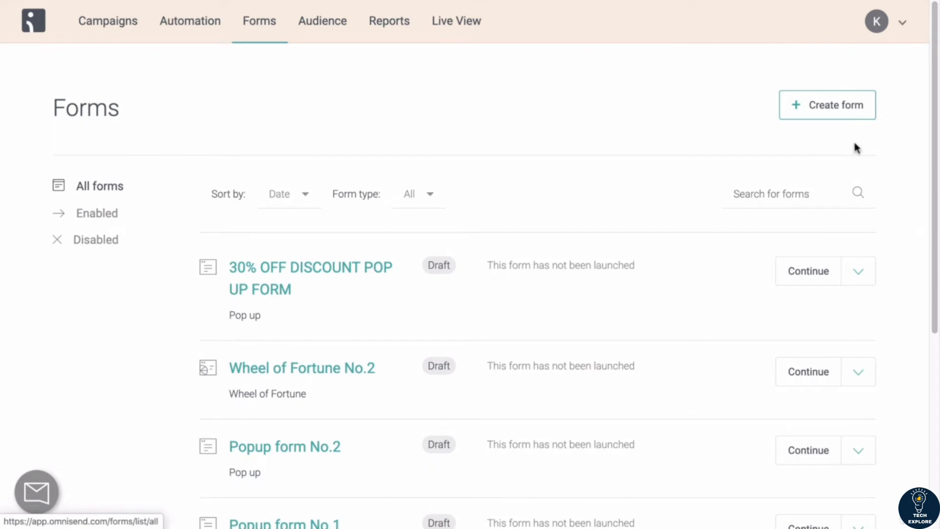
Step: Create a new Popup form and preview both its form and success views
left_click(828, 110)
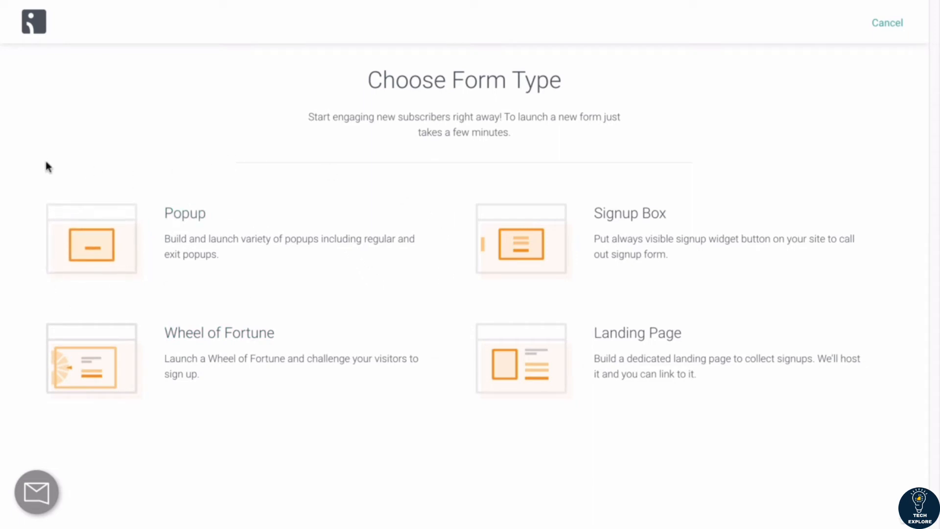
left_click(115, 235)
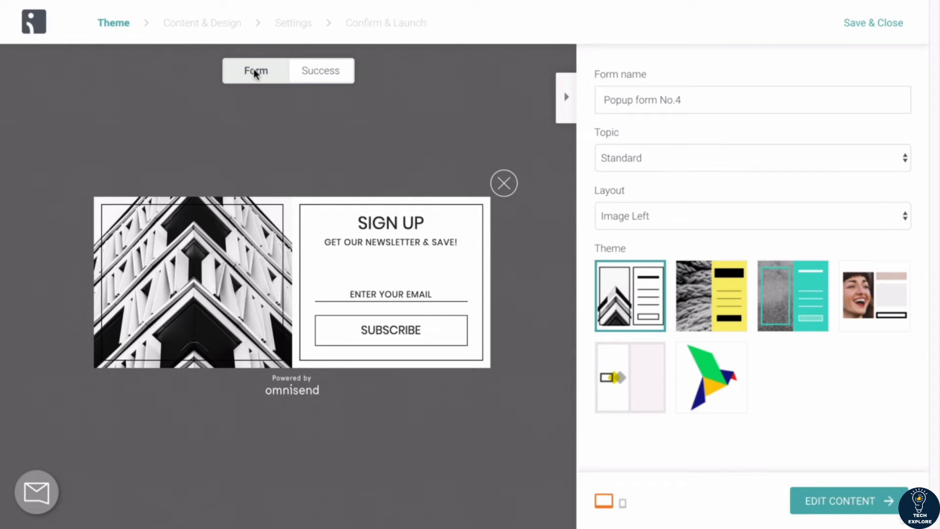
left_click(308, 78)
left_click(272, 80)
left_click(318, 72)
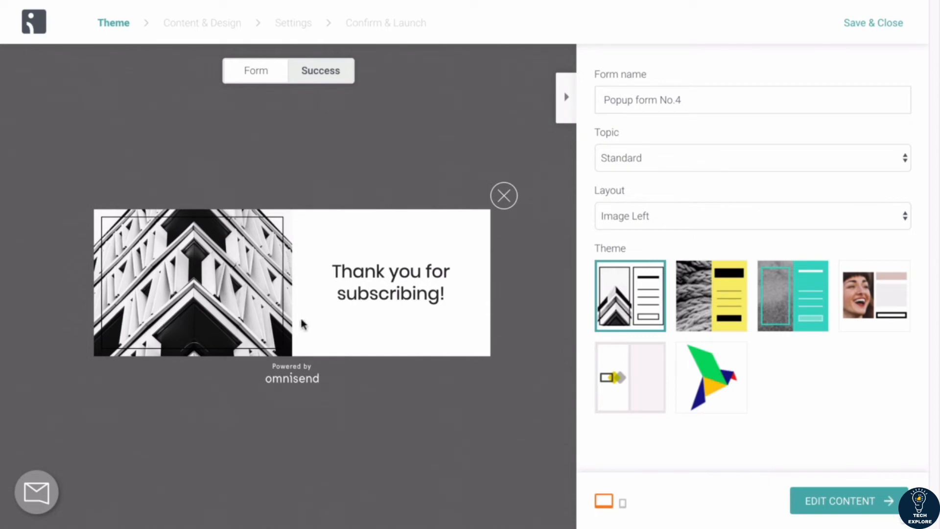
left_click(252, 70)
left_click(336, 79)
left_click(268, 77)
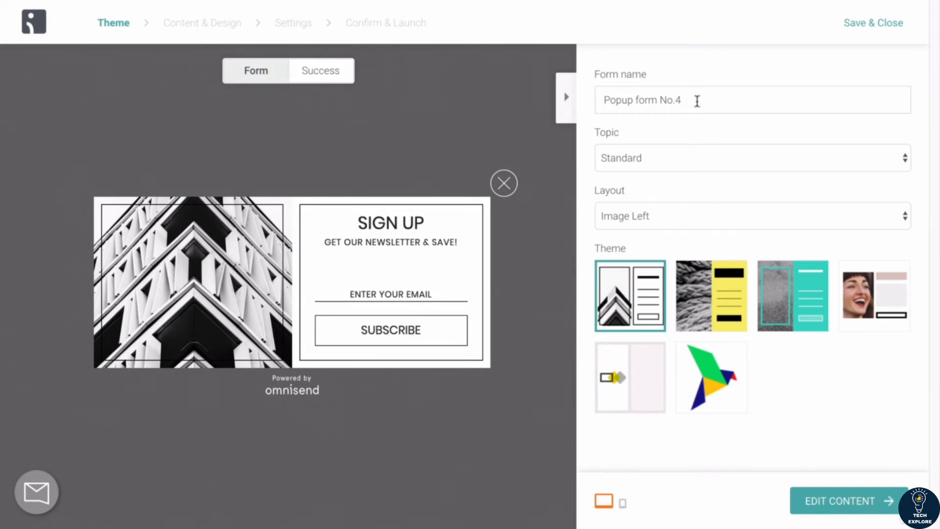
Step: Rename the form as POP UP FORM 30% OFF
left_click_drag(696, 100, 595, 97)
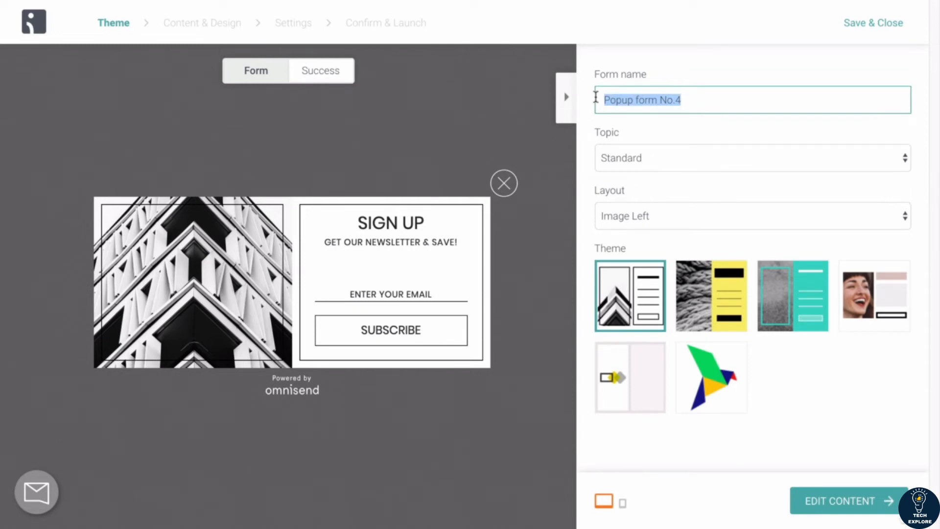
type("POP UP FORM 30% OFF")
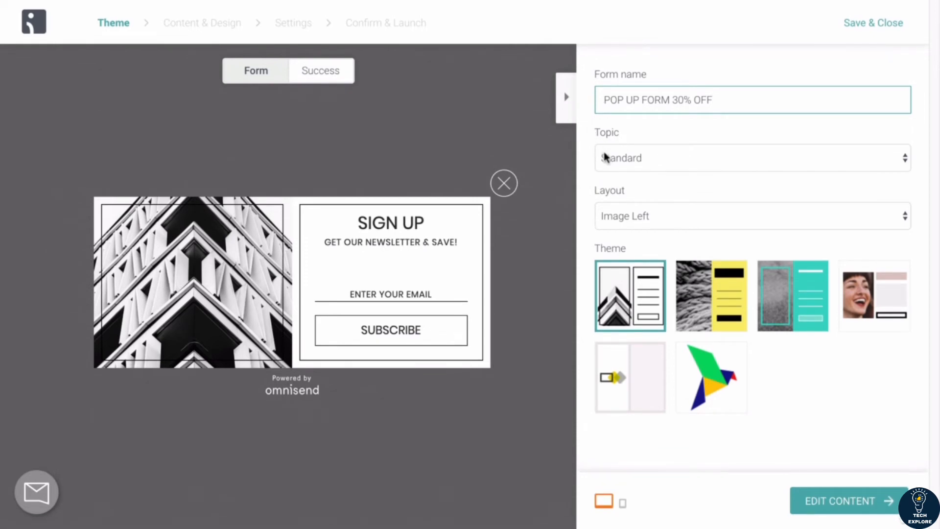
Step: Compare the available topics and set the form's topic to Discount Offer
left_click(605, 155)
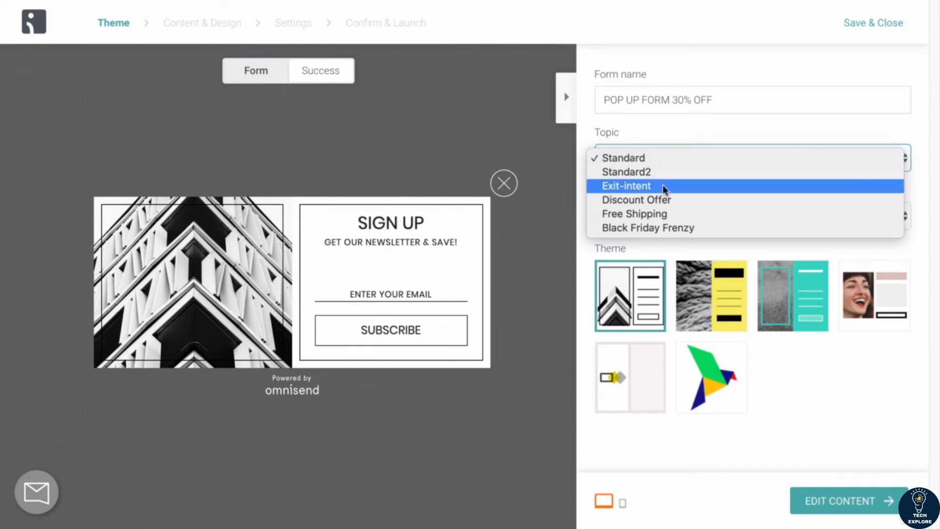
left_click(661, 171)
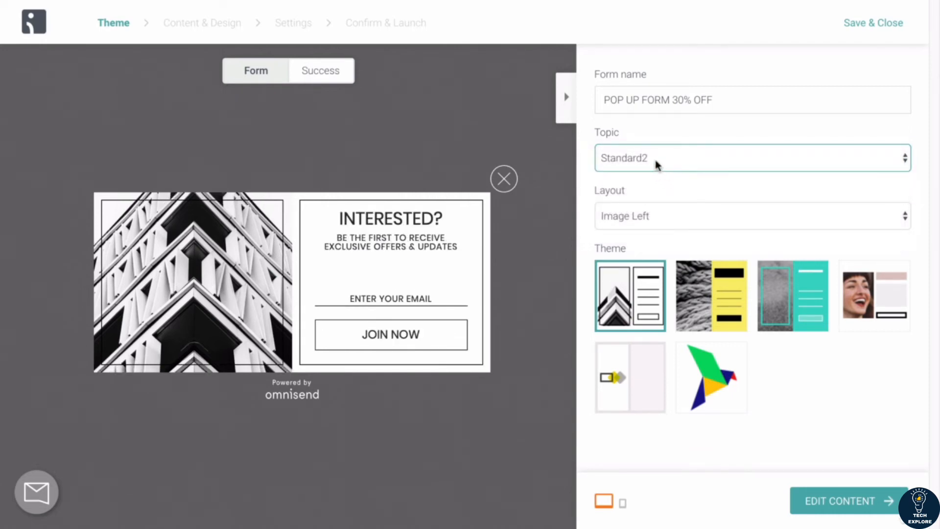
left_click(655, 162)
left_click(655, 171)
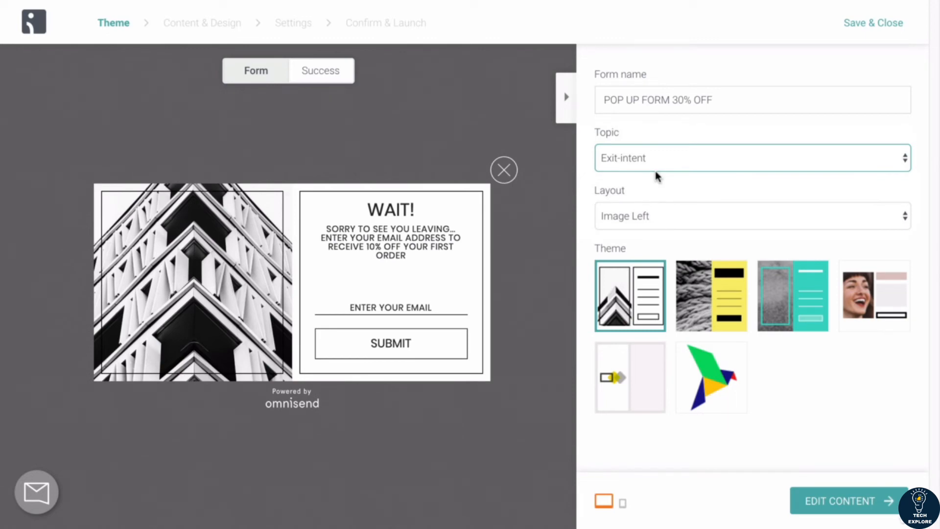
left_click(650, 157)
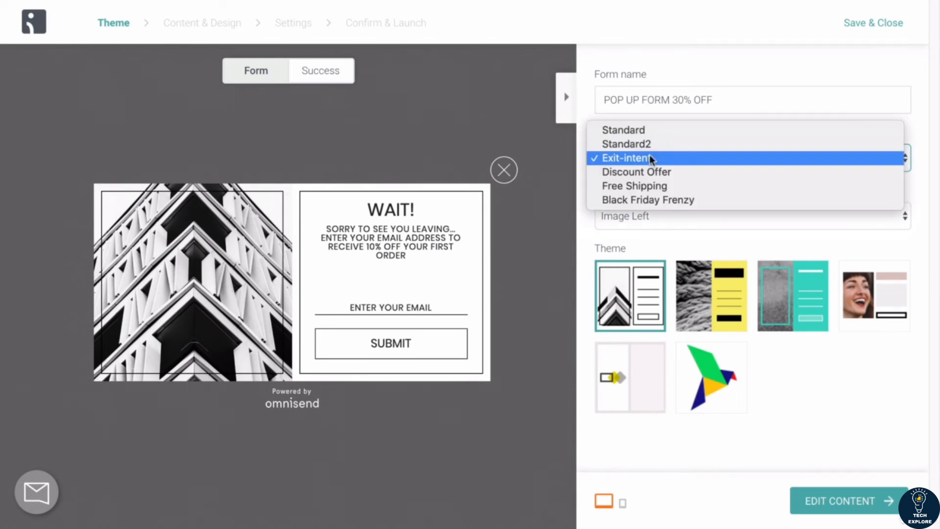
left_click(646, 188)
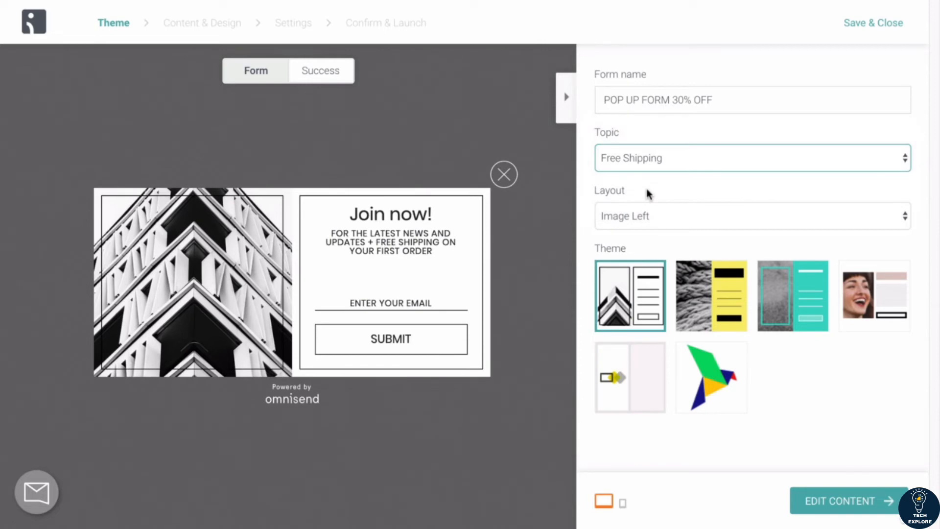
left_click(645, 154)
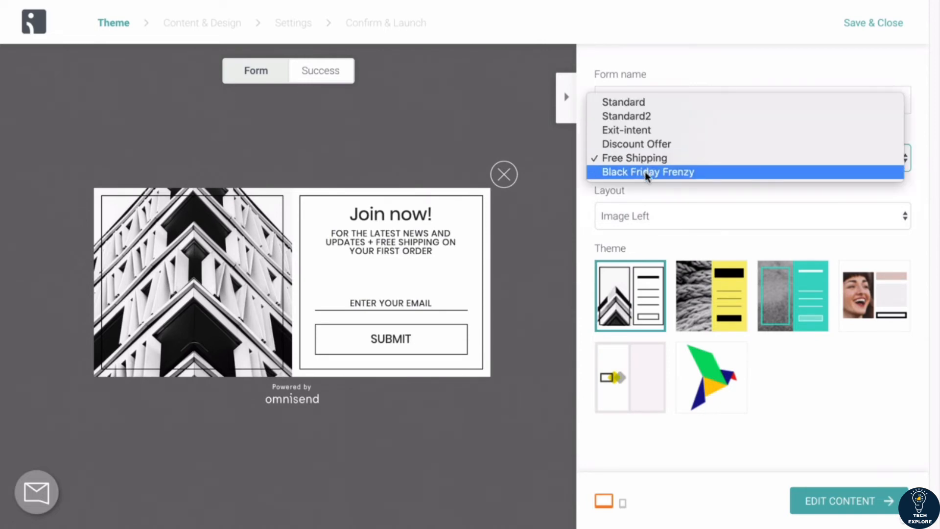
left_click(645, 172)
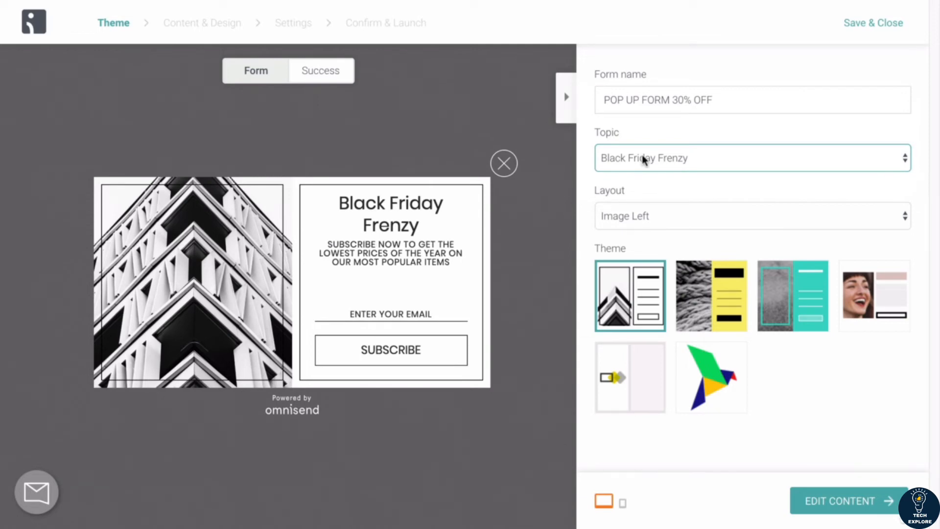
left_click(642, 155)
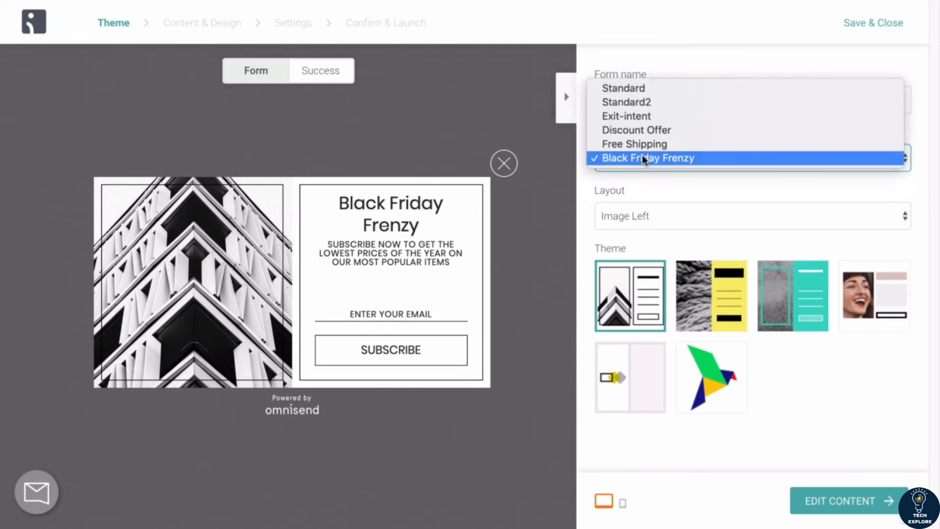
left_click(633, 131)
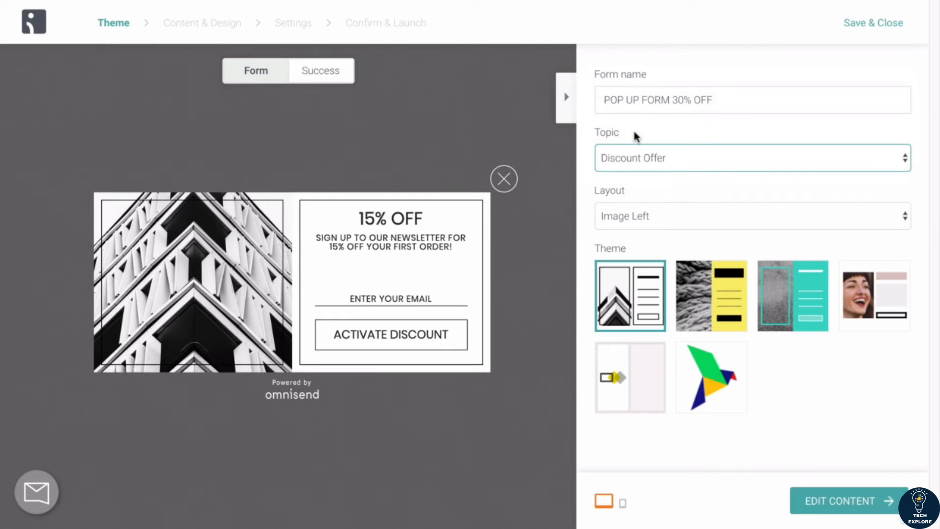
Step: Preview the layout options and the available themes, keeping the first theme selected
left_click(639, 215)
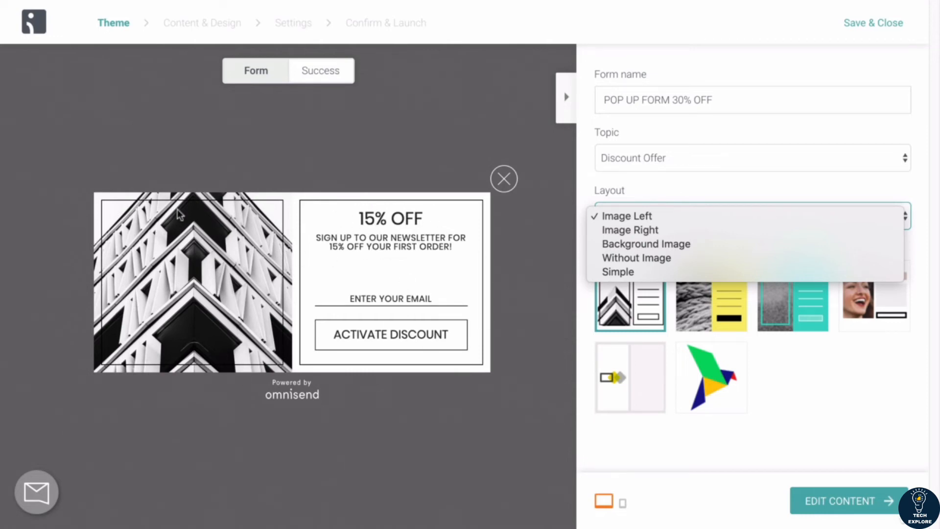
left_click(661, 181)
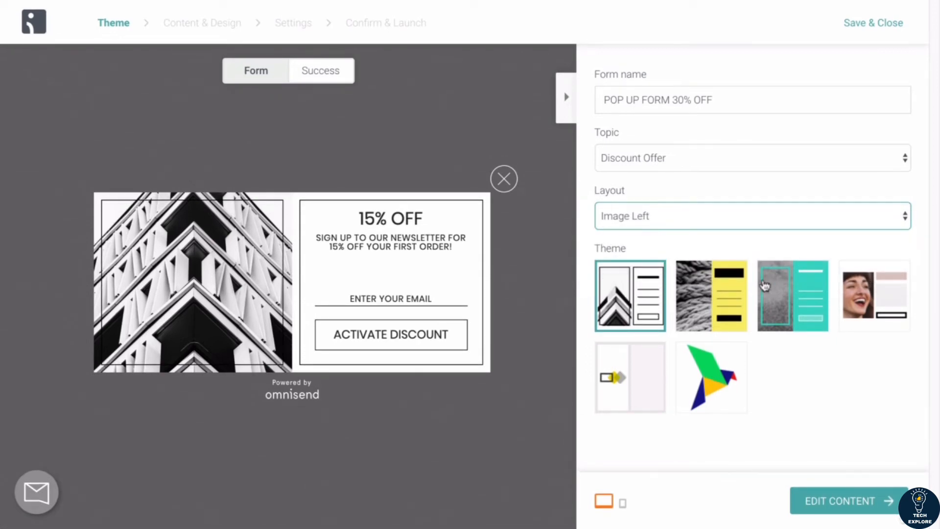
left_click(725, 294)
left_click(774, 289)
left_click(879, 286)
left_click(696, 382)
left_click(638, 380)
left_click(634, 288)
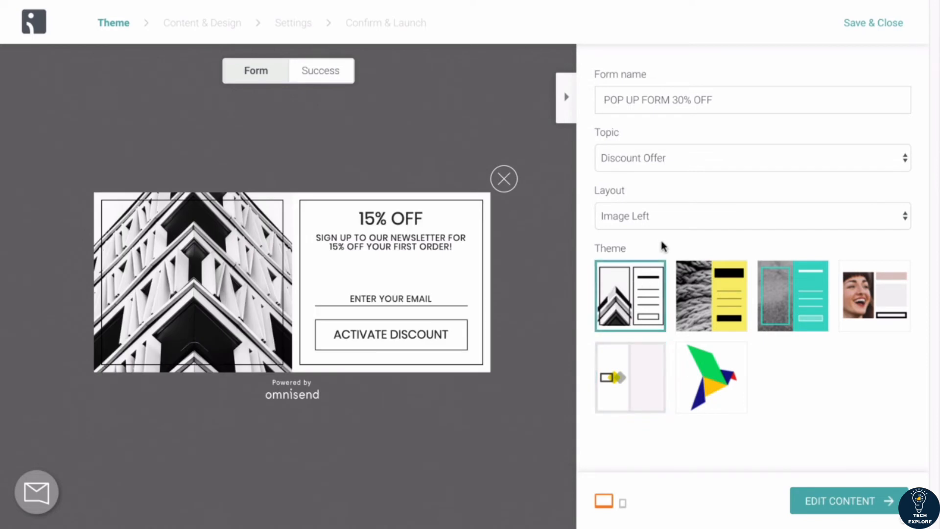
Step: Set the form's layout to Background Image
left_click(659, 221)
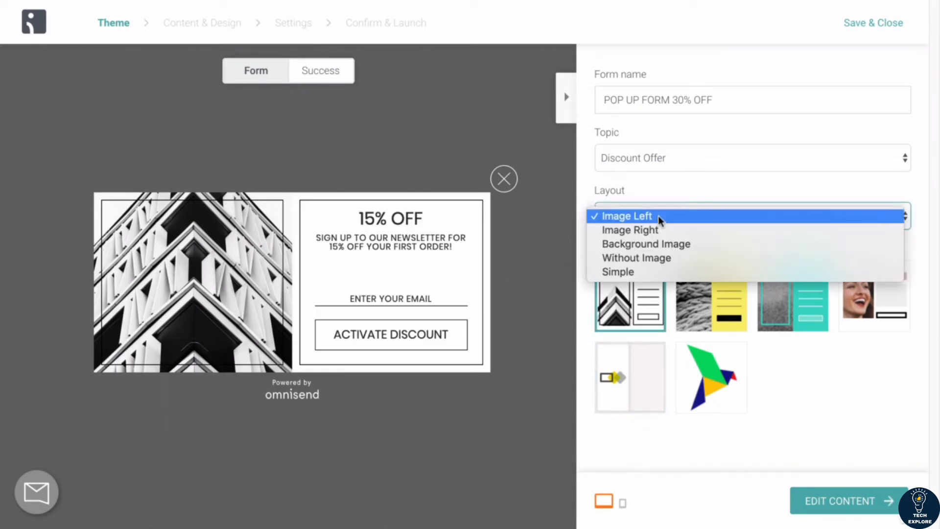
left_click(632, 206)
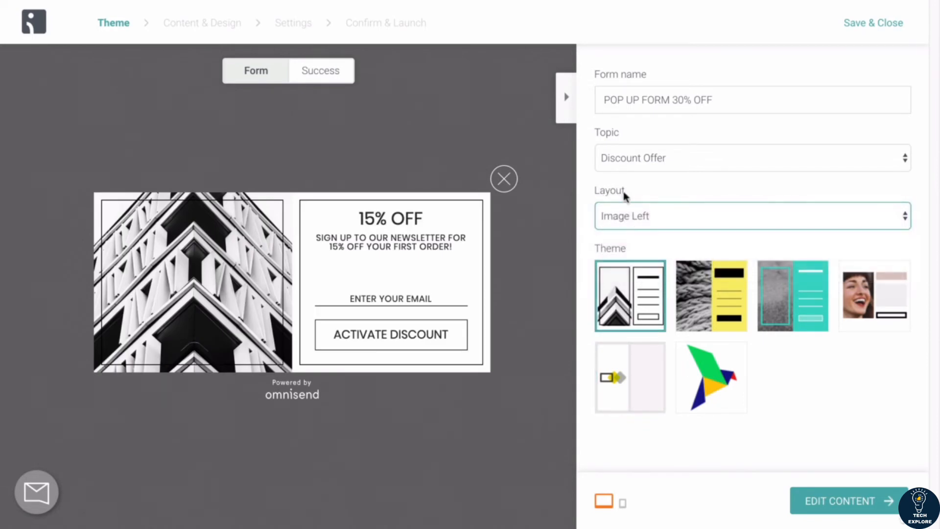
left_click(632, 212)
left_click(639, 244)
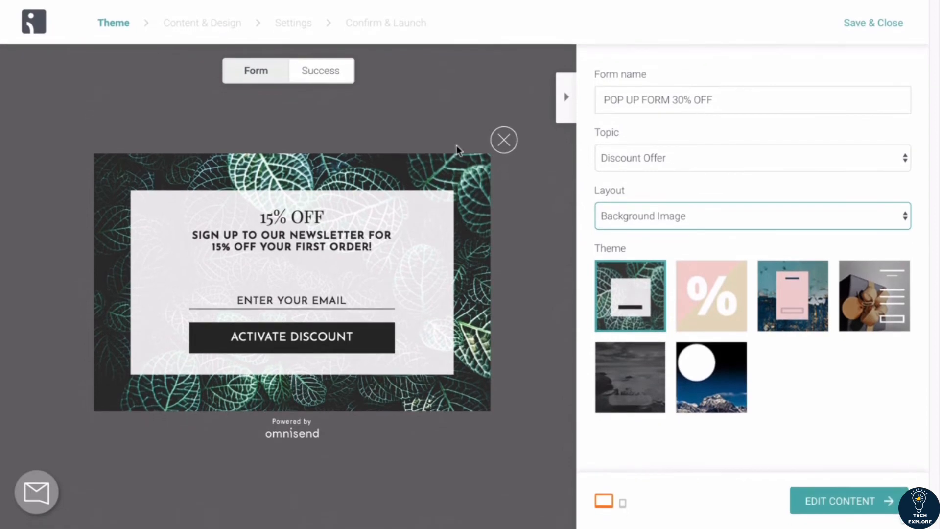
Step: Preview the success message and return to the form view
left_click(326, 70)
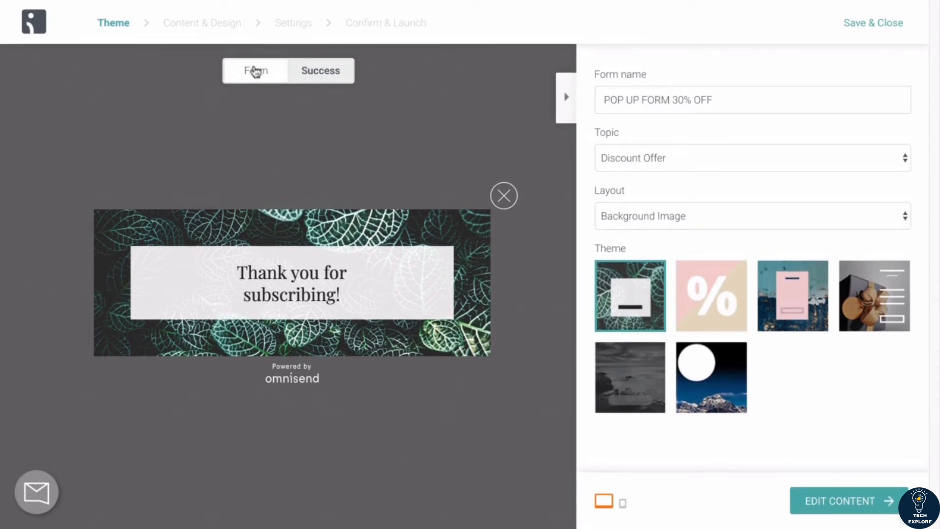
left_click(252, 72)
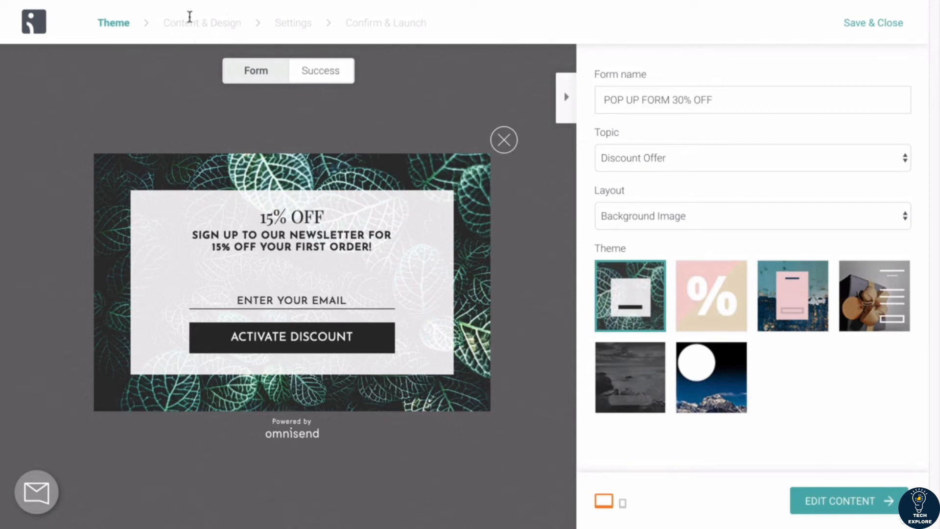
Step: Proceed to Content & Design and look over the Design options before returning to Content
left_click(841, 503)
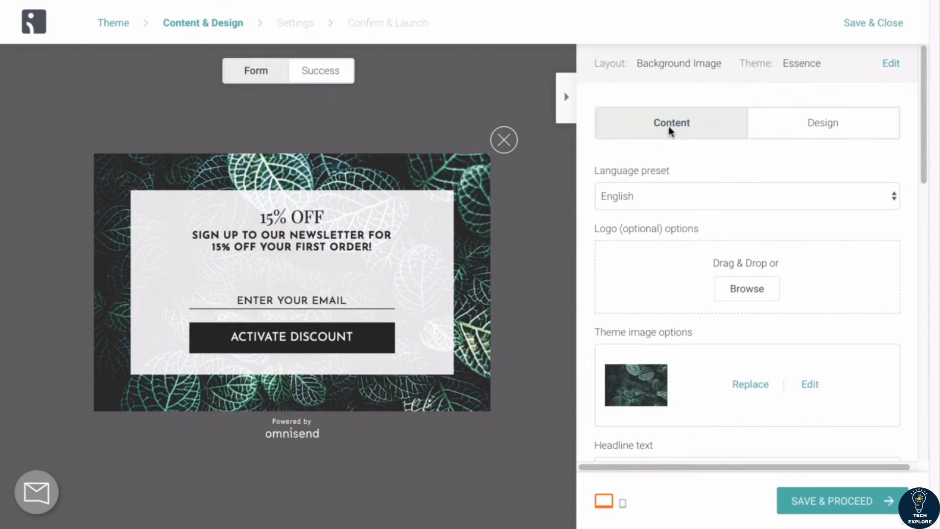
left_click(788, 125)
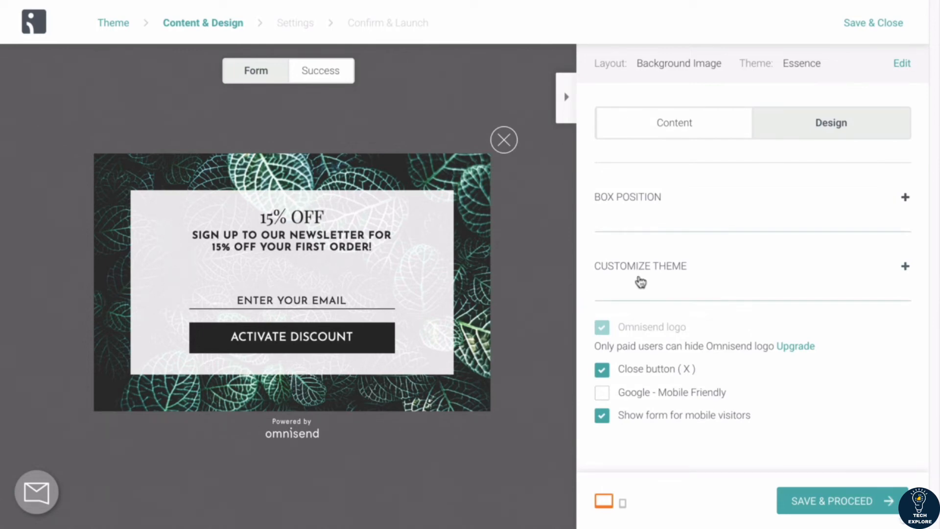
left_click(669, 125)
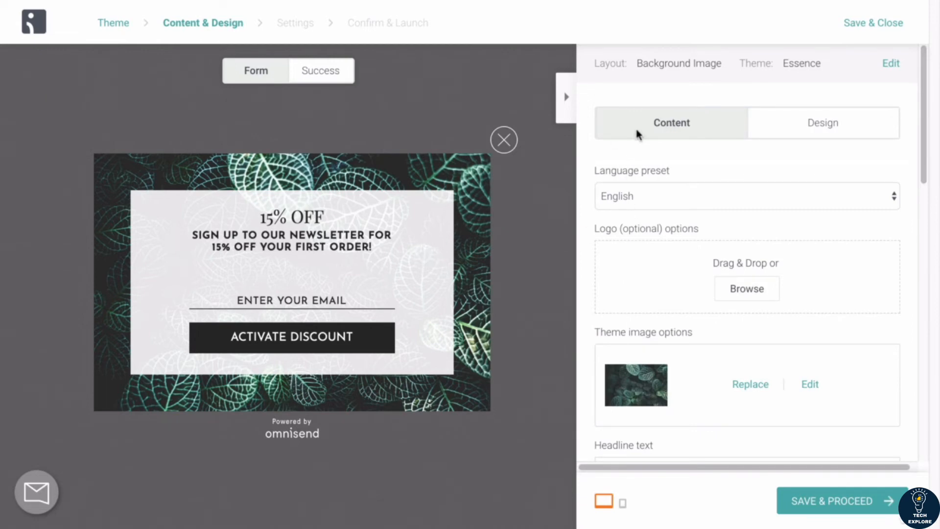
Step: Replace the form's theme image with the colorful iPhone cases photo from the computer
scroll(646, 181, "down", 1)
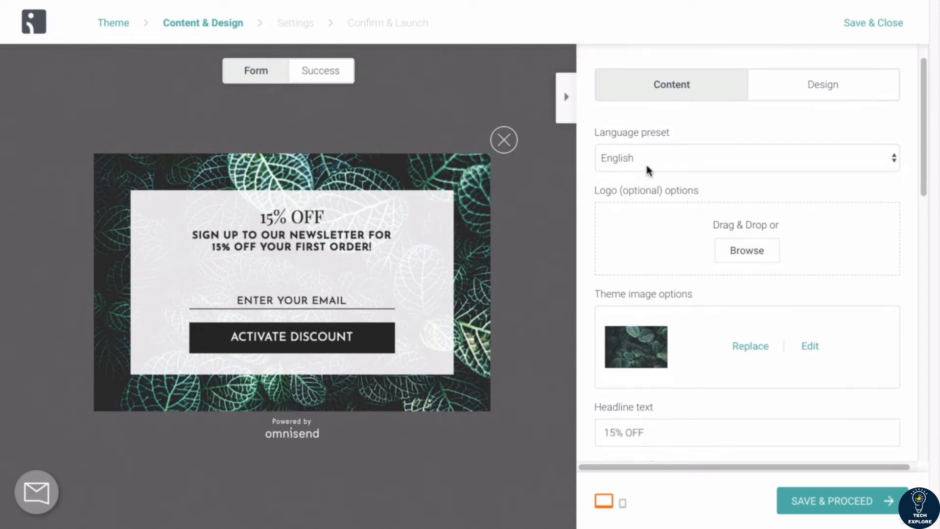
scroll(646, 233, "down", 1)
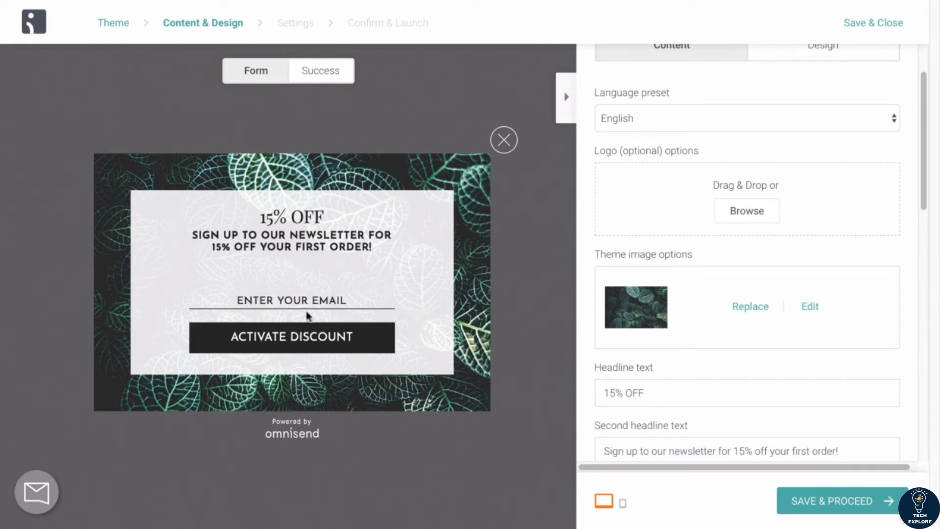
scroll(662, 235, "down", 2)
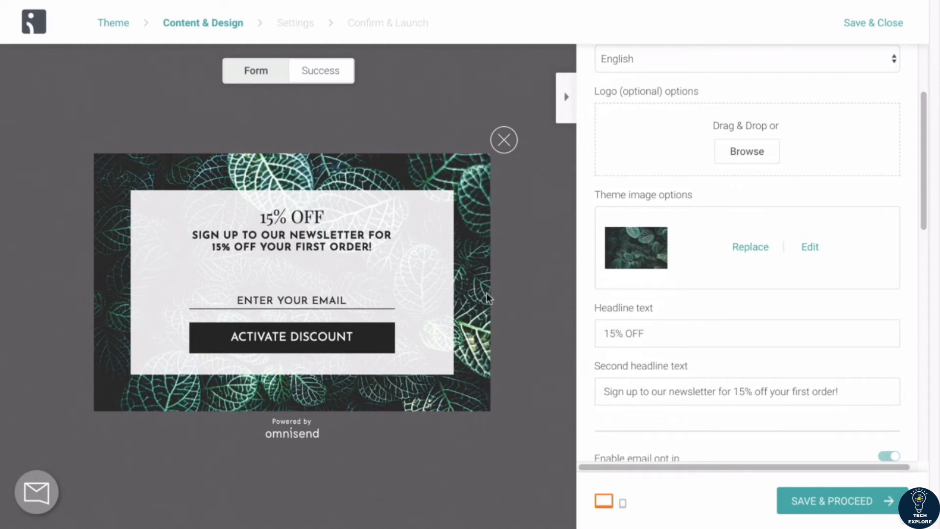
left_click(748, 248)
left_click(617, 32)
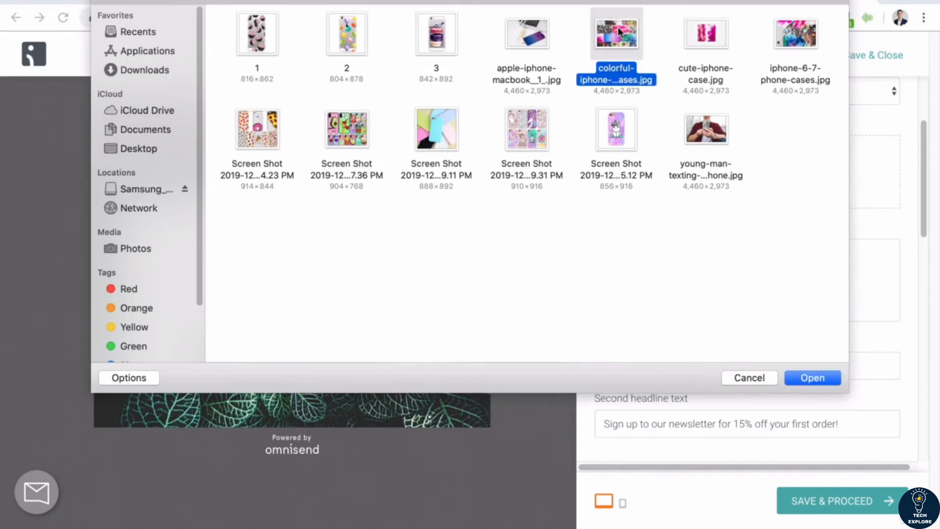
left_click(797, 7)
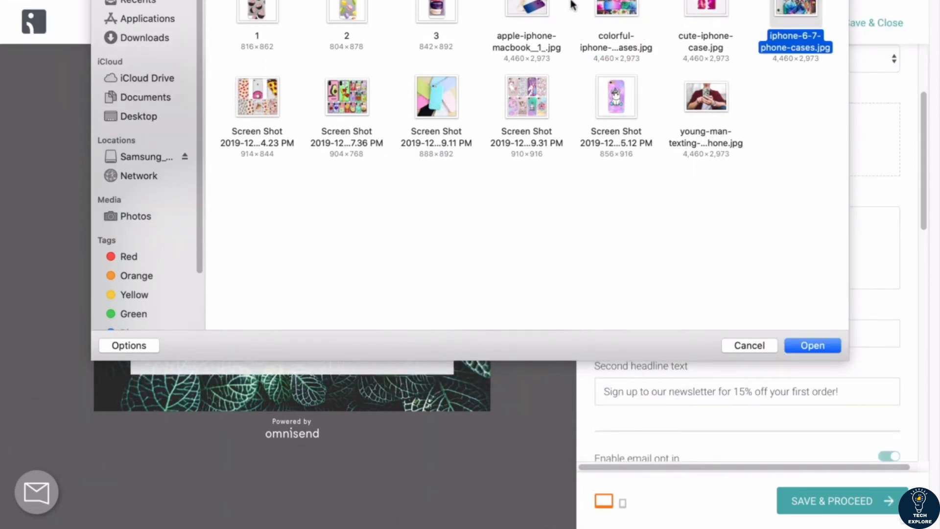
left_click(617, 4)
left_click(809, 345)
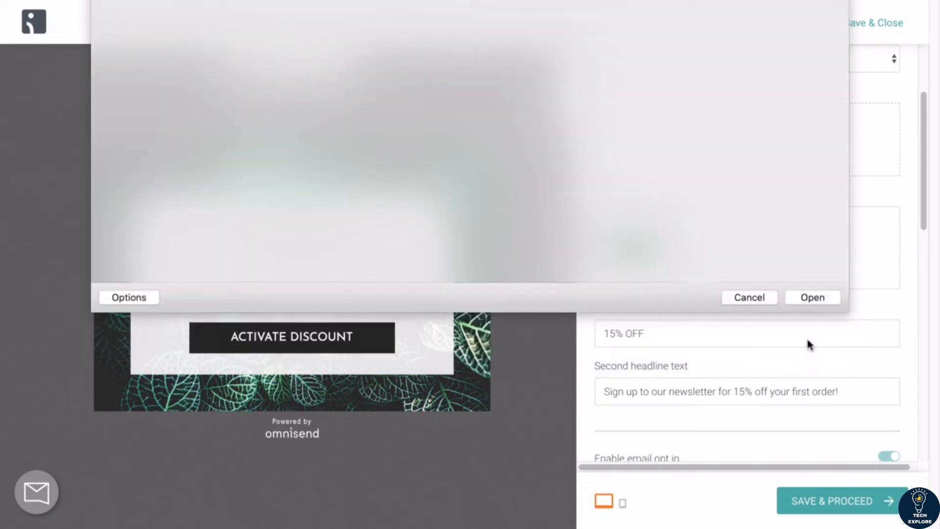
Step: Change the headline text from the 15% offer to 30% OFF
scroll(602, 325, "down", 2)
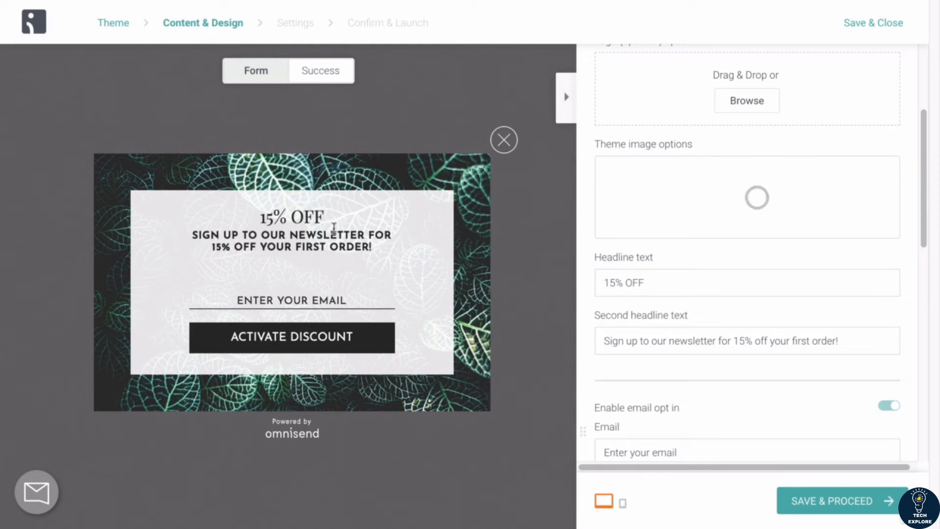
left_click_drag(260, 216, 325, 216)
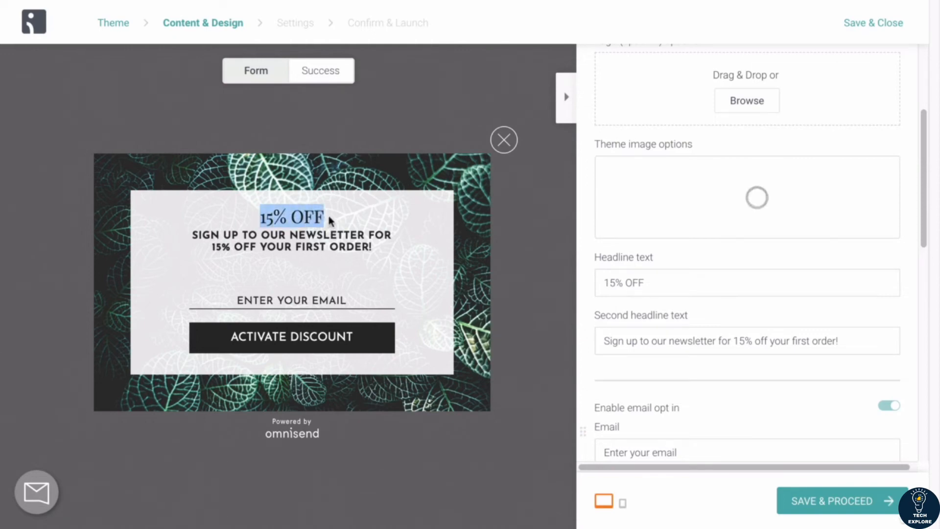
left_click(614, 282)
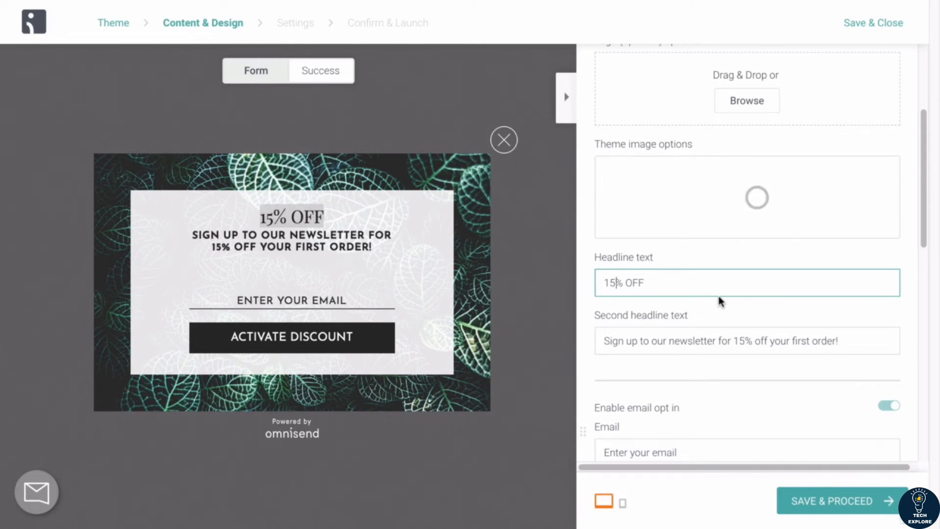
double_click(615, 286)
type("30")
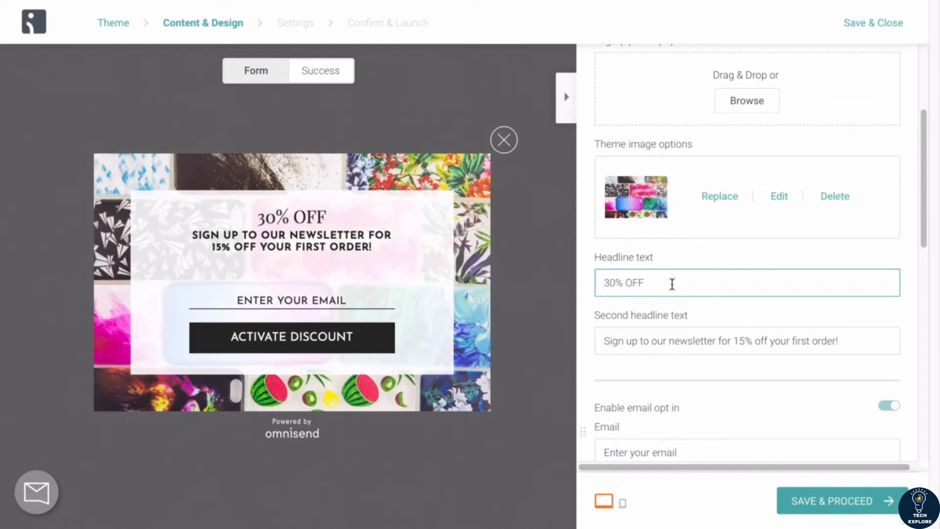
left_click_drag(646, 283, 597, 274)
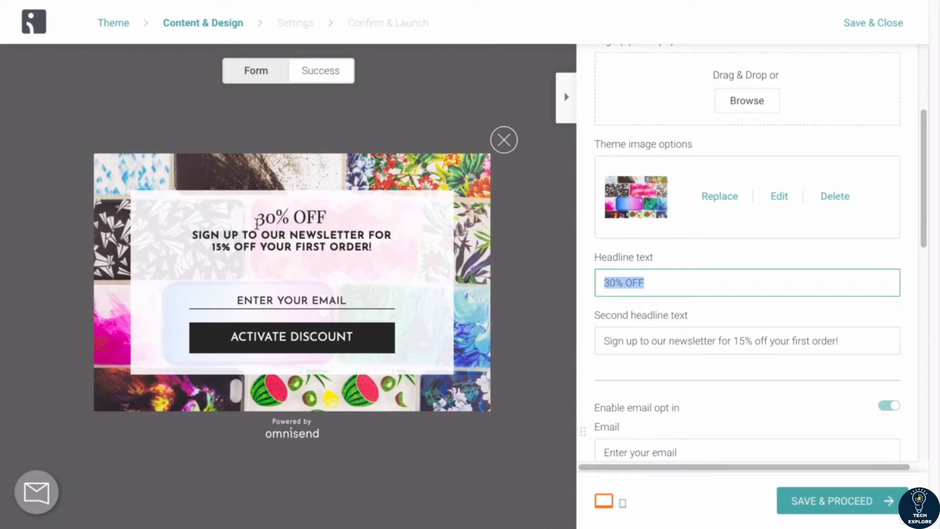
Step: Edit the second headline so it reads Sign up to our newsletter for 30% off your first order!
left_click_drag(193, 236, 383, 251)
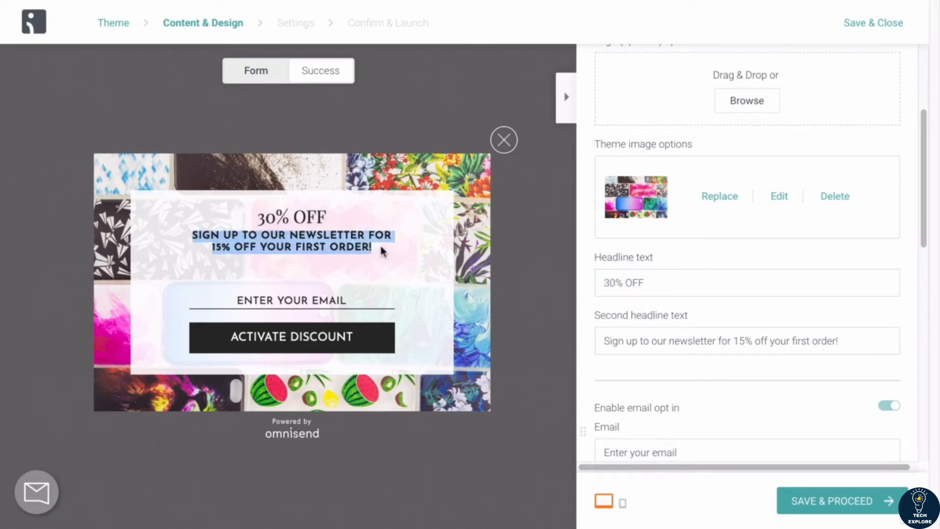
left_click(323, 241)
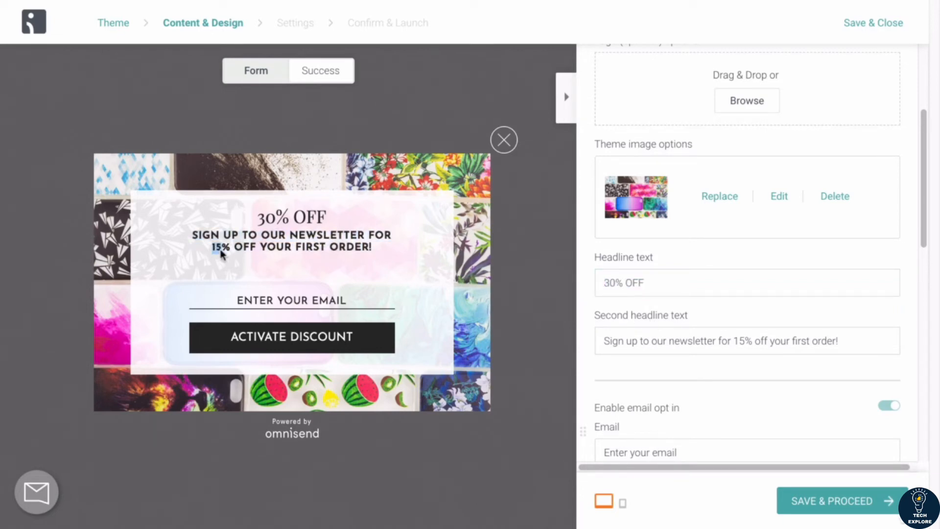
left_click(741, 340)
key("BackSpace")
key("BackSpace")
type("30")
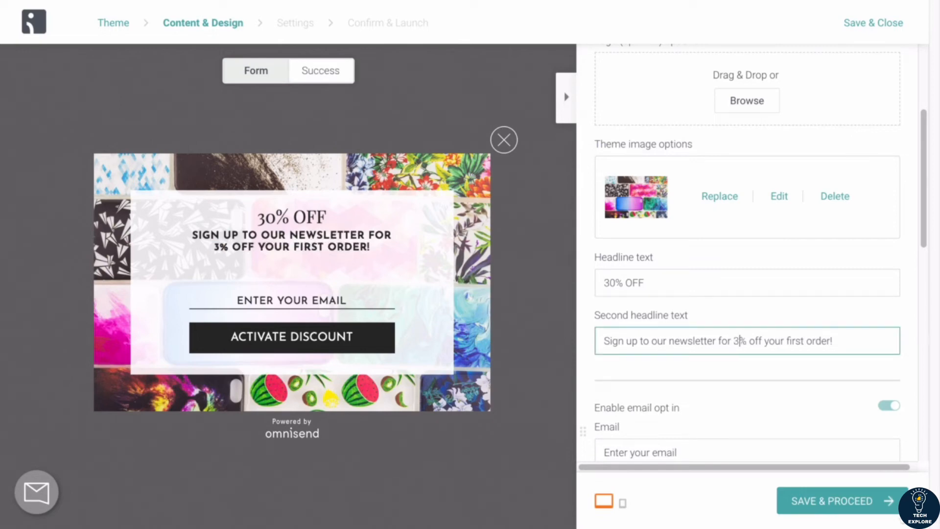
left_click_drag(854, 342, 596, 340)
left_click(582, 343)
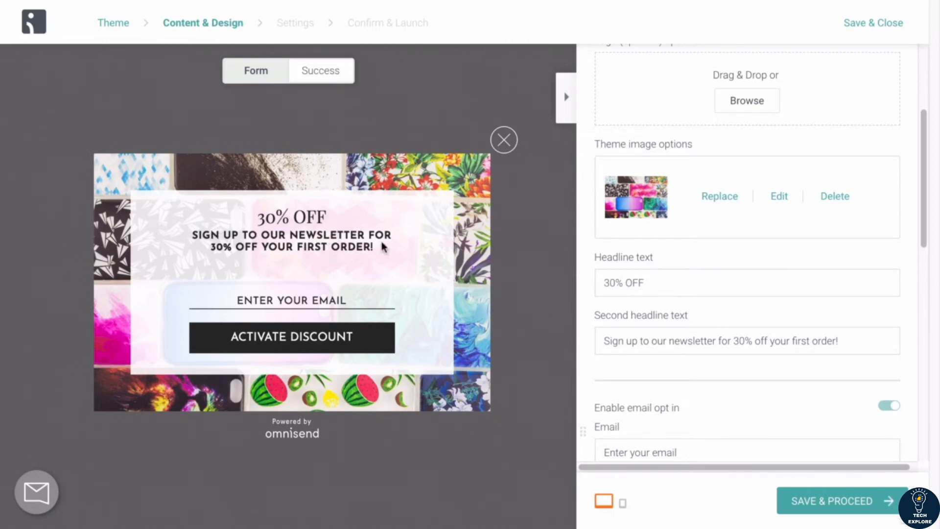
Step: Look over the remaining content fields, the Messages section and the success view of the form
scroll(582, 325, "down", 1)
scroll(581, 324, "down", 2)
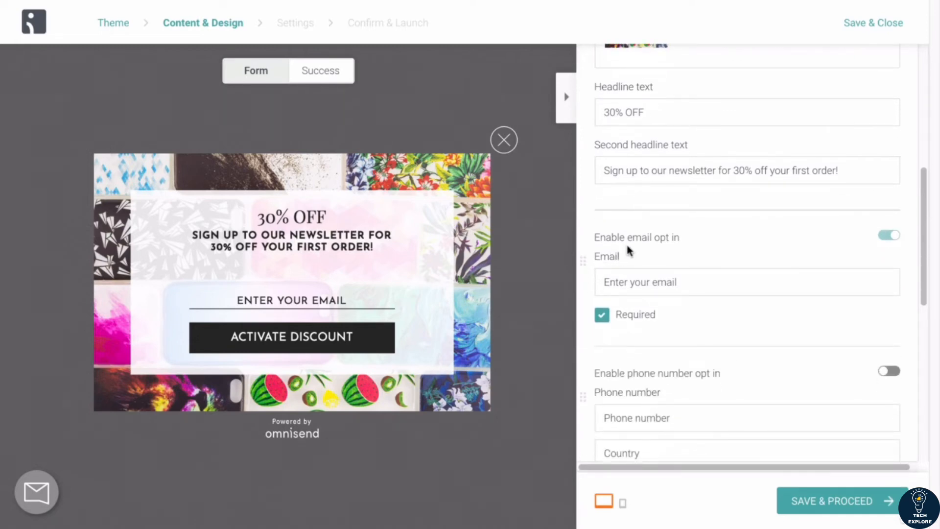
scroll(639, 237, "down", 1)
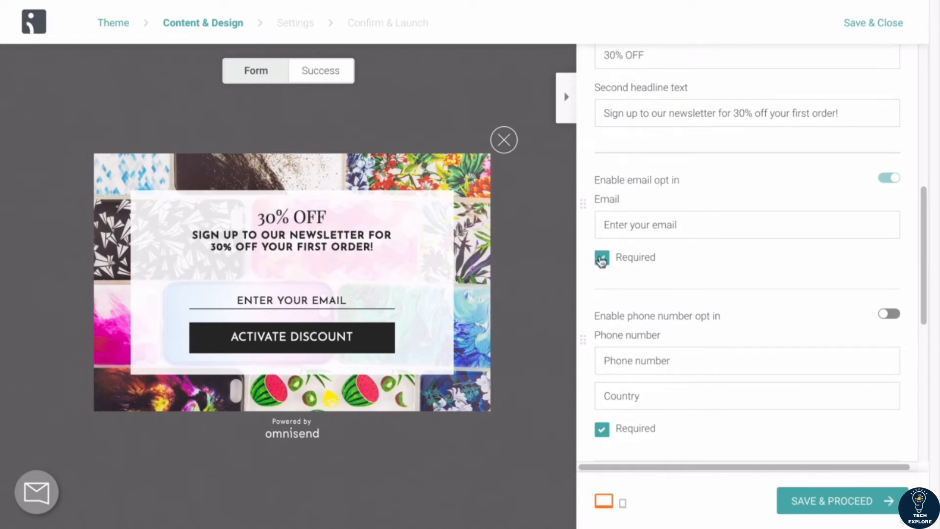
scroll(604, 266, "down", 2)
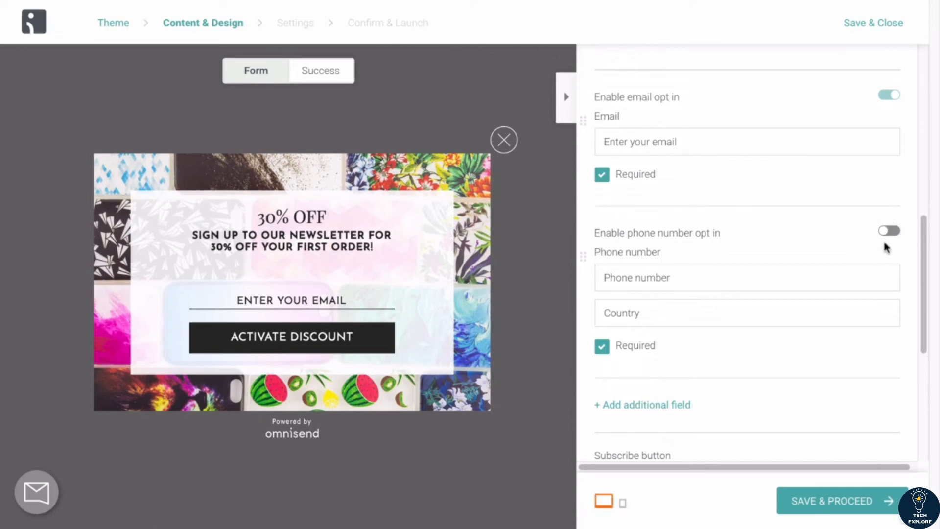
scroll(848, 234, "down", 2)
scroll(713, 279, "down", 3)
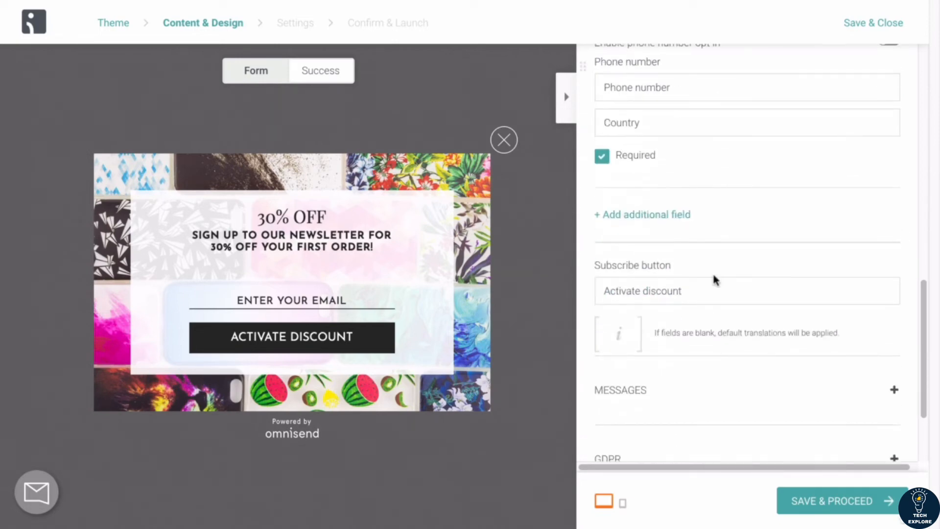
scroll(800, 233, "down", 1)
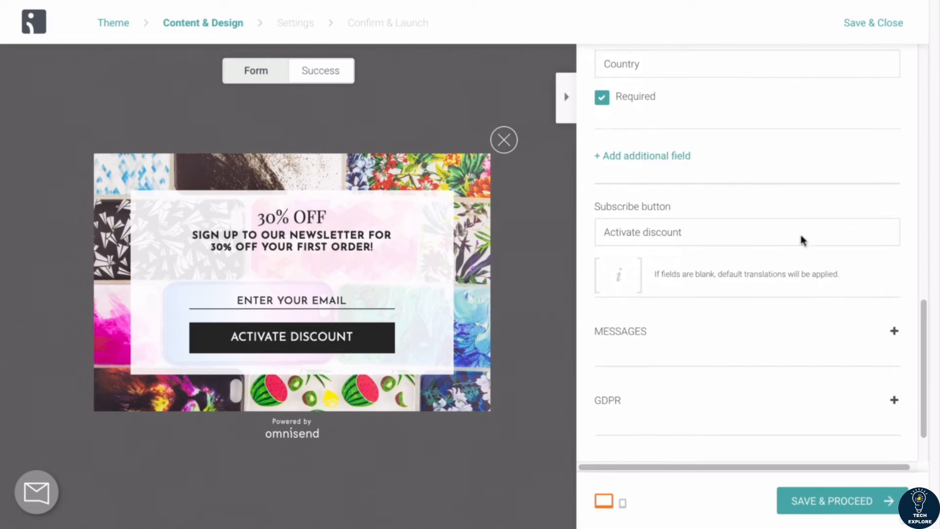
scroll(767, 230, "down", 1)
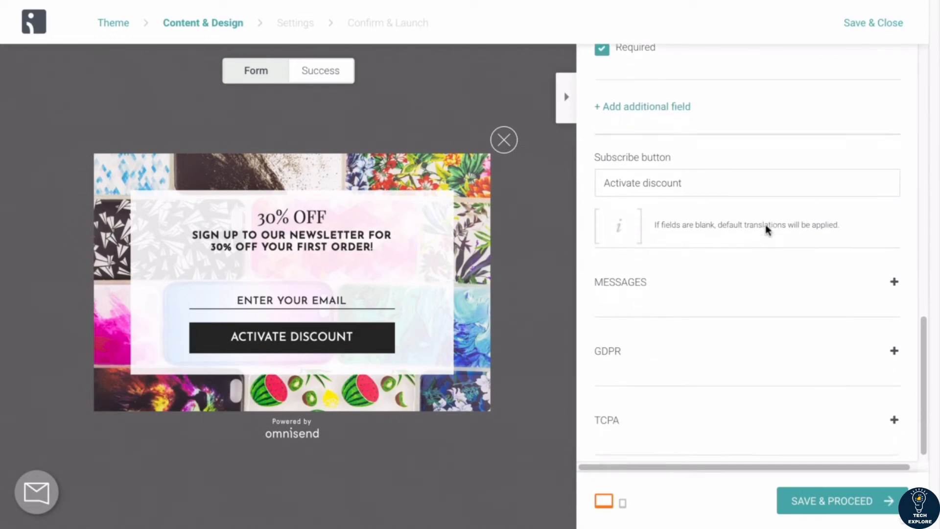
left_click(712, 275)
scroll(711, 273, "up", 1)
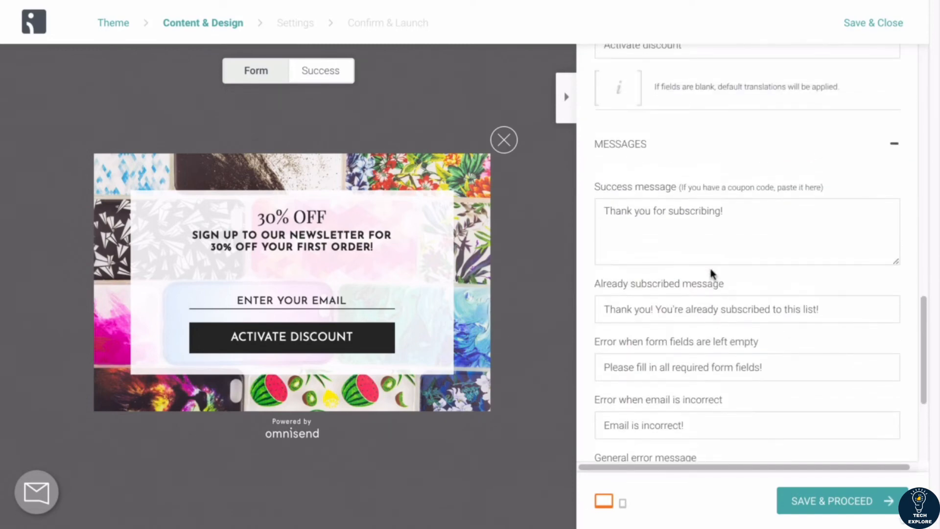
left_click(693, 146)
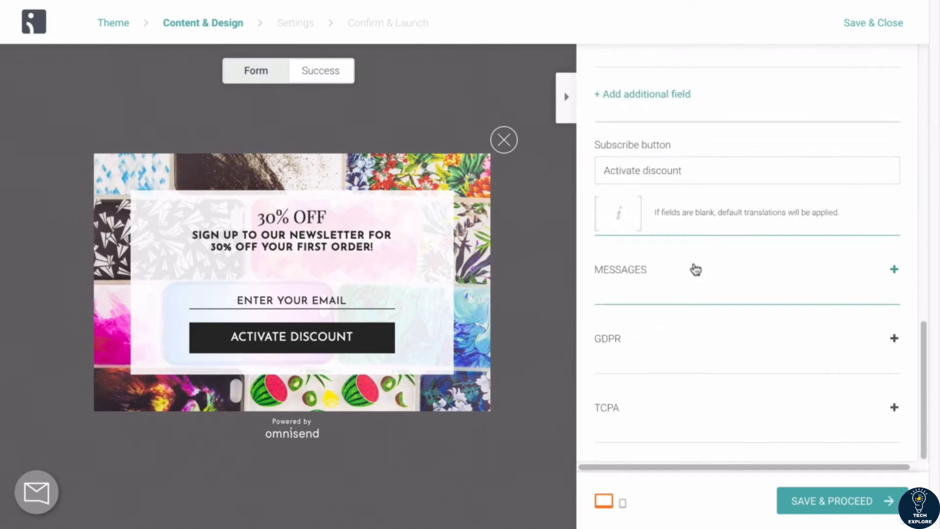
left_click(309, 73)
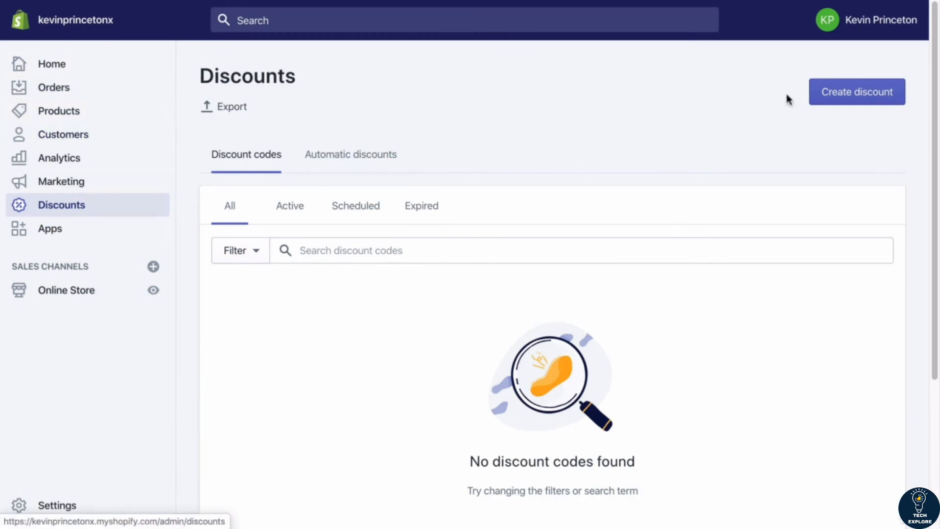
Step: Switch to Shopify Discounts and create a new discount code named newsubscriber30
left_click(834, 94)
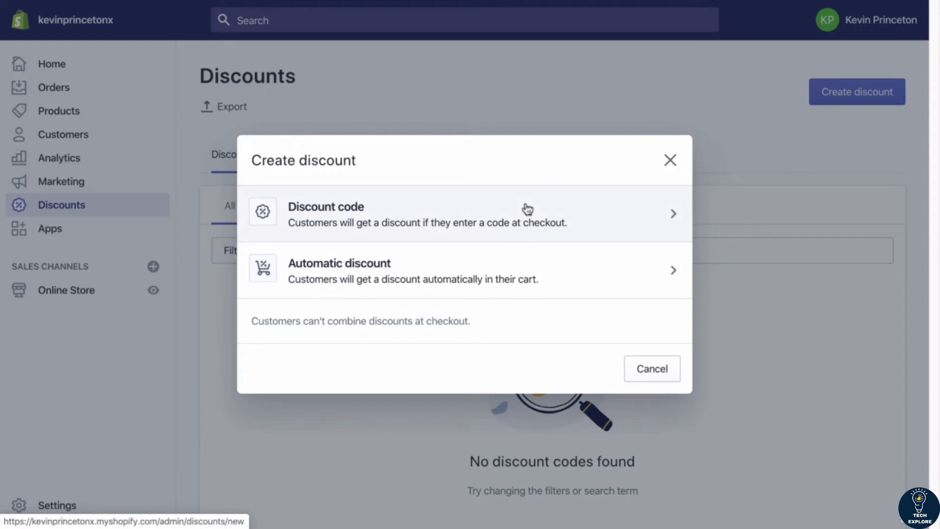
left_click(526, 207)
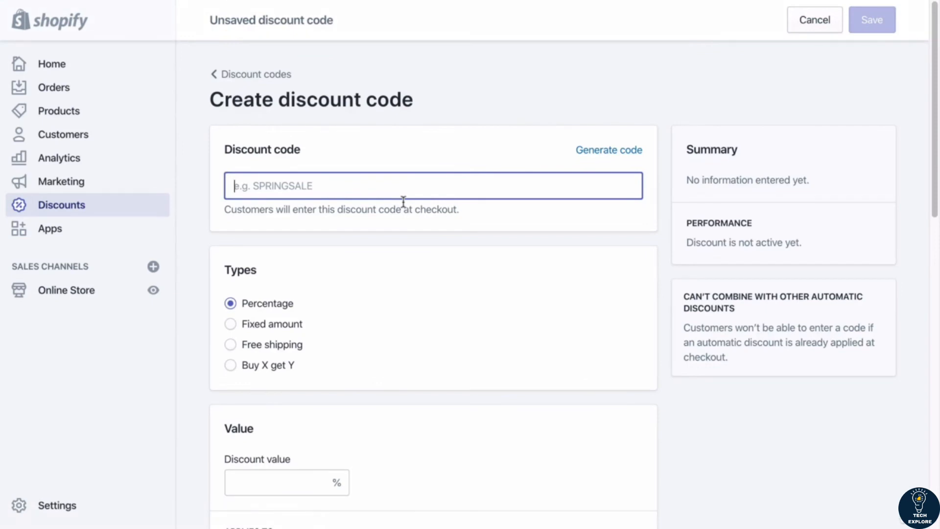
type("newsub")
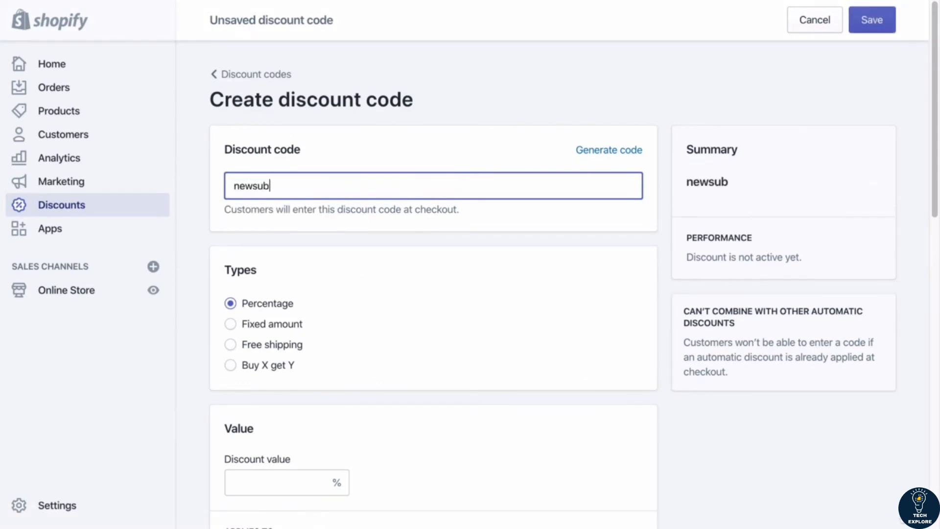
type("scriber30")
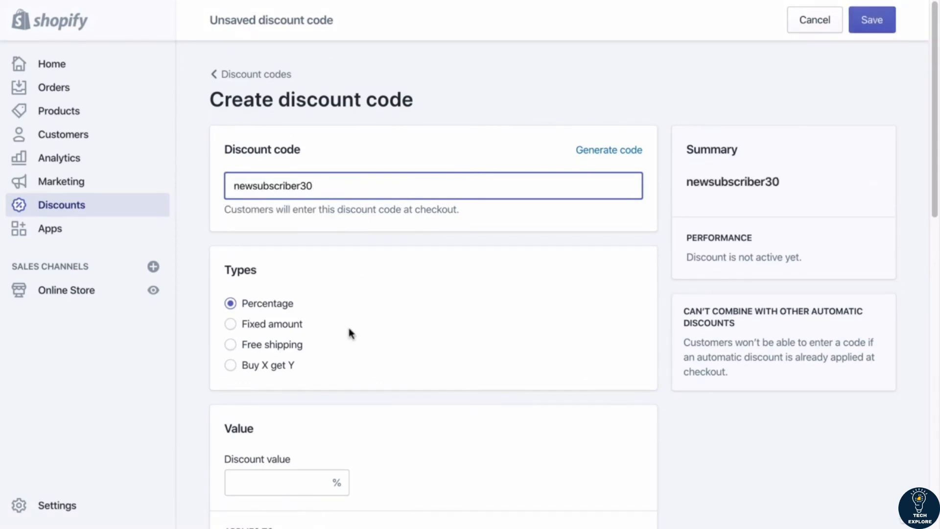
Step: Set the discount value to 30% and look over the remaining requirement, eligibility, limit and date options
scroll(346, 321, "down", 2)
scroll(248, 225, "down", 2)
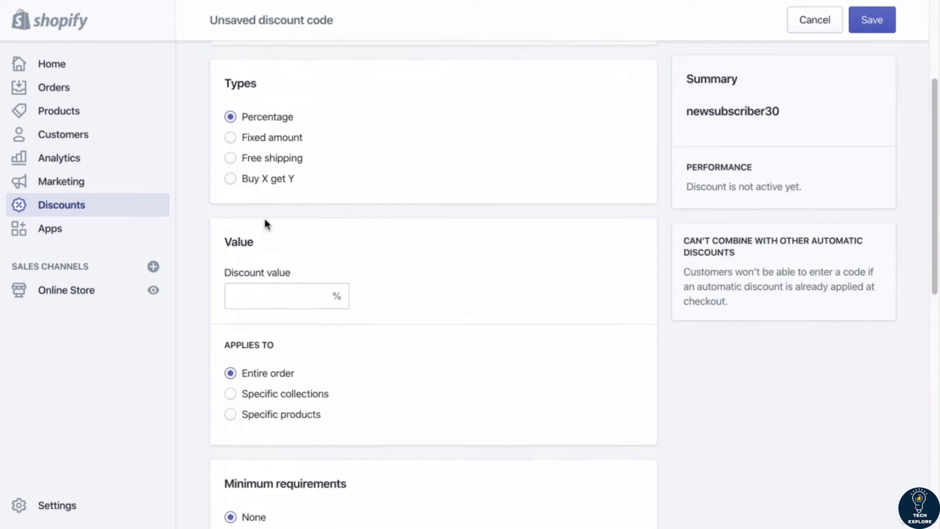
left_click(259, 296)
type("30")
scroll(253, 258, "down", 3)
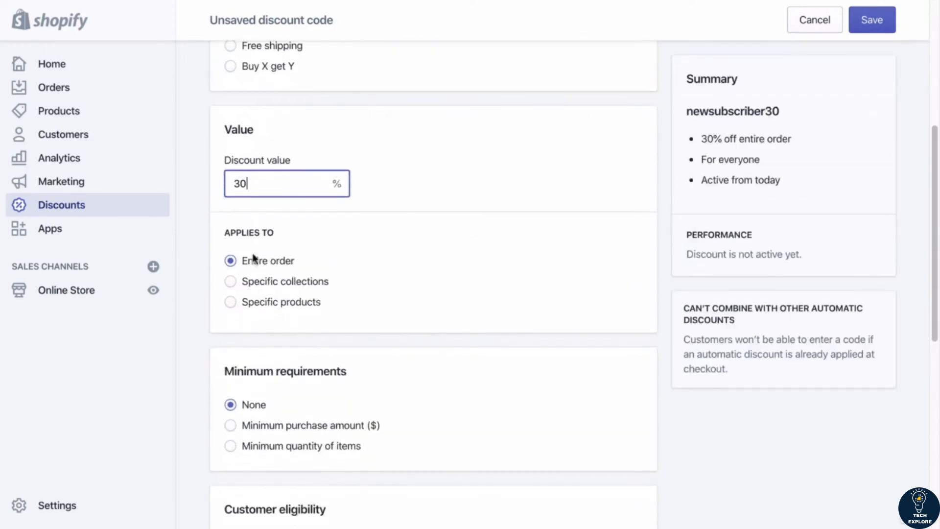
scroll(302, 262, "down", 2)
scroll(248, 281, "down", 2)
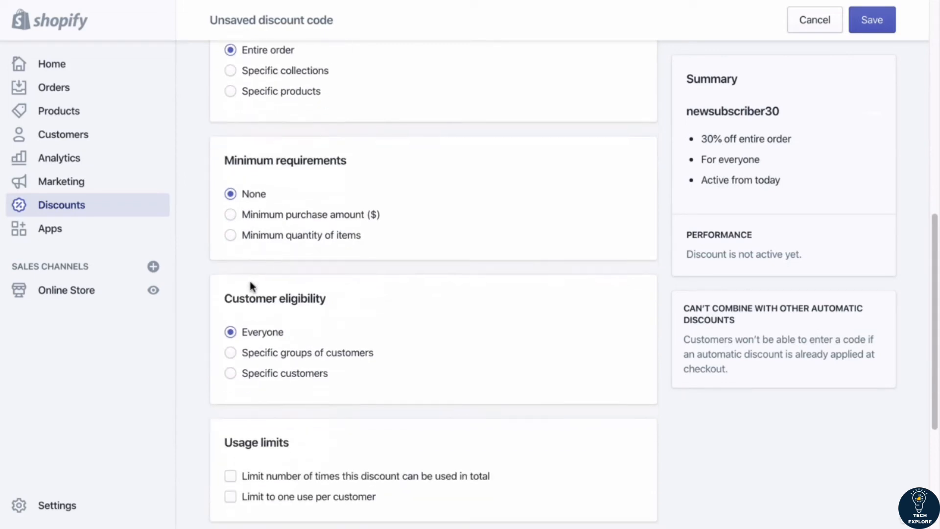
scroll(250, 289, "down", 1)
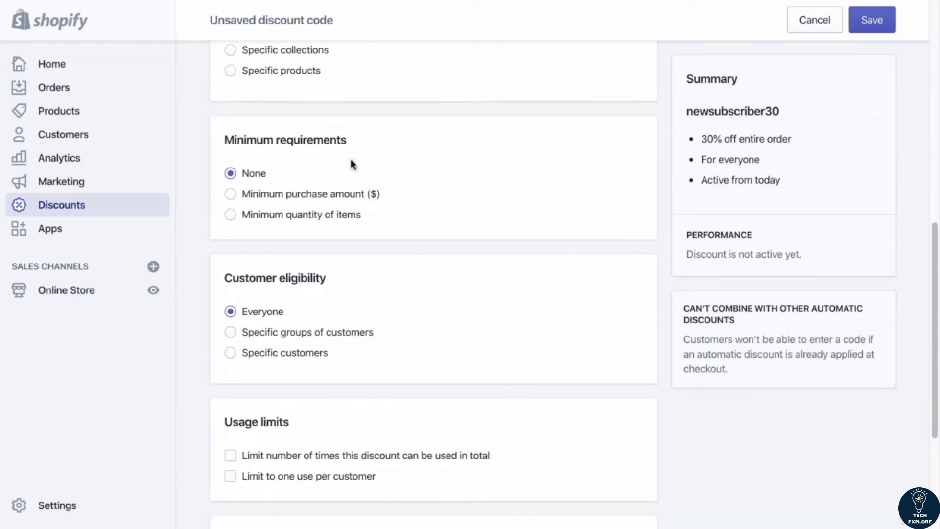
scroll(275, 241, "down", 2)
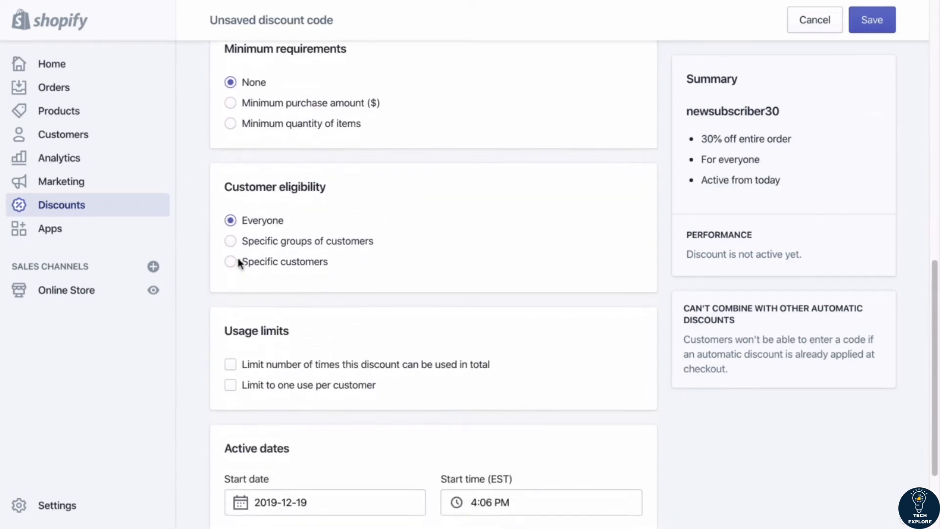
scroll(231, 242, "down", 3)
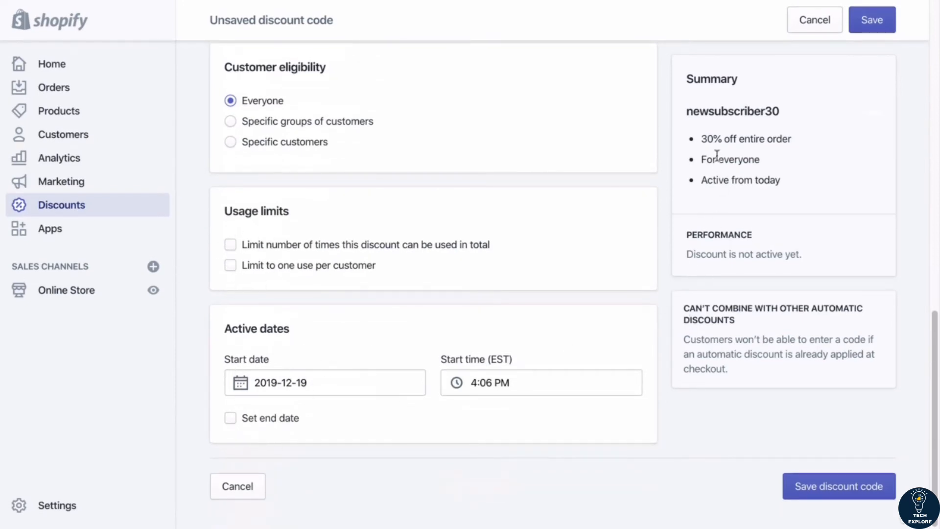
scroll(872, 201, "up", 10)
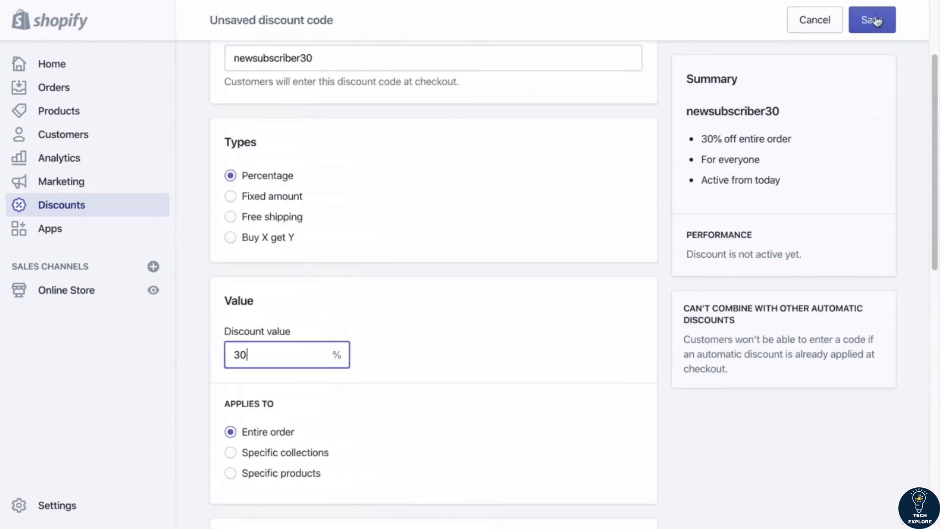
Step: Copy the newsubscriber30 code name, save the discount code and return to the discount codes list
double_click(726, 111)
key("ctrl+c")
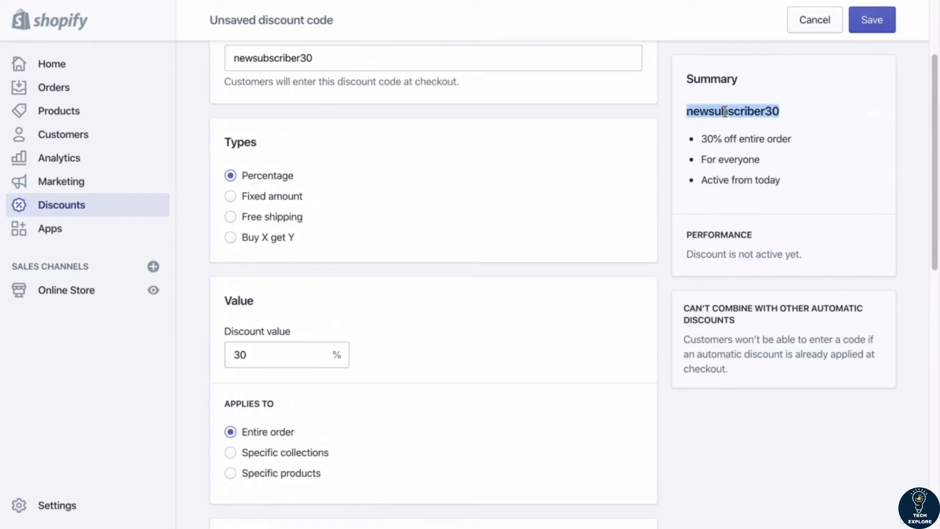
left_click(872, 20)
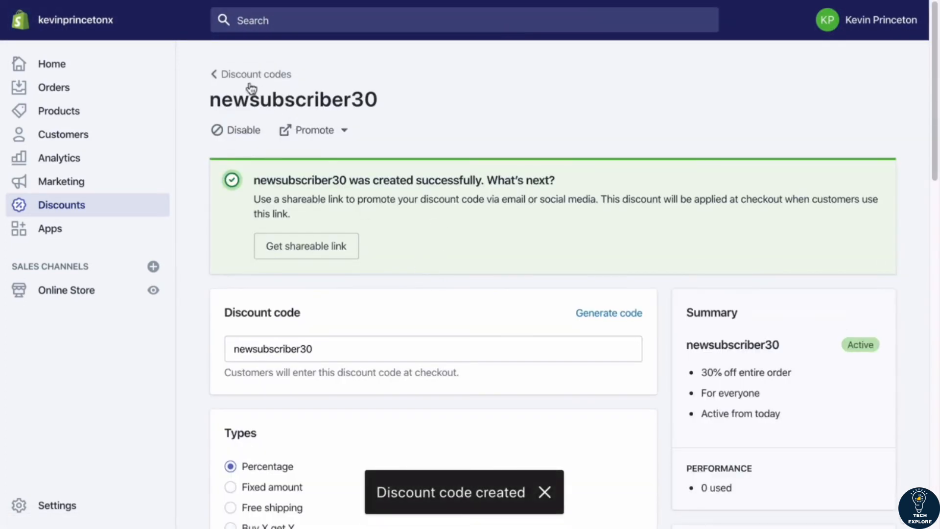
left_click(242, 74)
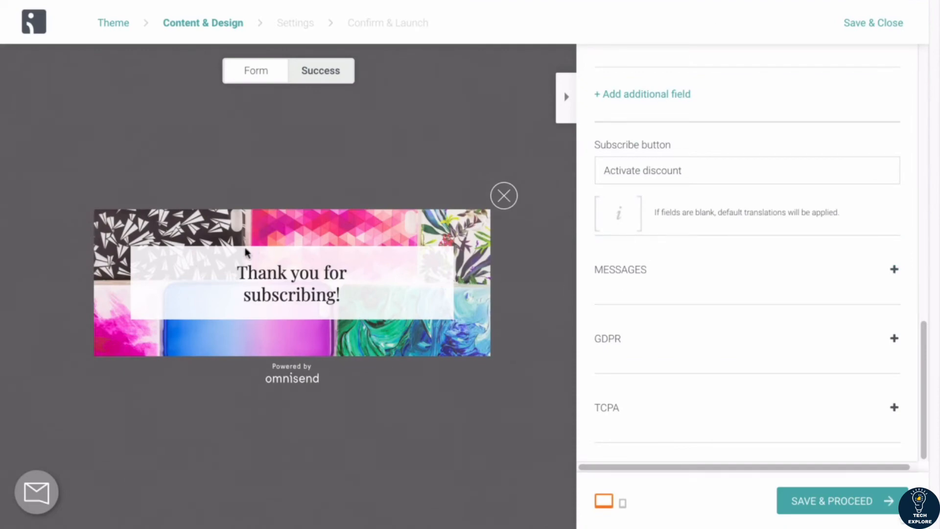
Step: Extend the success message with Here is your 30% OFF discount code: followed by the pasted code "newsubscriber30" in quotes
scroll(681, 273, "up", 1)
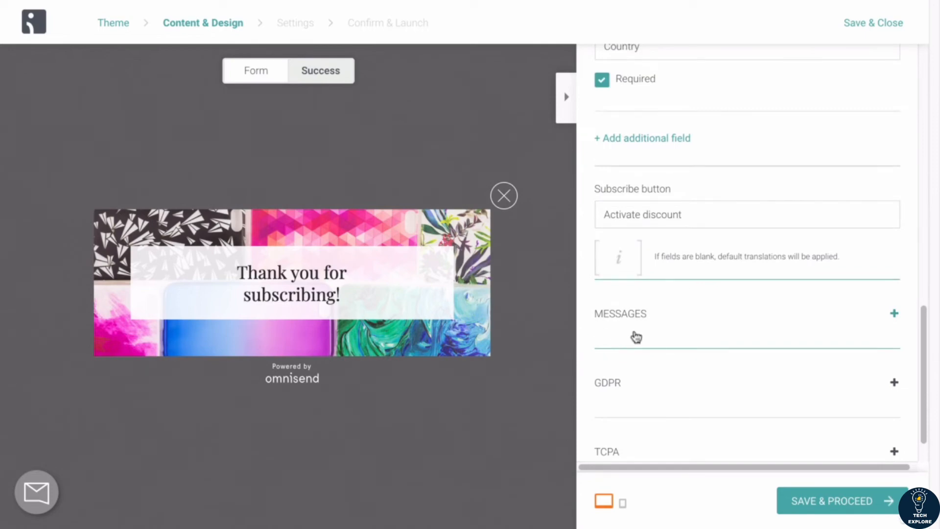
left_click(665, 311)
scroll(663, 309, "down", 5)
left_click(732, 174)
key("Return")
key("Return")
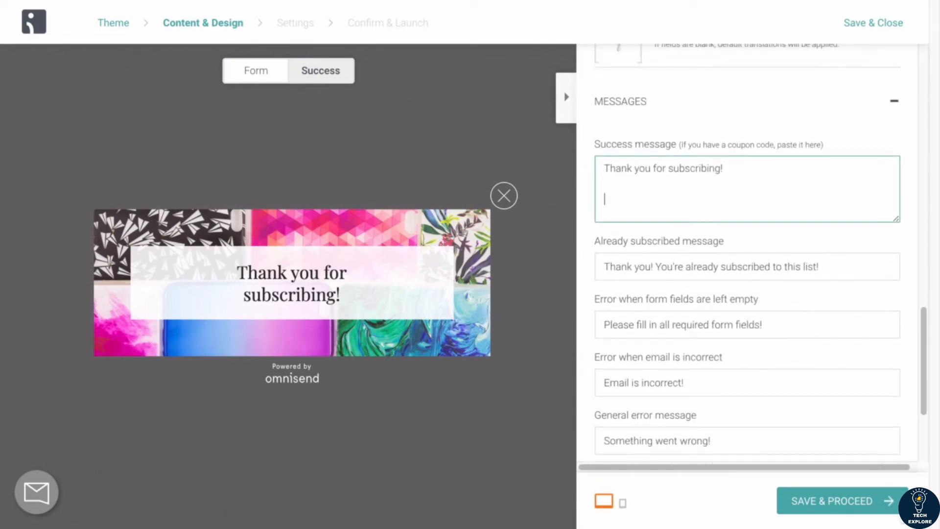
type("Here is you")
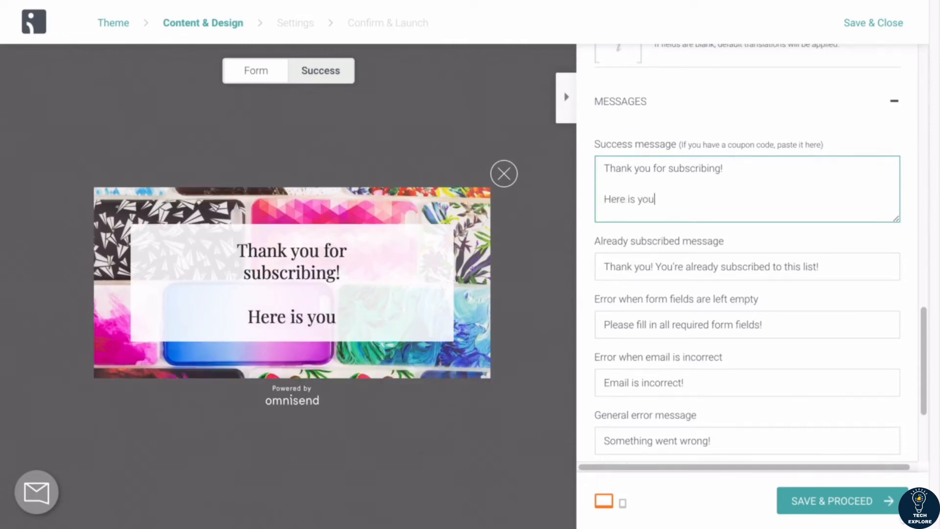
type("r 30% OFF ")
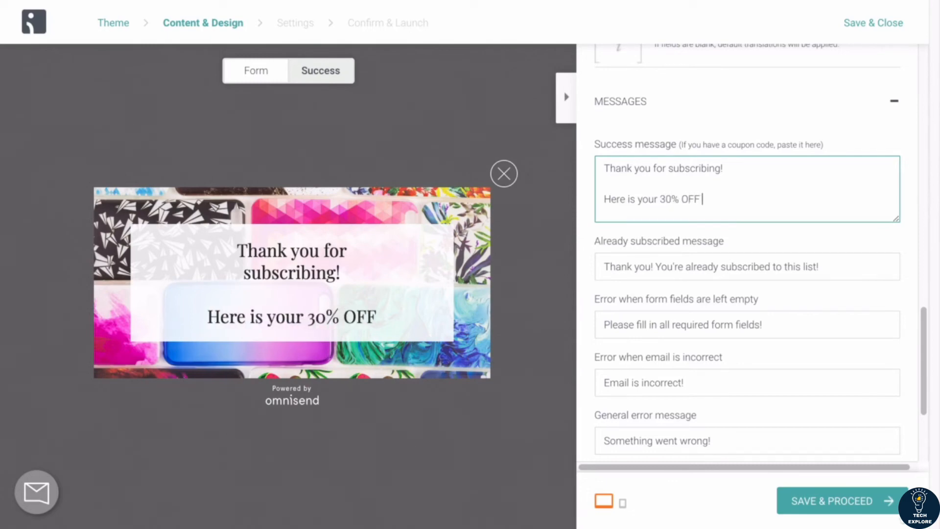
type("discount code:")
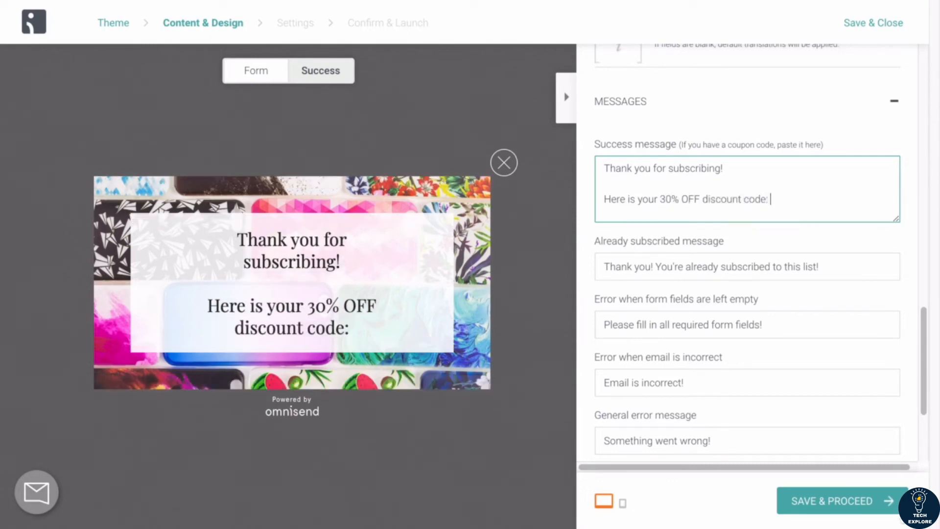
key("Return")
type("\"")
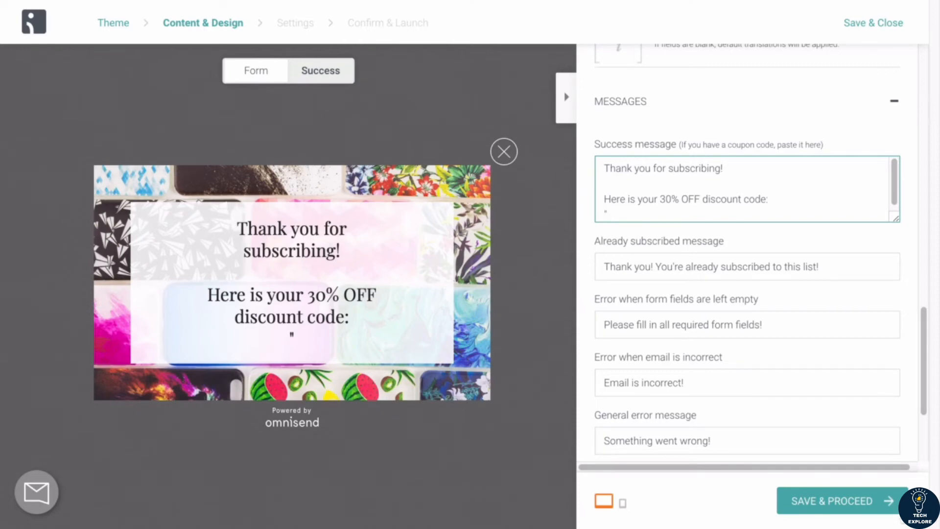
key("ctrl+v")
type("\"")
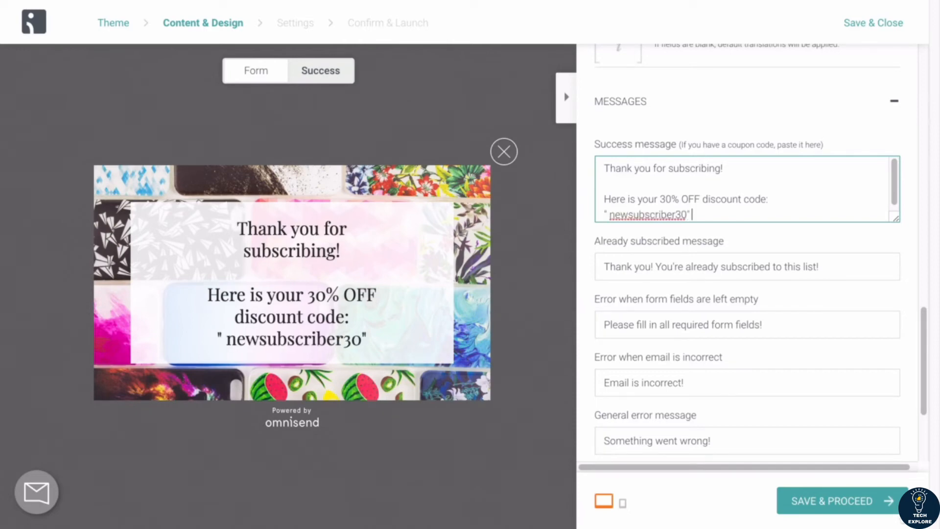
Step: Rearrange the success message line breaks so blank lines separate the thanks, offer line and code
double_click(653, 214)
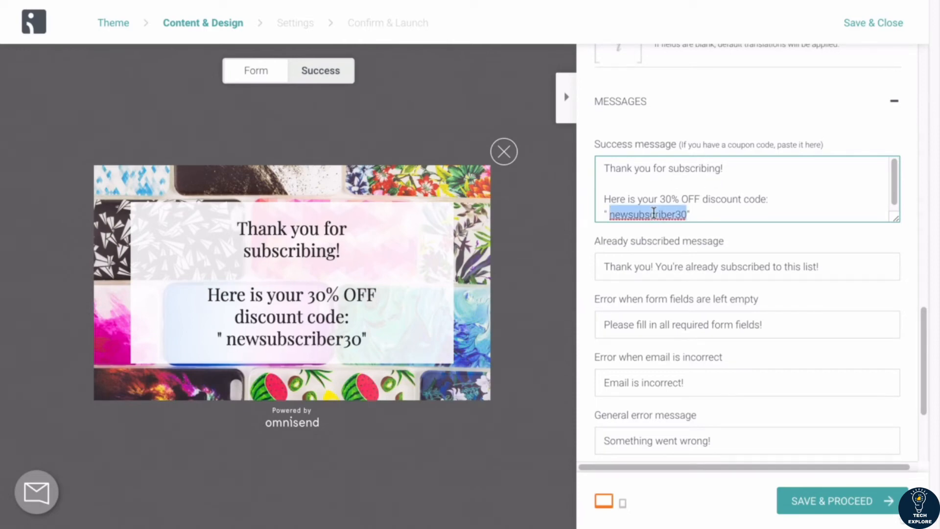
left_click(691, 182)
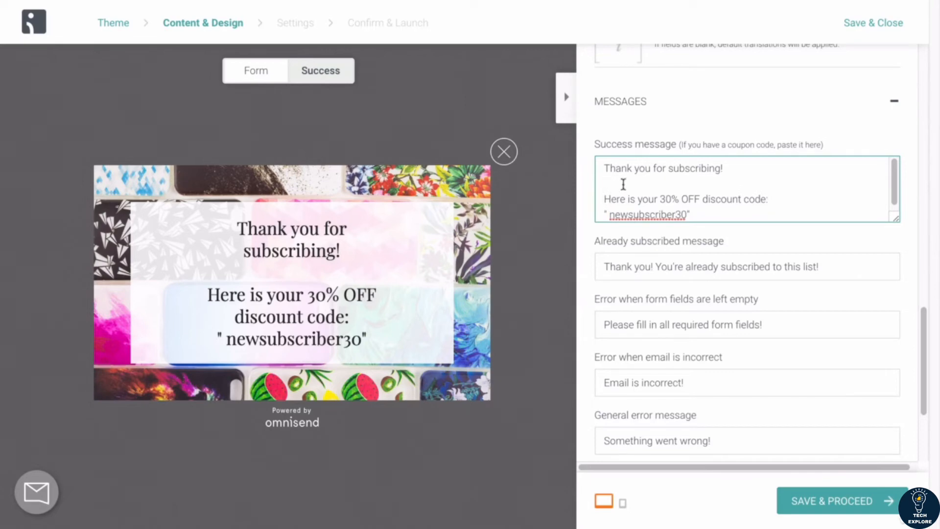
left_click(603, 199)
key("BackSpace")
key("BackSpace")
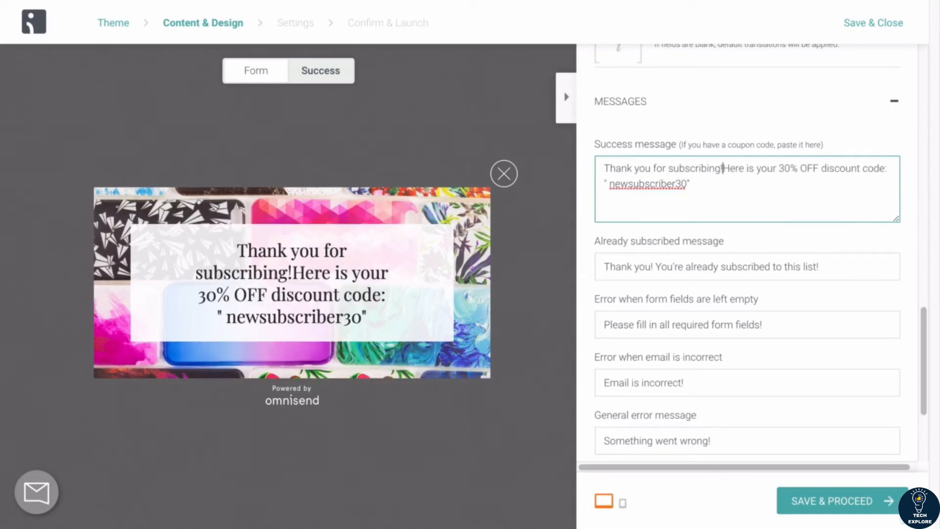
key("Return")
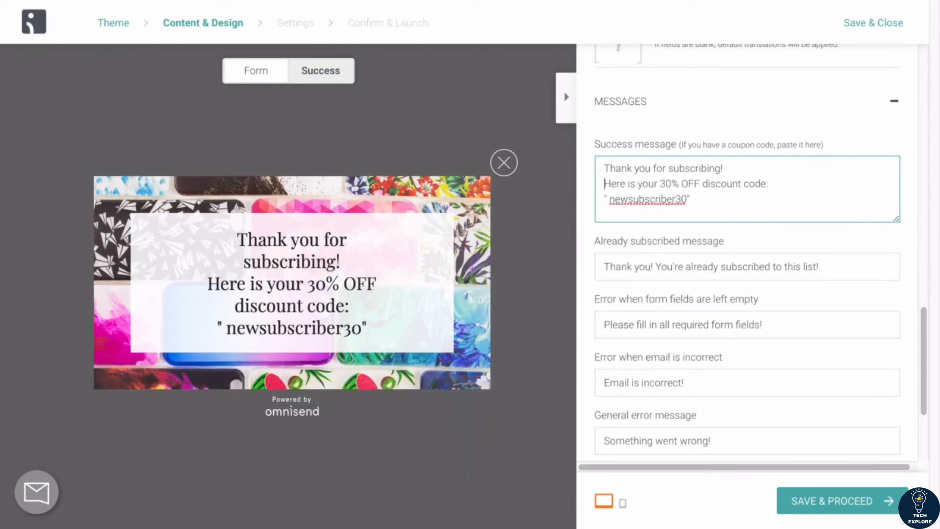
key("Return")
key("Return")
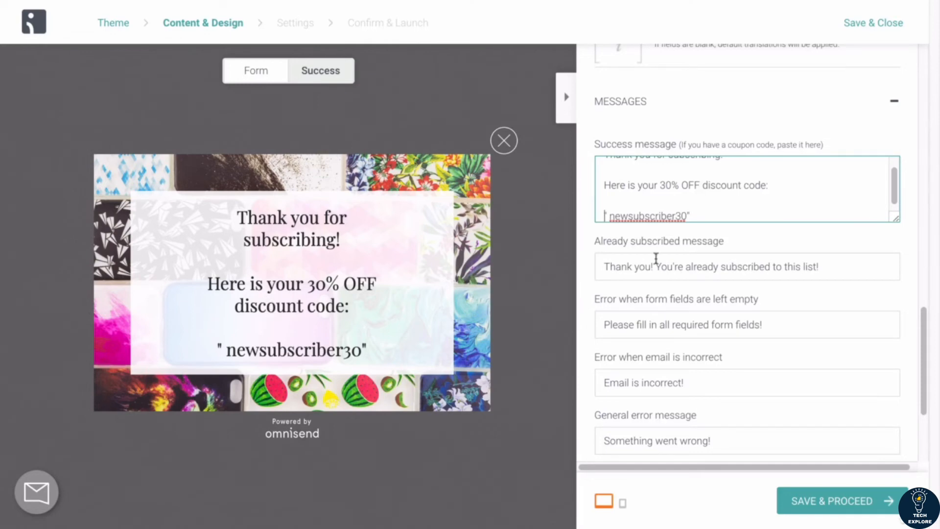
Step: Reword the offer line to read Below is your 30% OFF discount code:
double_click(616, 186)
type("Below")
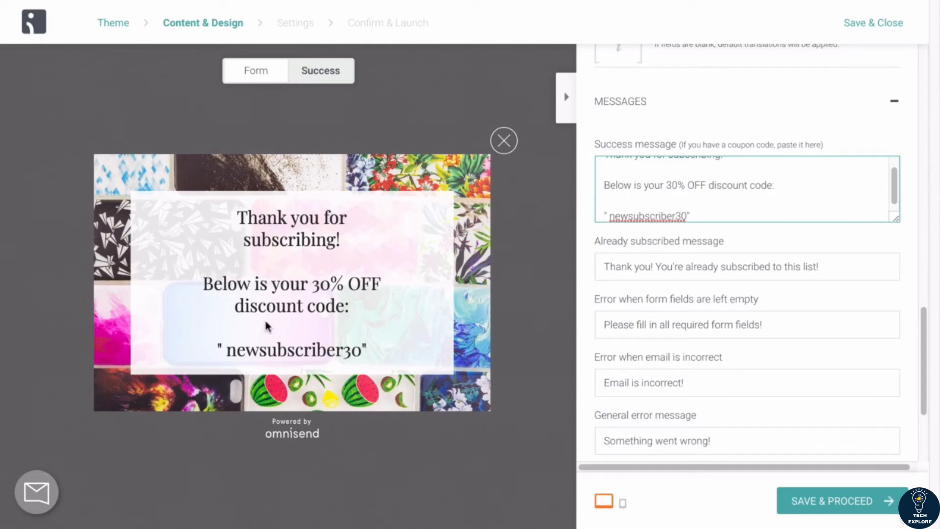
left_click(786, 184)
key("BackSpace")
type(", active i")
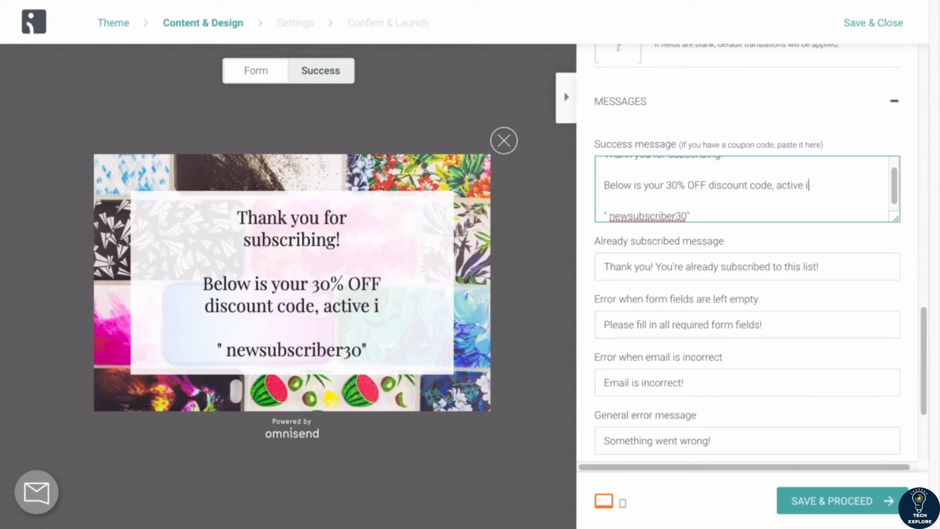
type("mmediately!")
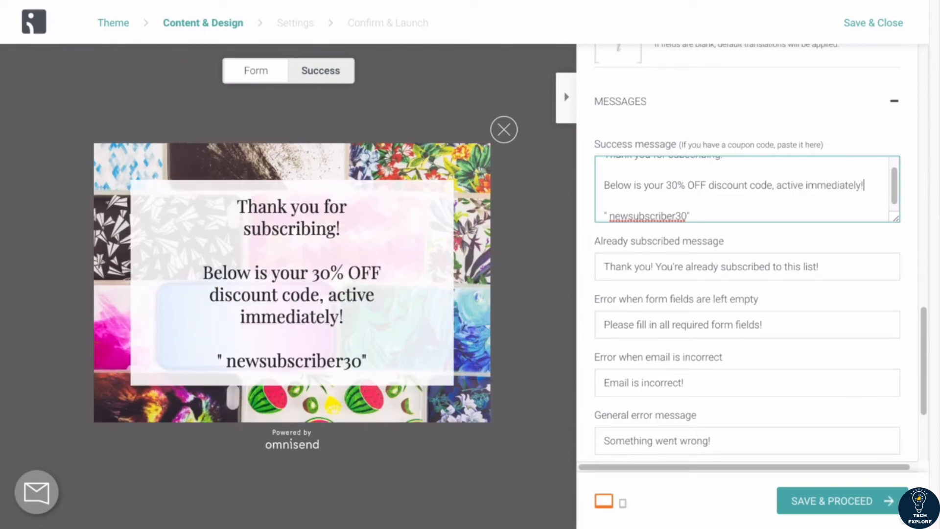
left_click_drag(775, 185, 881, 185)
key("BackSpace")
key("BackSpace")
type(":")
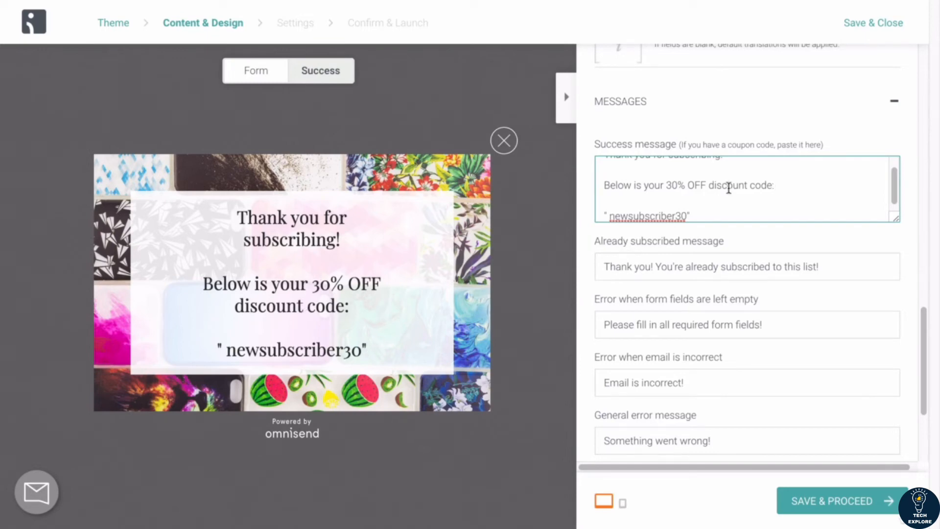
Step: Add the line (copy and paste this code during checkout) beneath the code in the success message
double_click(304, 349)
left_click(789, 179)
key("Return")
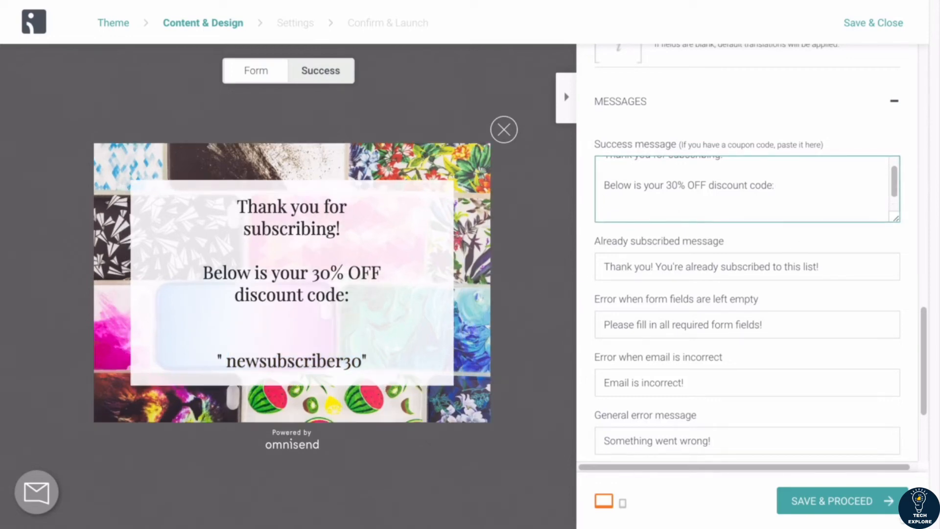
key("BackSpace")
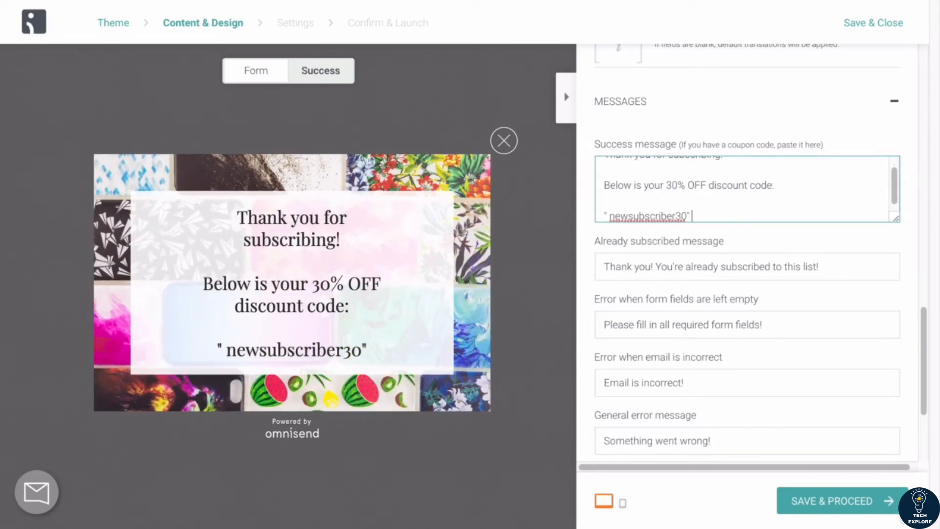
key("Return")
key("Return")
type("(copy and paste this ccod")
key("BackSpace")
key("BackSpace")
key("BackSpace")
type("ode durin")
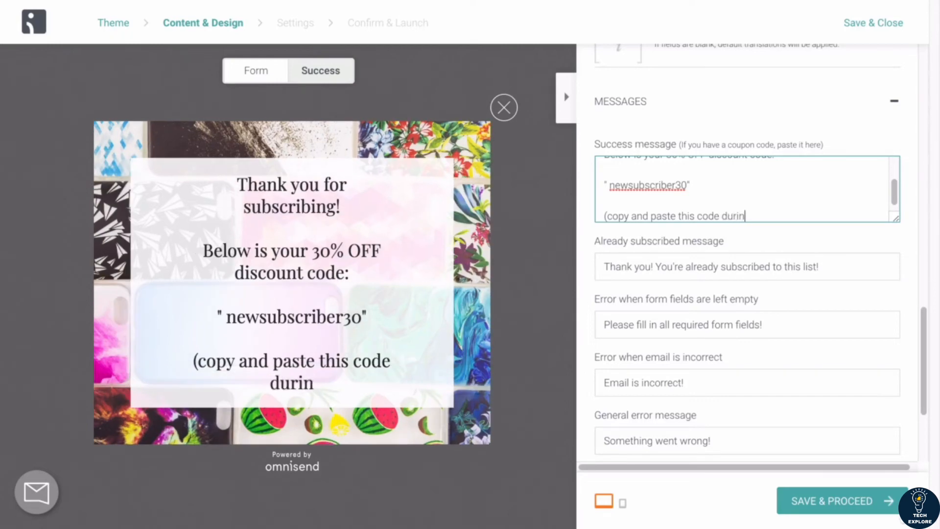
type("g checkout)")
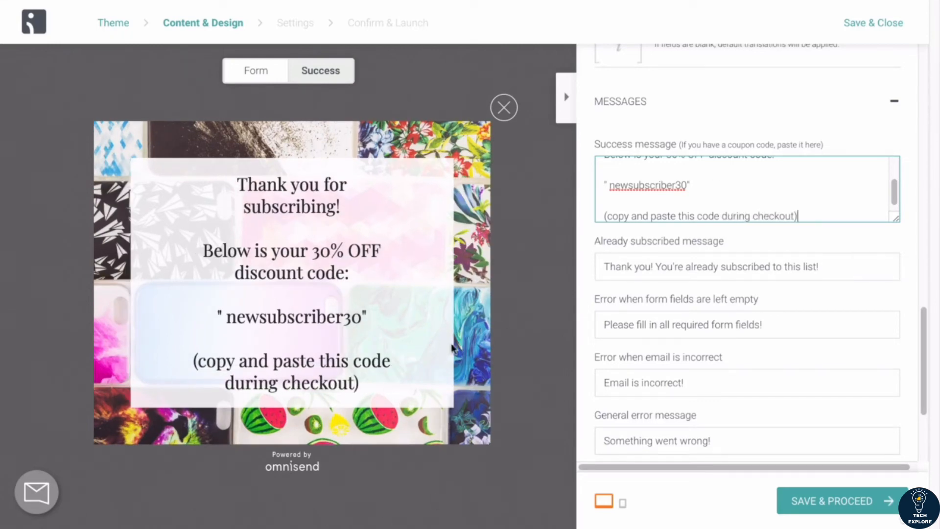
Step: Delete the copy-and-paste line from the success message
scroll(641, 201, "up", 3)
scroll(642, 202, "down", 3)
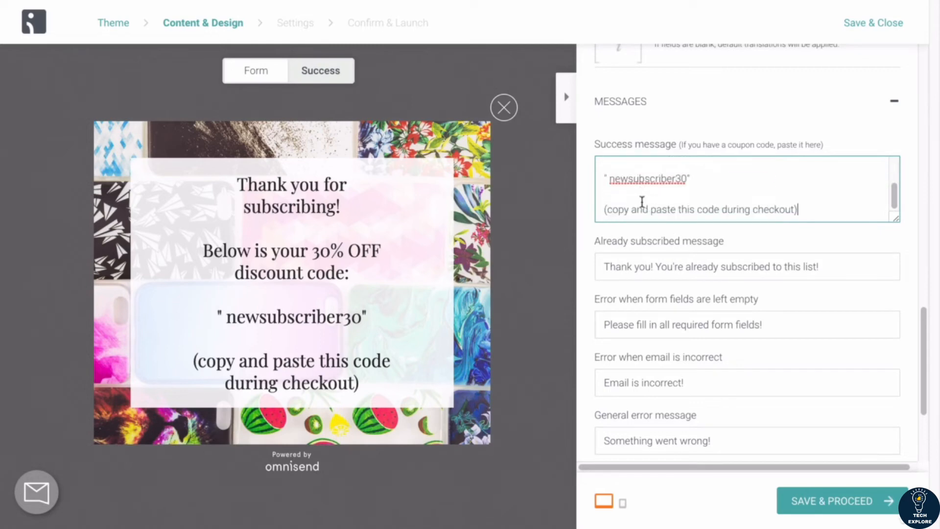
left_click_drag(624, 195, 839, 224)
key("BackSpace")
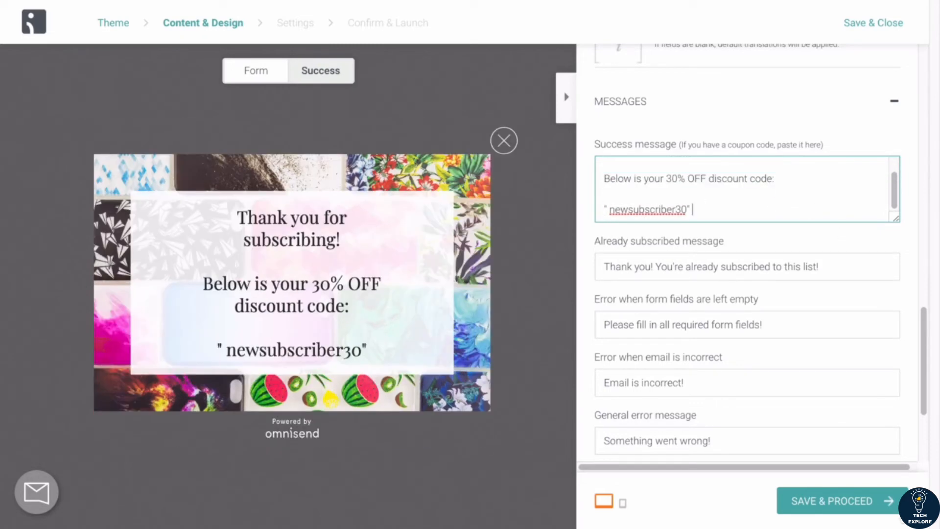
Step: Review the finished success message and compare the form and success views of the popup
scroll(770, 178, "up", 3)
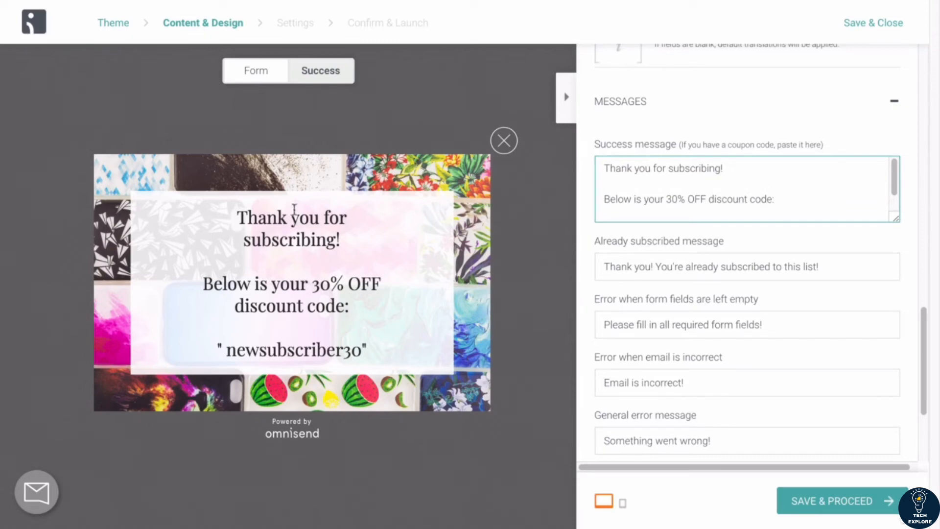
scroll(648, 213, "down", 1)
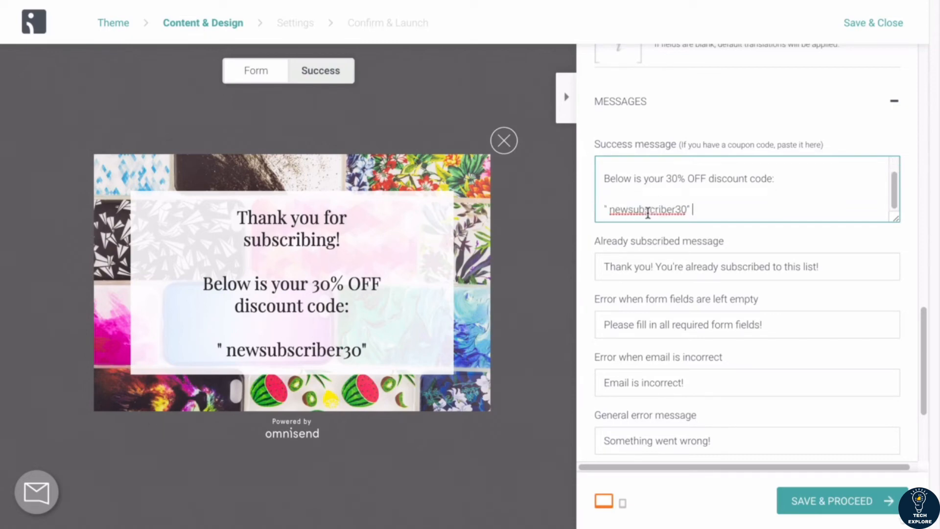
left_click(254, 74)
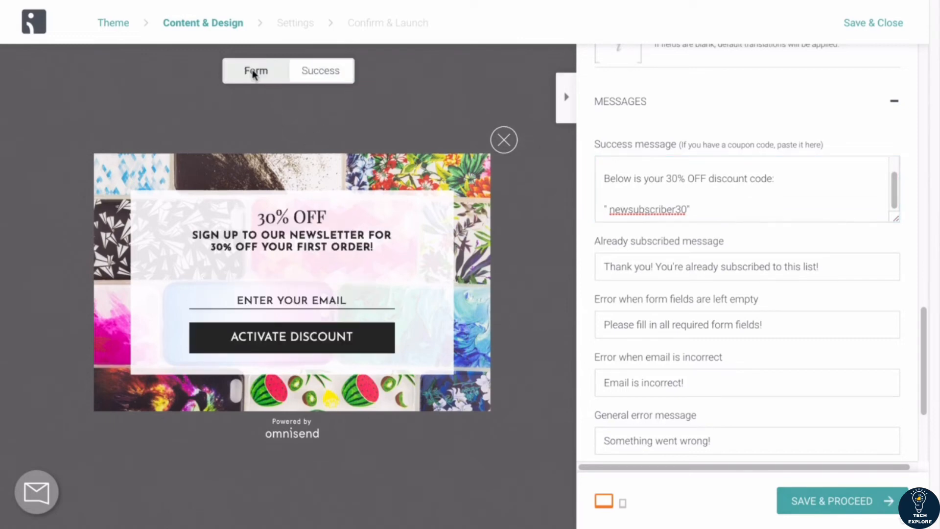
left_click(319, 79)
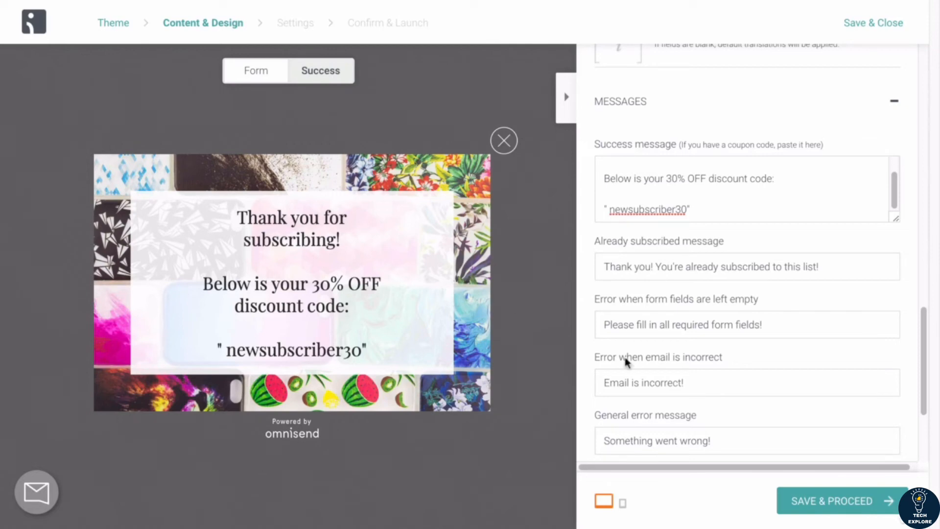
Step: Proceed to Settings, enter the tag 30% pop up form, and look over the timing, targeting and limits options
left_click(875, 507)
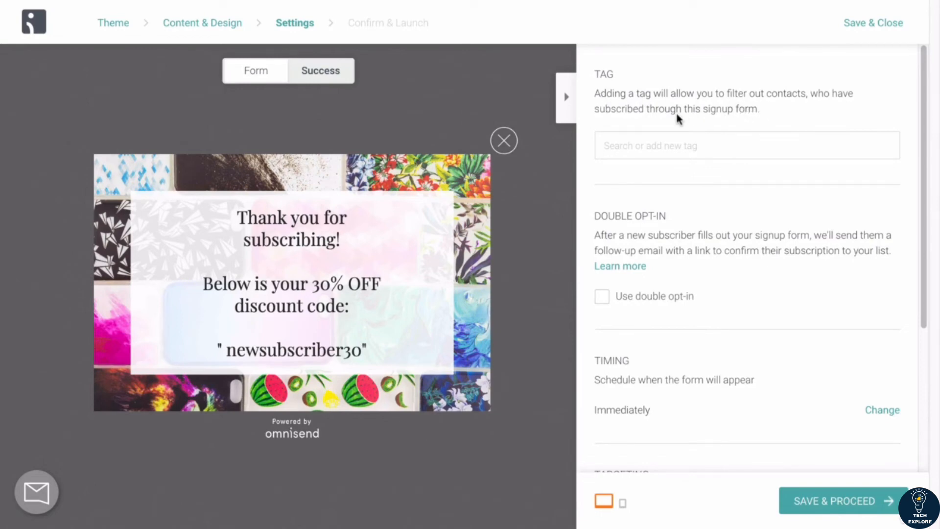
left_click(665, 147)
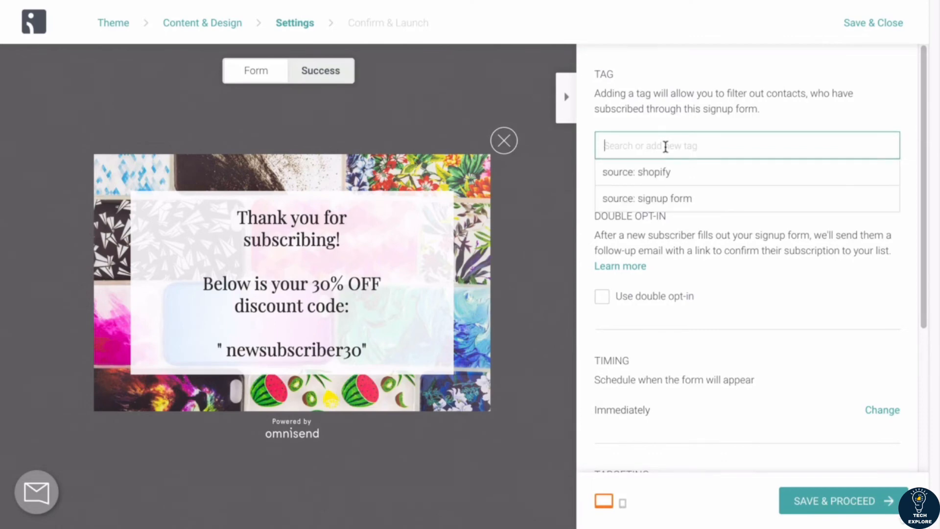
type("30%")
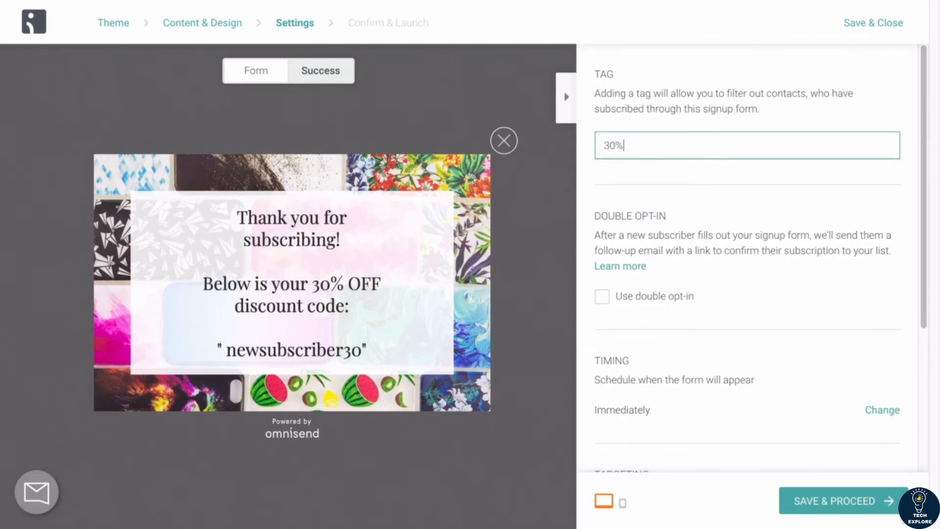
type(" pop up form")
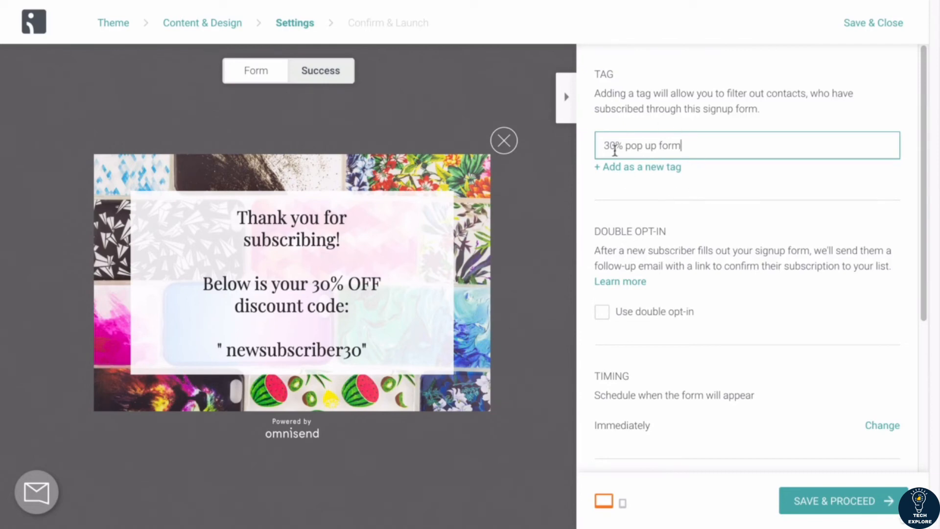
scroll(679, 206, "down", 3)
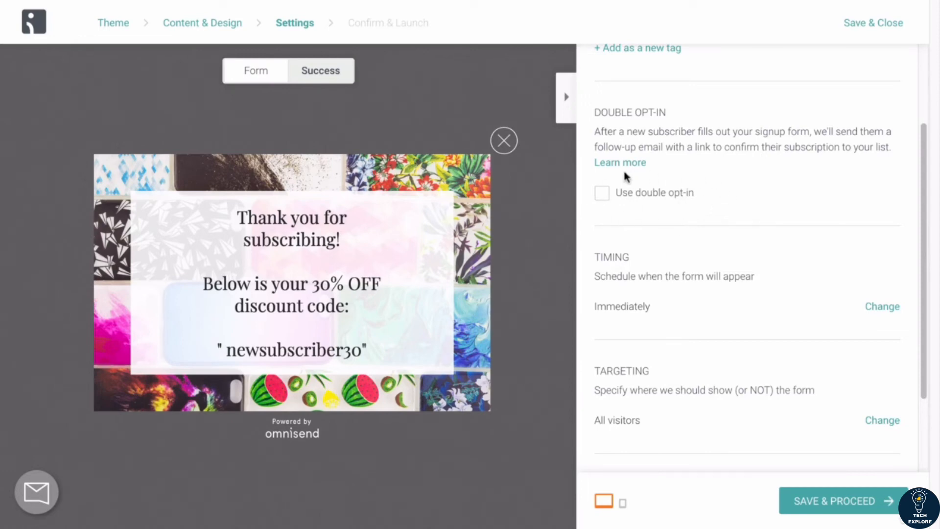
scroll(623, 201, "down", 2)
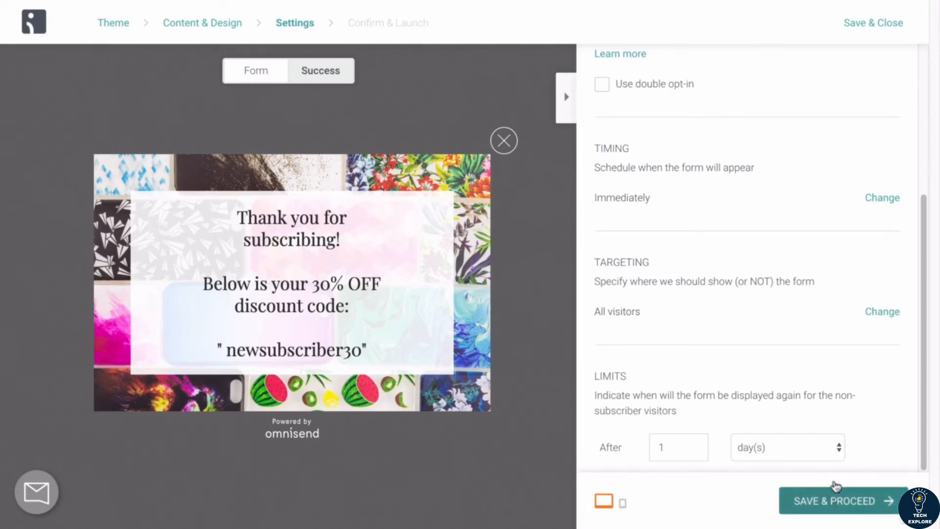
Step: Save the form settings, proceed to Confirm & Launch, and save and enable the popup form
left_click(825, 498)
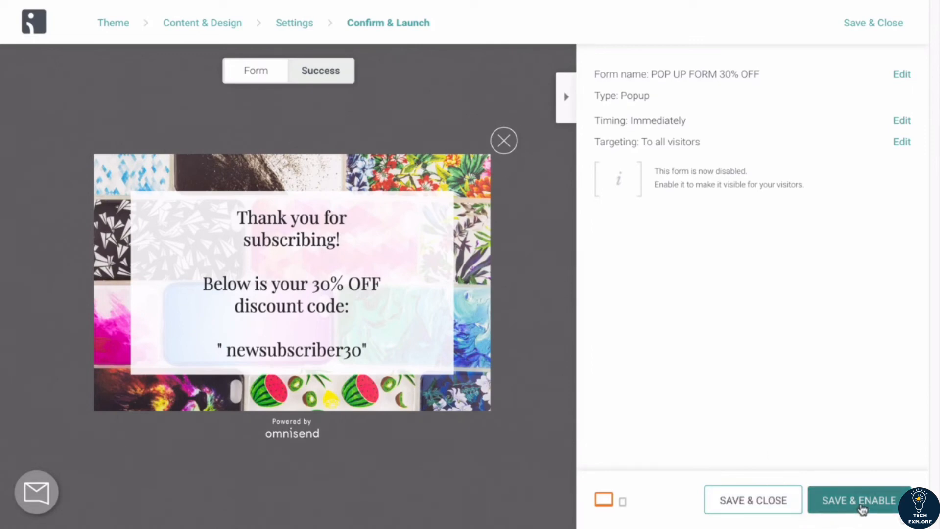
left_click(862, 508)
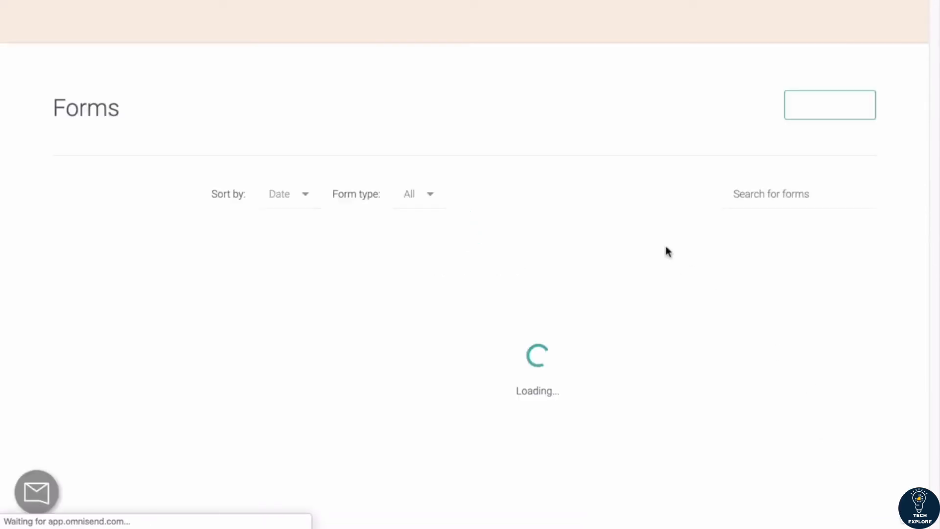
Step: Look over the forms list to check the new POP UP FORM 30% OFF entry
scroll(487, 265, "down", 2)
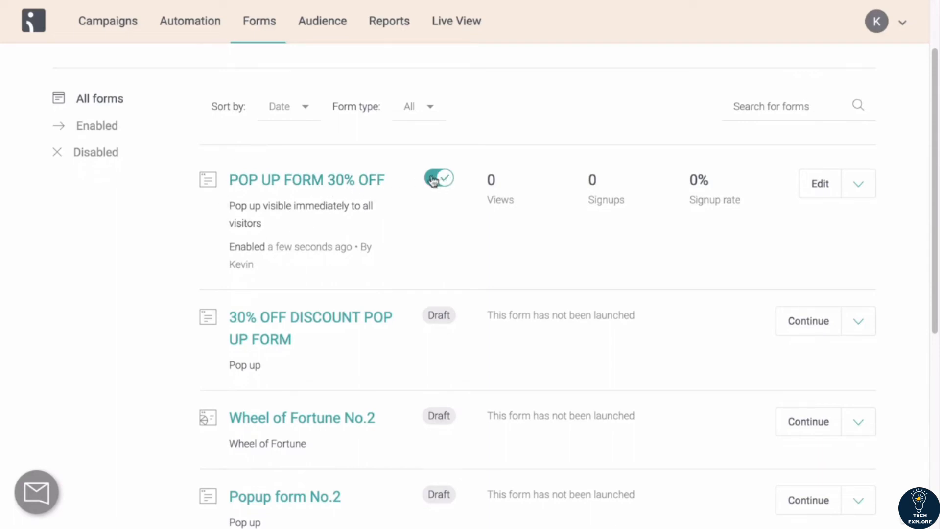
scroll(450, 218, "down", 3)
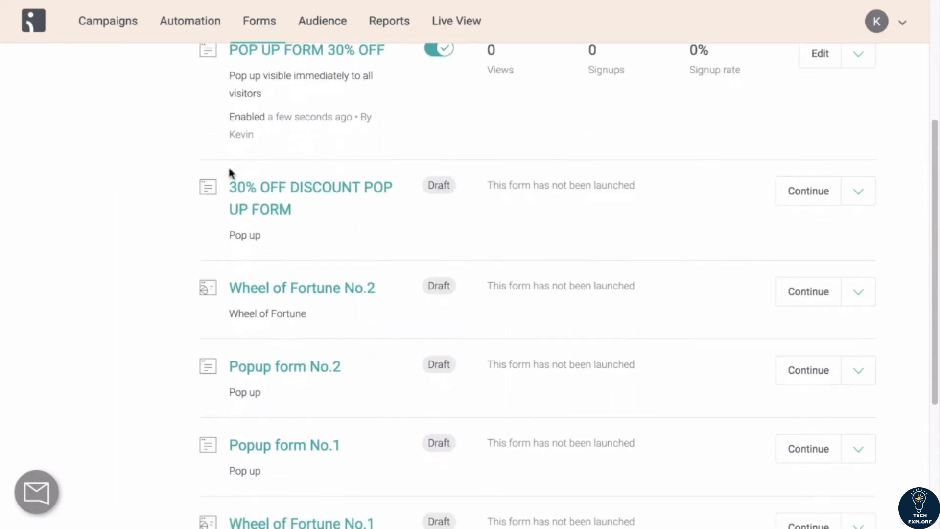
scroll(439, 388, "down", 5)
scroll(458, 262, "up", 5)
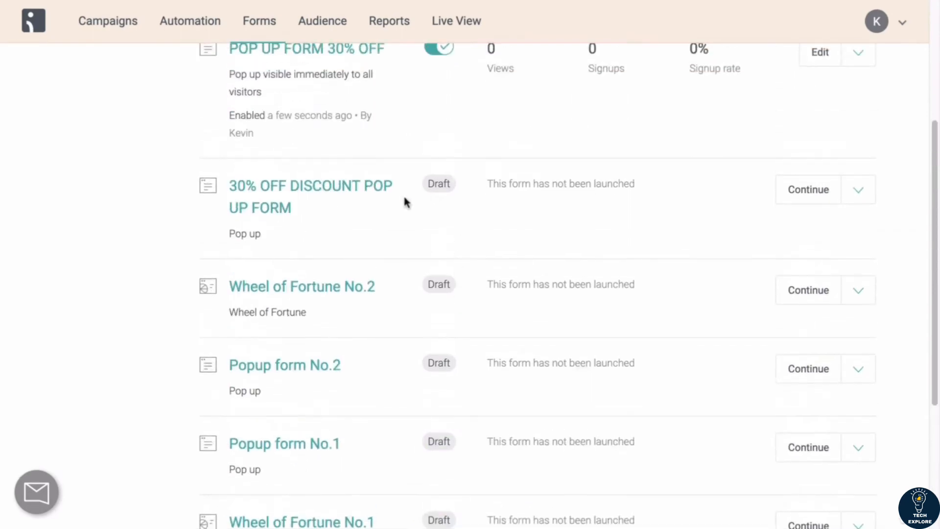
scroll(413, 264, "up", 5)
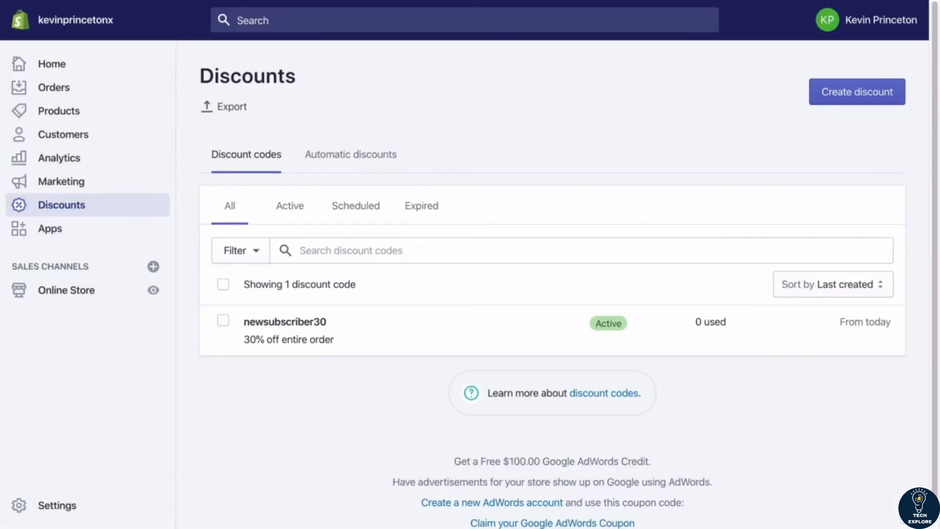
Step: Open the live storefront from the Online Store themes page to test the popup
left_click(66, 301)
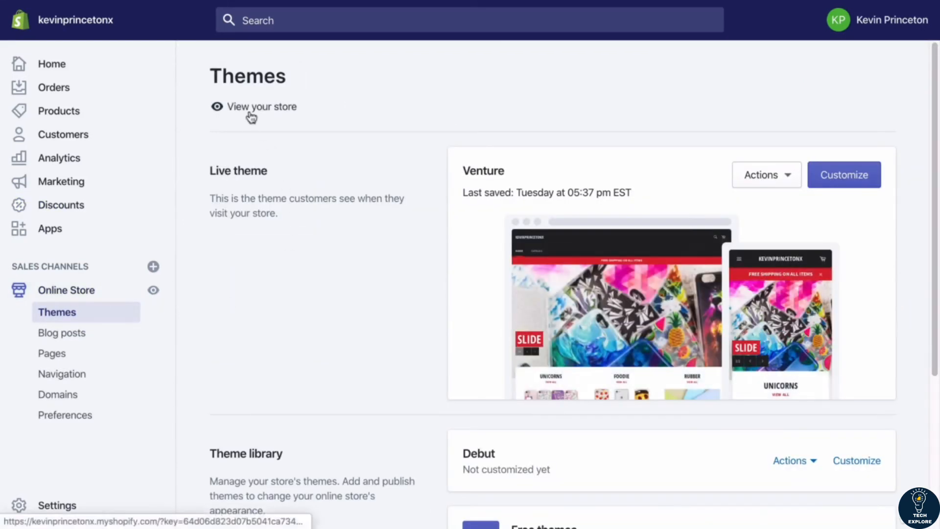
left_click(259, 112)
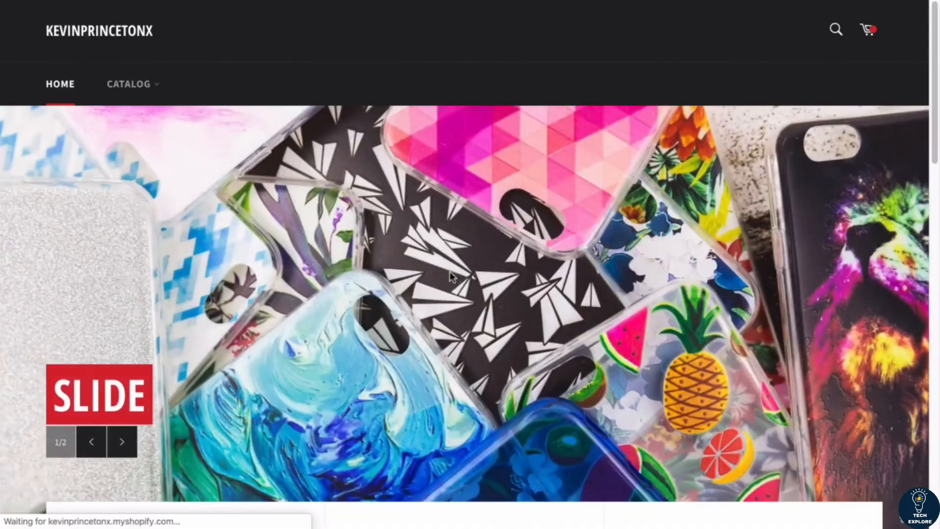
scroll(450, 272, "down", 4)
scroll(450, 272, "up", 3)
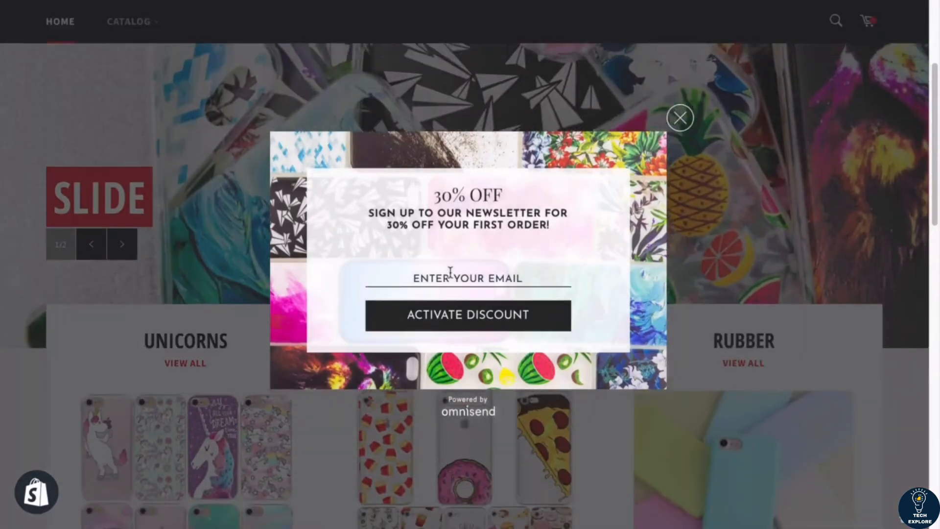
scroll(450, 272, "up", 1)
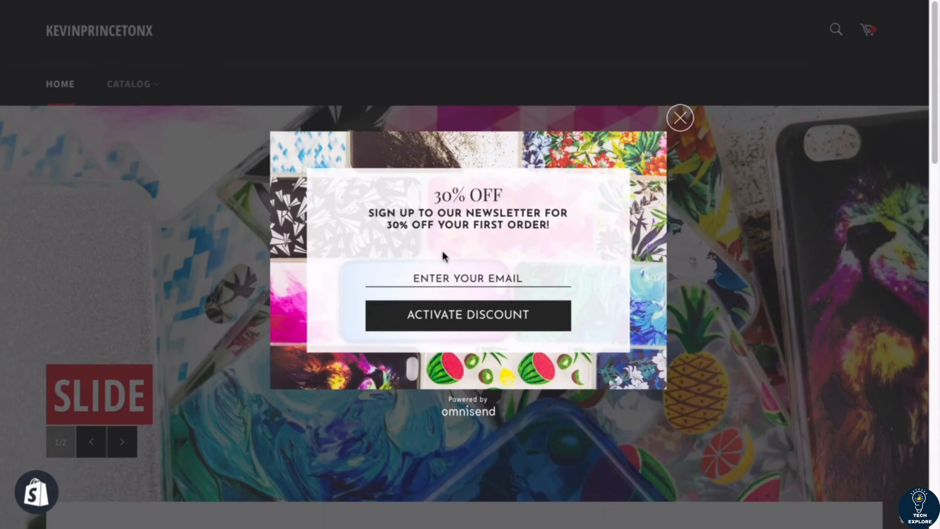
Step: Enter a test e-mail address in the popup's email field
left_click(446, 277)
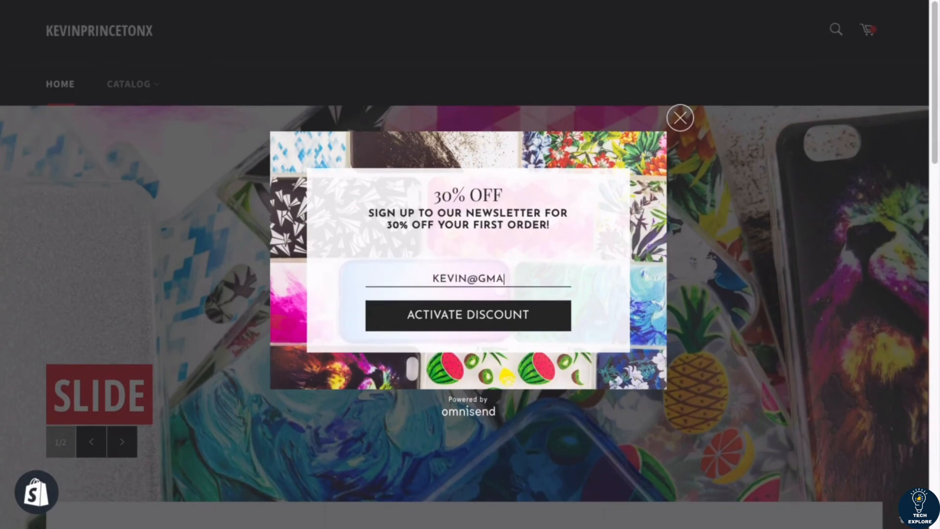
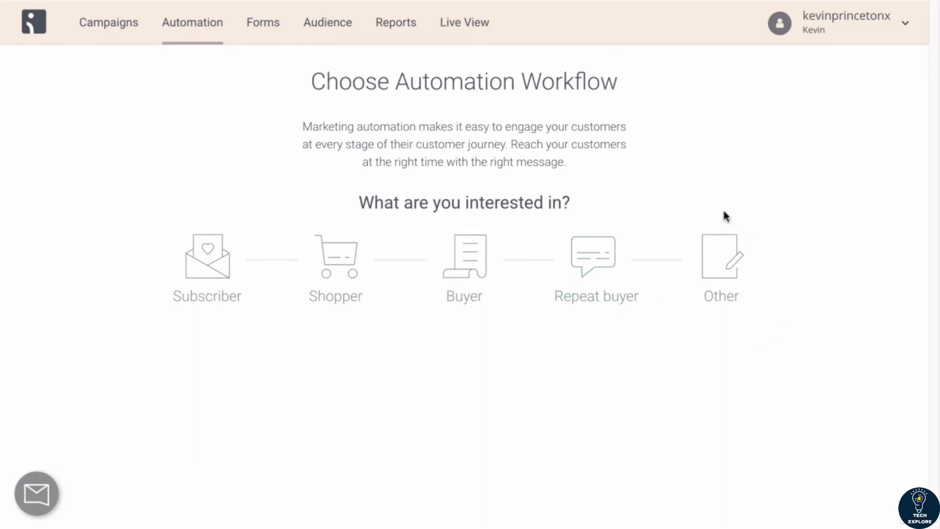
Step: Browse the automation workflow categories Subscriber, Shopper, Buyer and Repeat buyer to review the available workflow templates
left_click(200, 273)
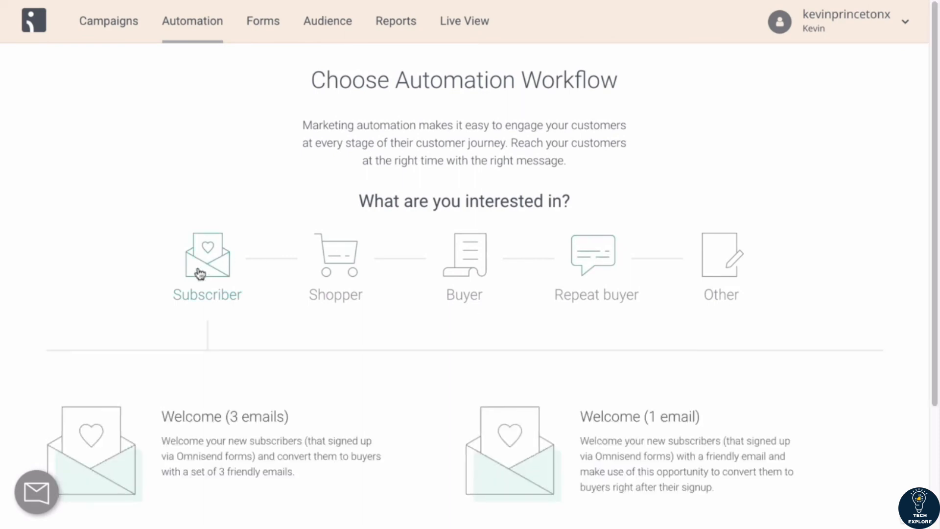
scroll(200, 272, "down", 3)
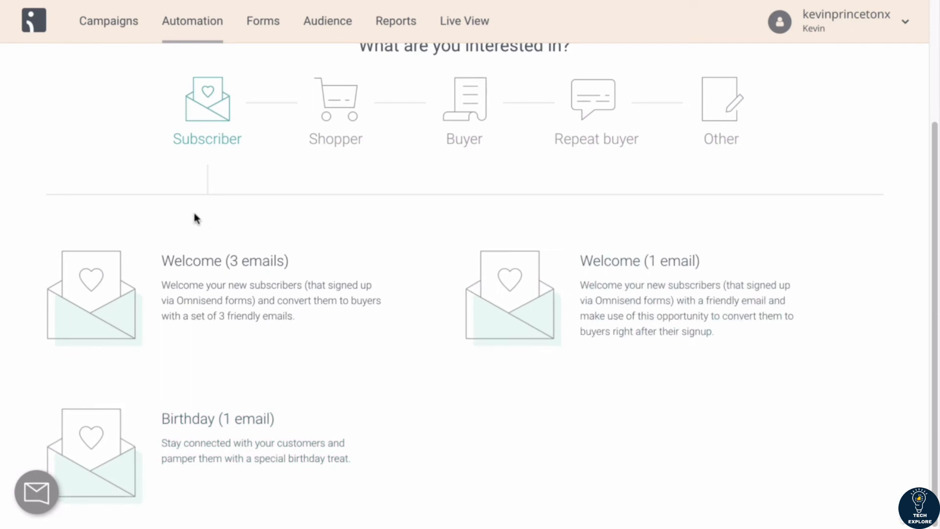
left_click(338, 111)
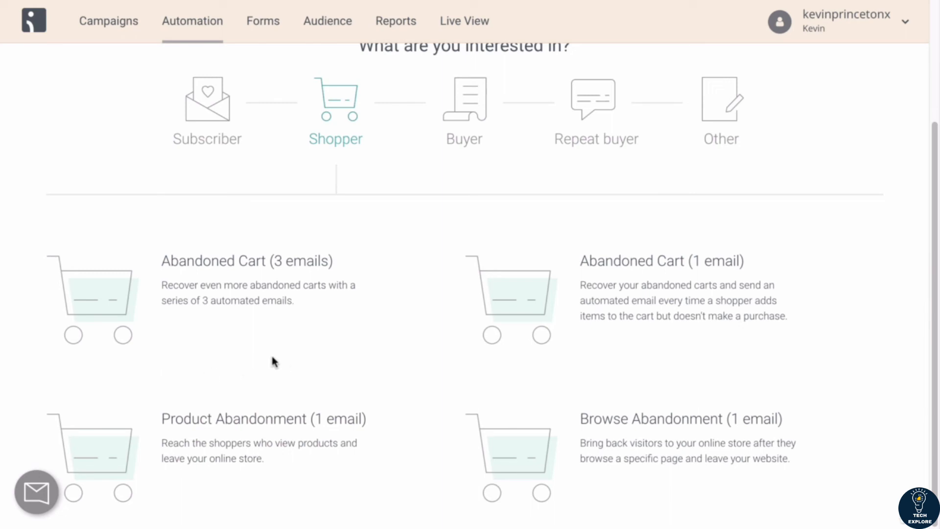
scroll(272, 361, "up", 3)
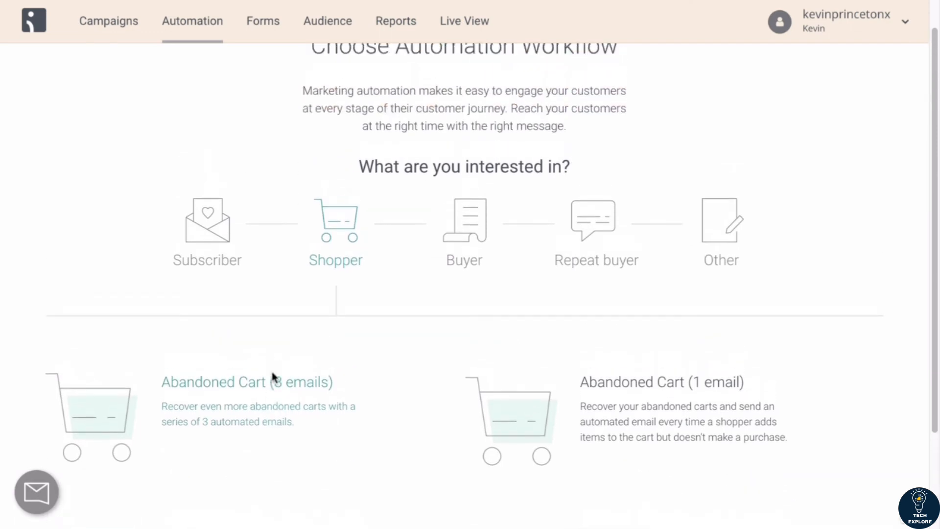
scroll(274, 363, "down", 3)
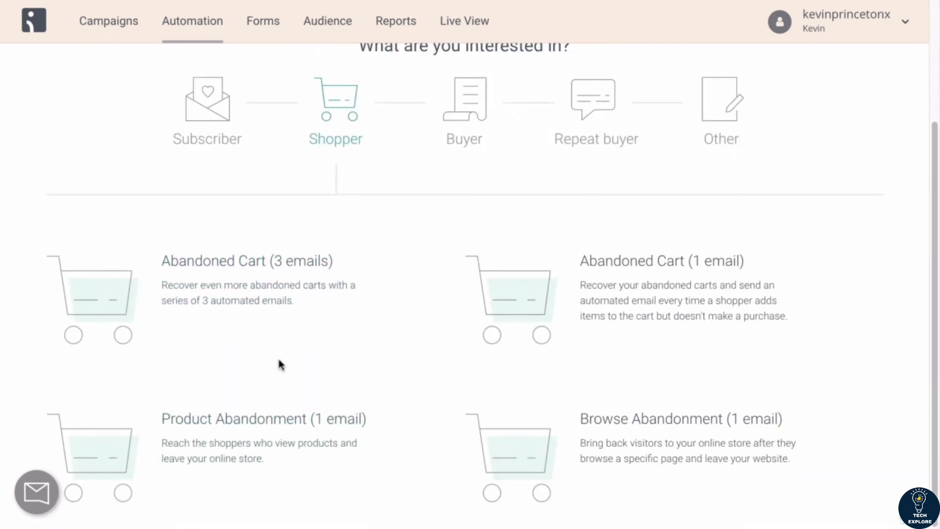
scroll(279, 362, "up", 3)
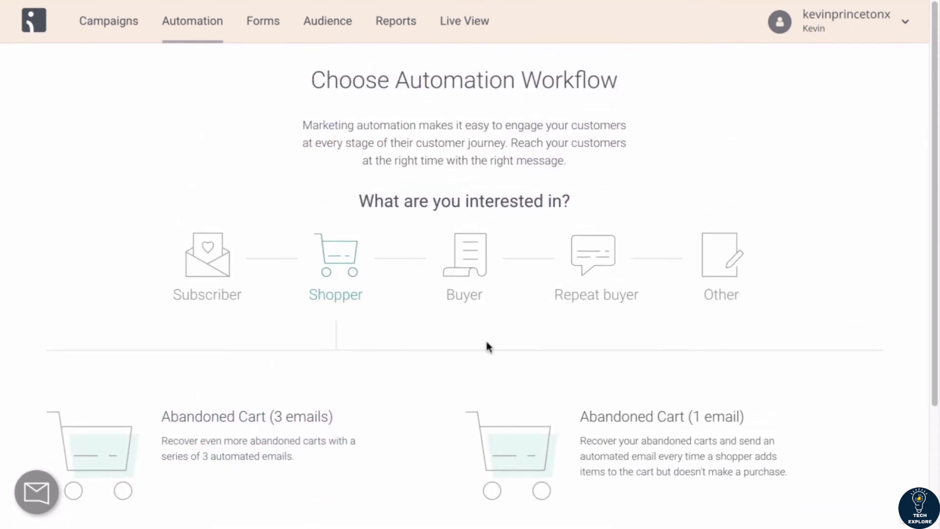
left_click(468, 285)
scroll(571, 266, "down", 1)
scroll(570, 266, "down", 5)
scroll(570, 266, "up", 5)
left_click(594, 216)
scroll(596, 220, "down", 2)
scroll(596, 220, "up", 3)
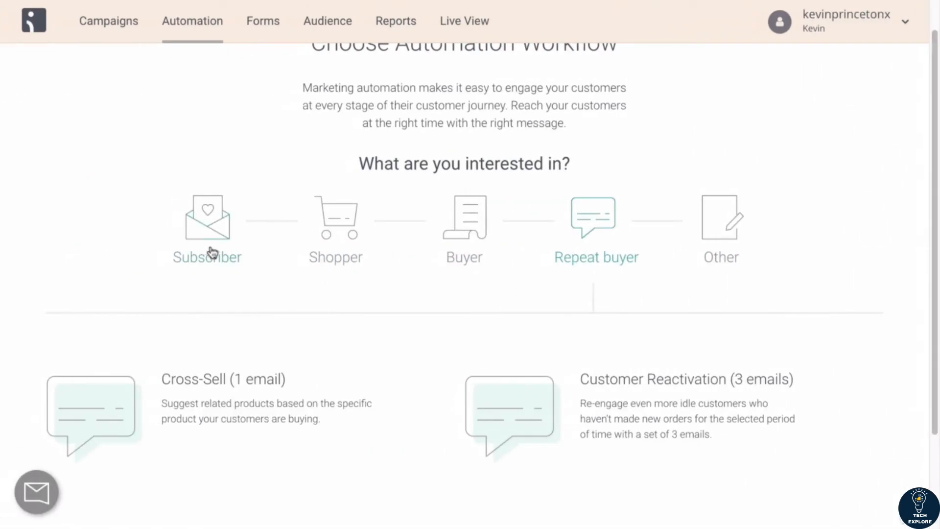
Step: Compare the Subscriber workflow templates with the recommended automation workflow list on the presentation slide
left_click(210, 250)
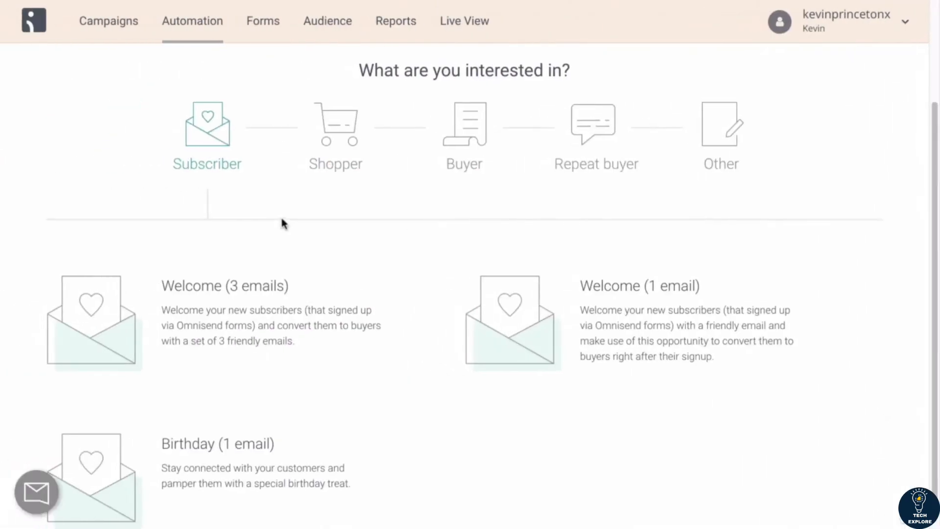
scroll(281, 215, "up", 2)
scroll(242, 184, "down", 2)
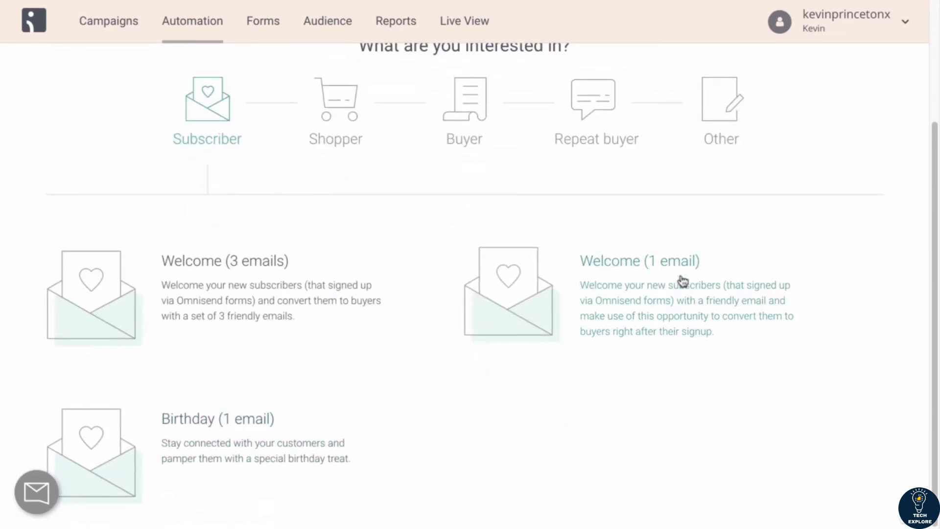
key("ctrl+Right")
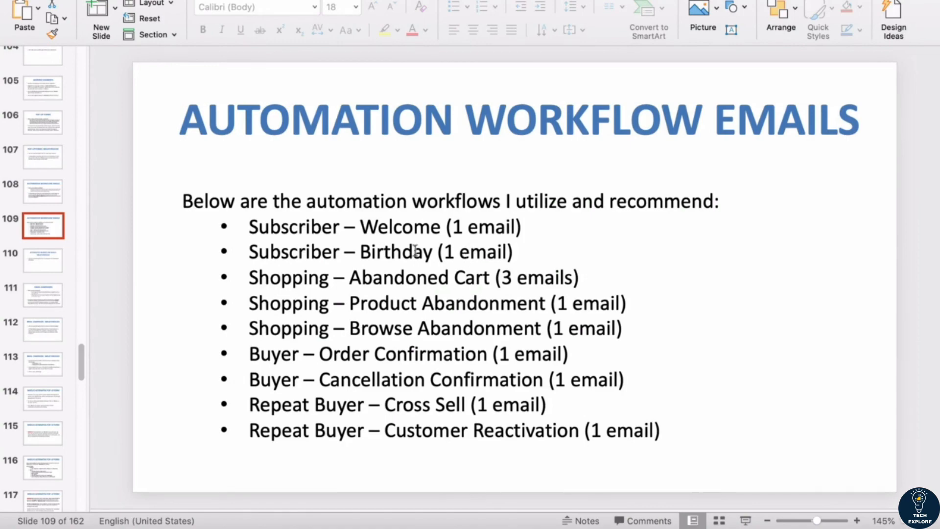
key("ctrl+Left")
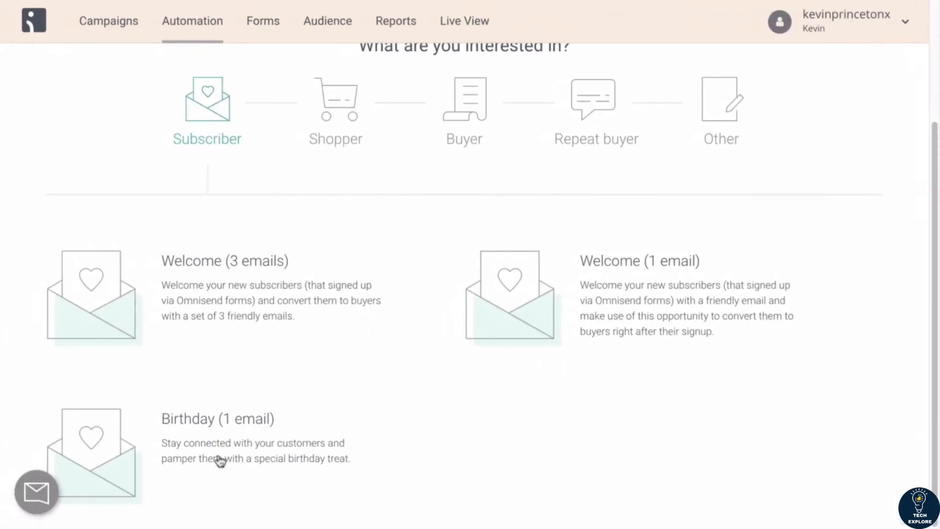
key("ctrl+Right")
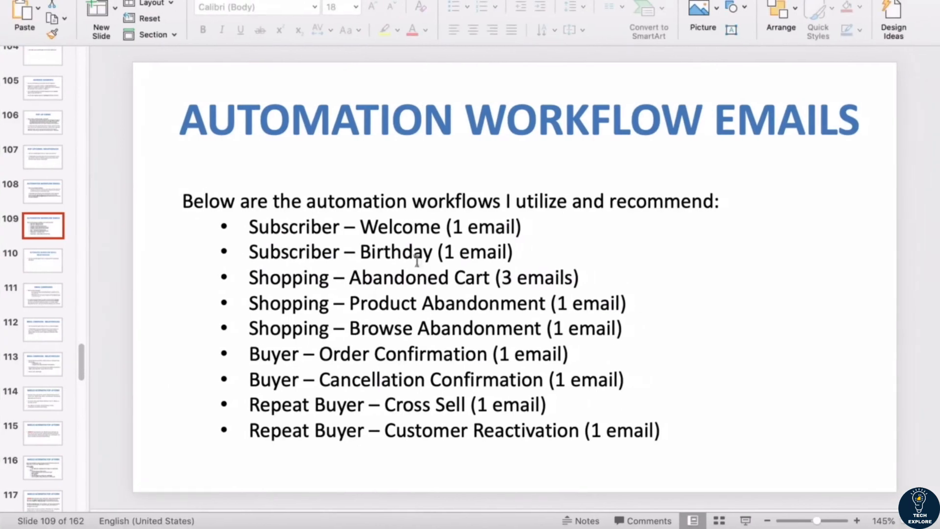
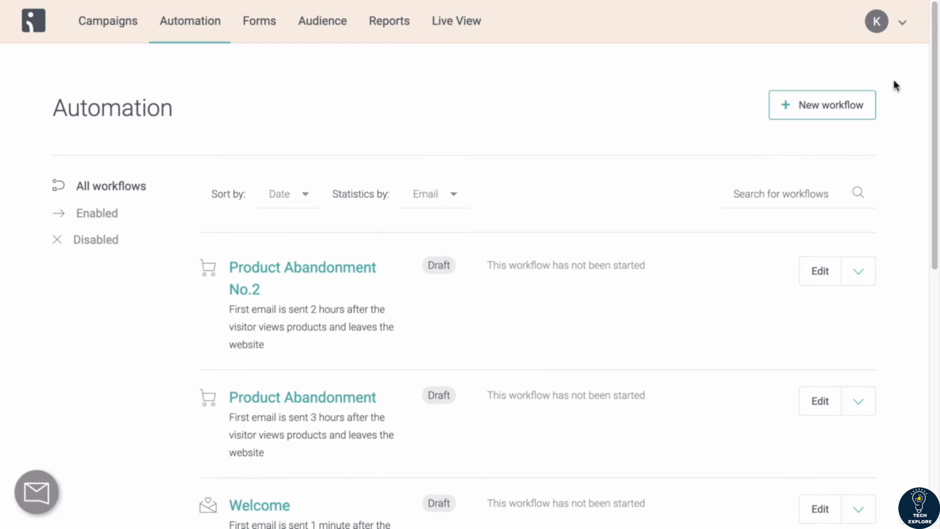
Step: Start a new automation workflow from the Shopper category's Abandoned Cart (1 email) template
left_click(800, 109)
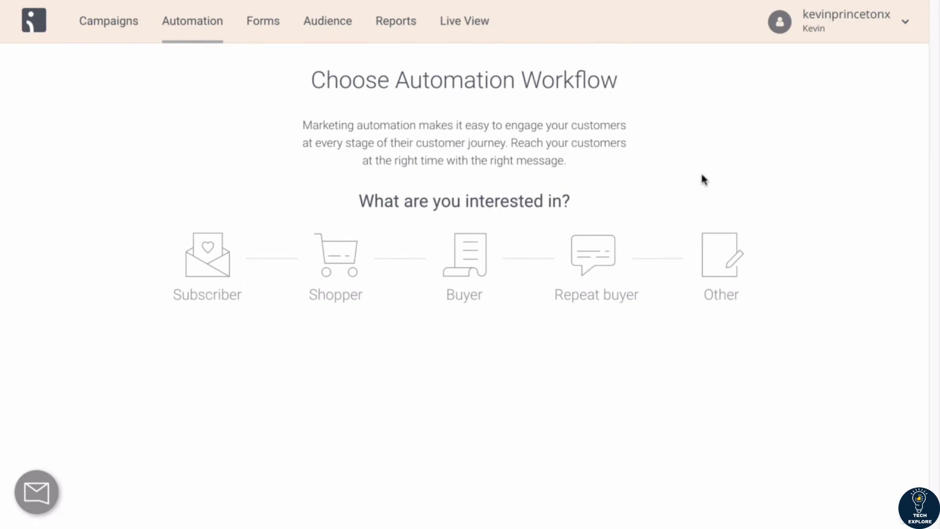
left_click(464, 253)
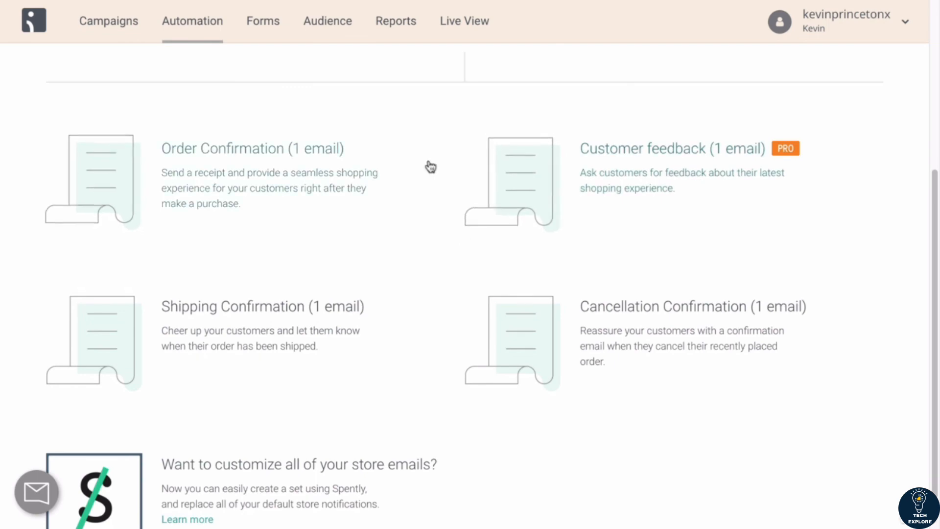
scroll(419, 168, "up", 5)
left_click(346, 268)
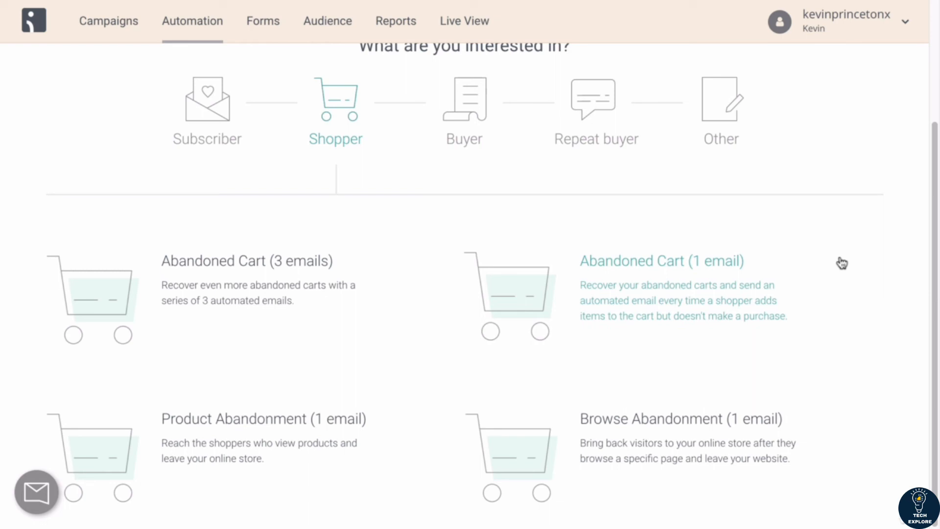
left_click(646, 277)
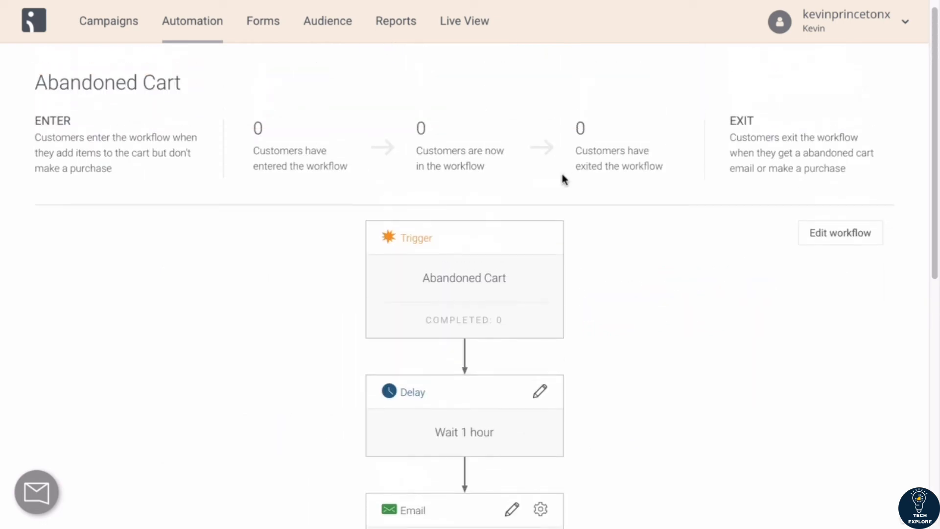
Step: Examine the Abandoned Cart workflow's trigger, delay, email and end-of-workflow blocks
scroll(372, 274, "down", 4)
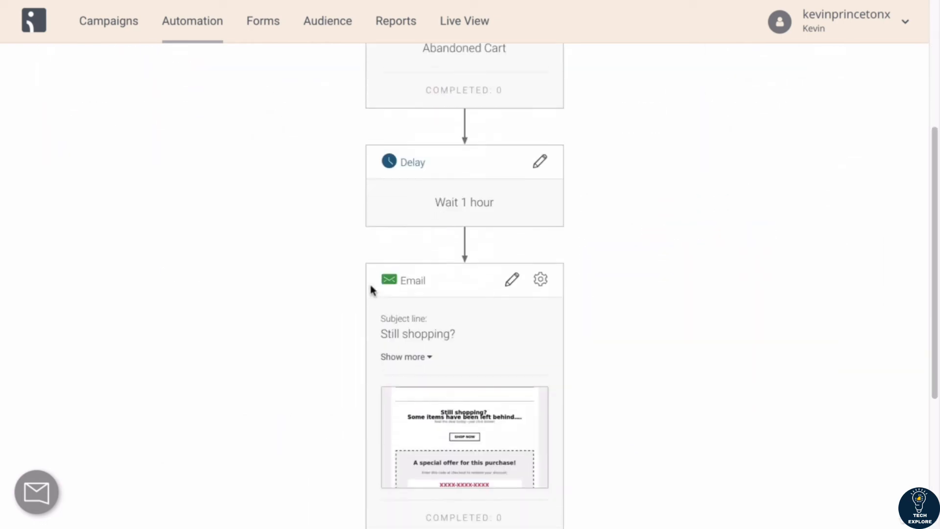
scroll(371, 289, "down", 5)
scroll(371, 290, "up", 10)
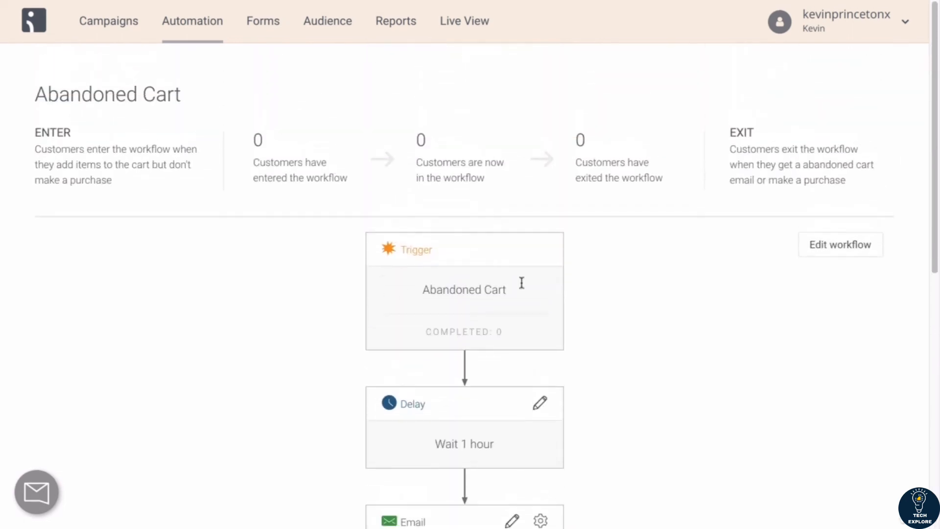
scroll(665, 307, "down", 3)
scroll(745, 293, "down", 7)
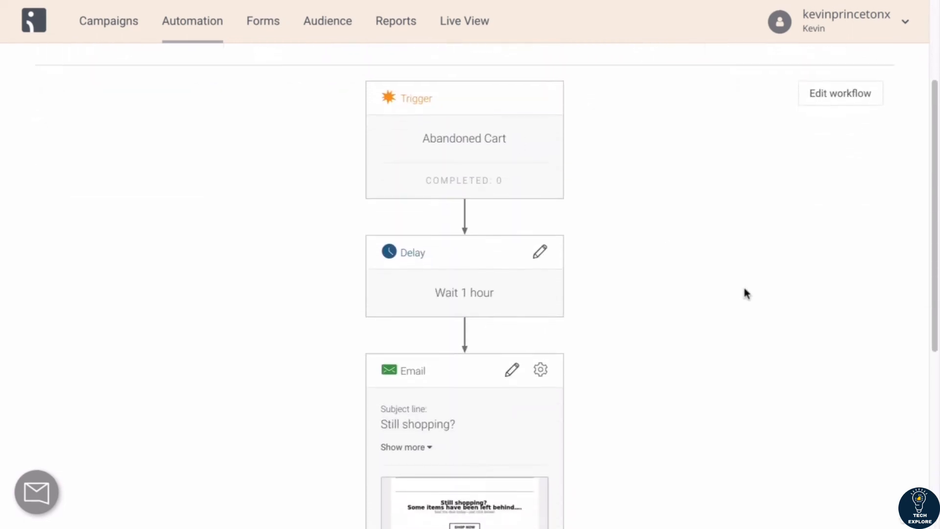
scroll(744, 293, "up", 11)
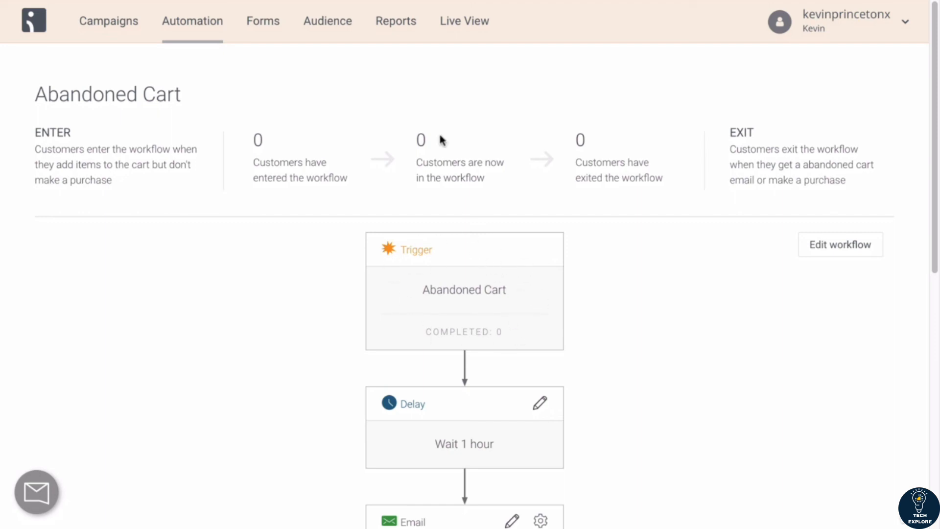
scroll(416, 137, "down", 1)
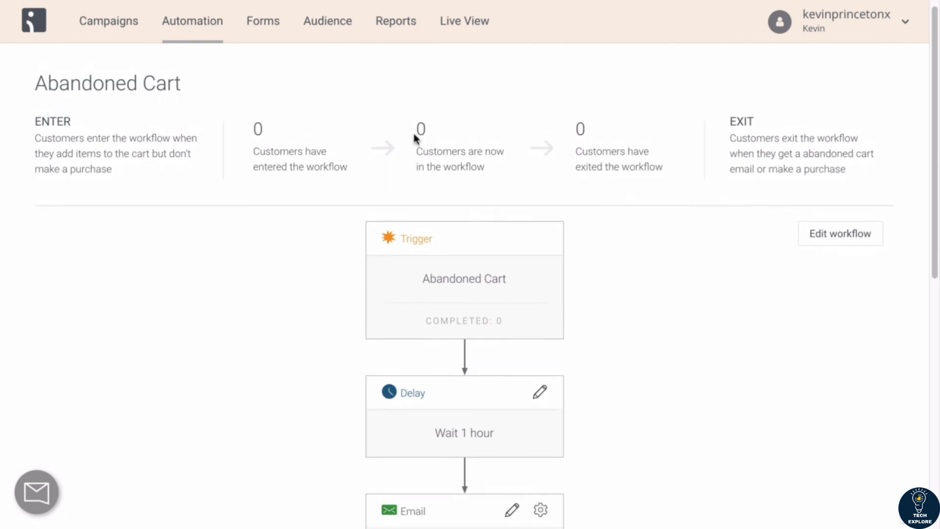
scroll(416, 140, "up", 1)
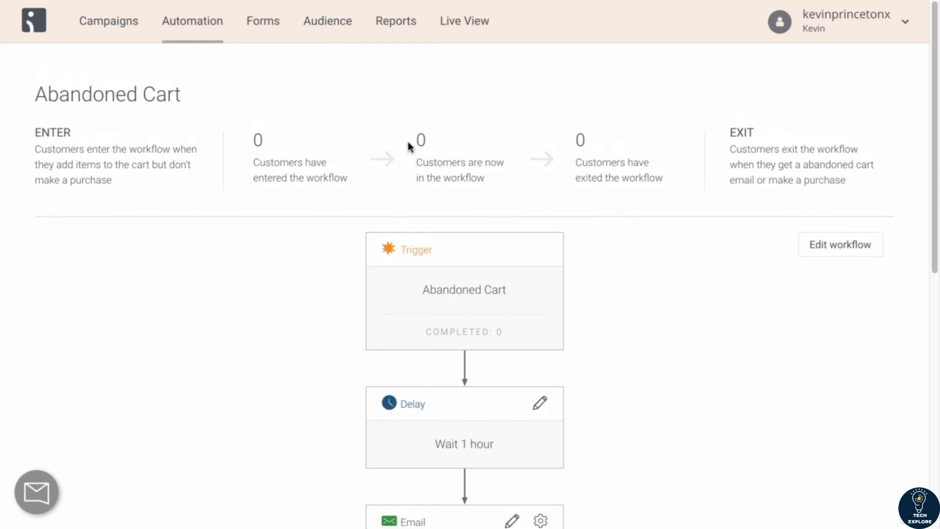
scroll(429, 266, "down", 1)
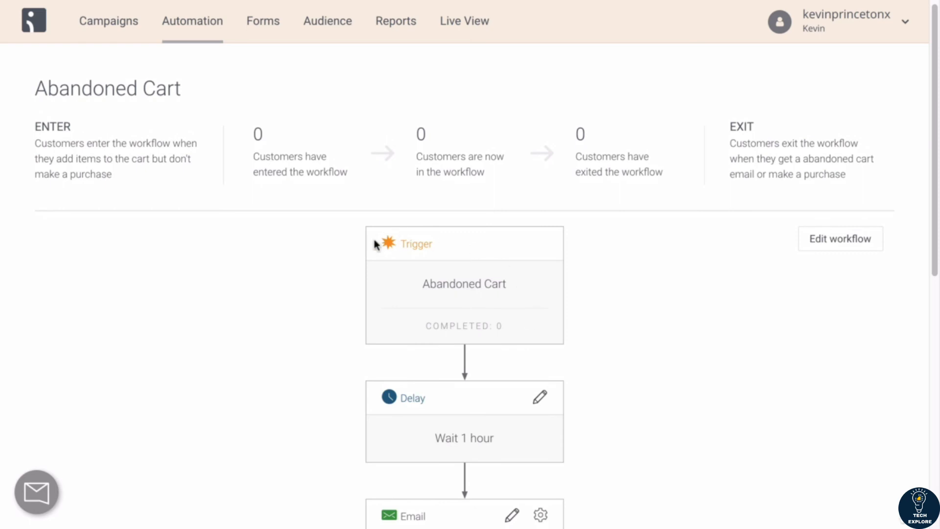
scroll(416, 286, "down", 4)
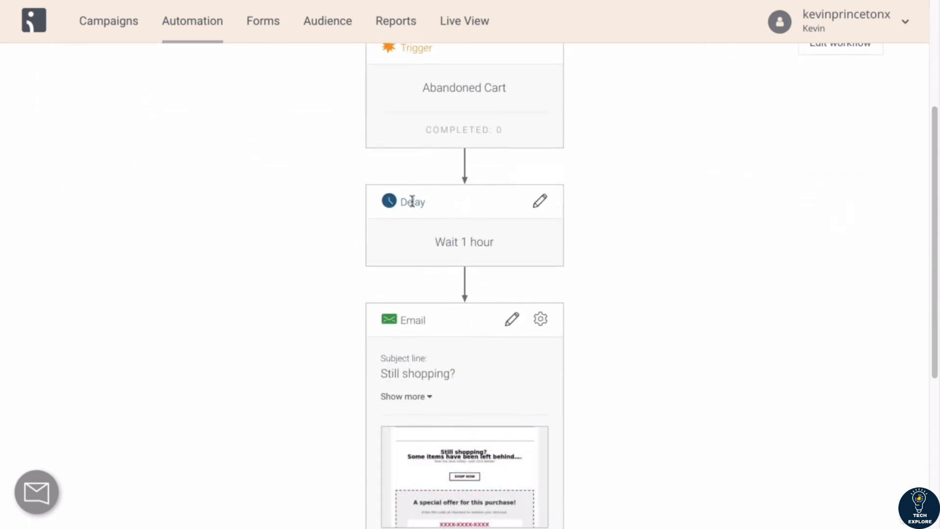
scroll(473, 210, "up", 1)
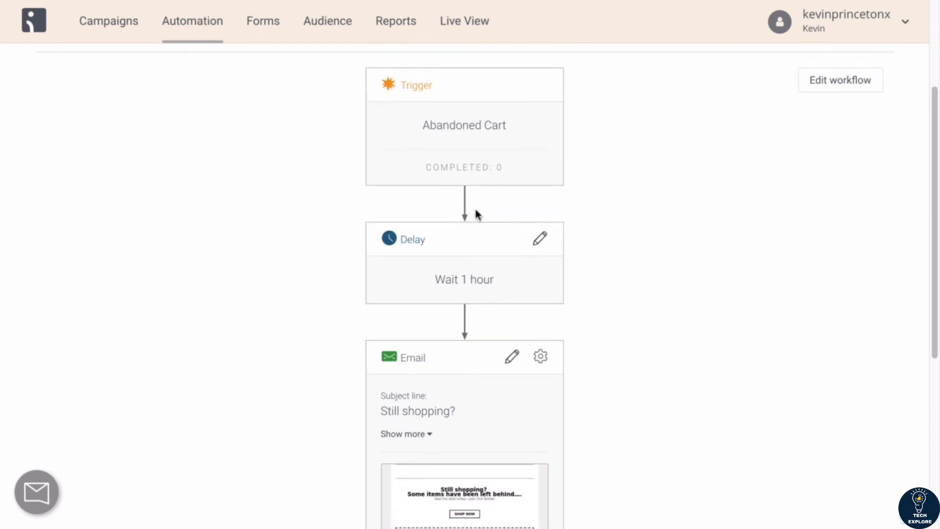
scroll(441, 238, "down", 4)
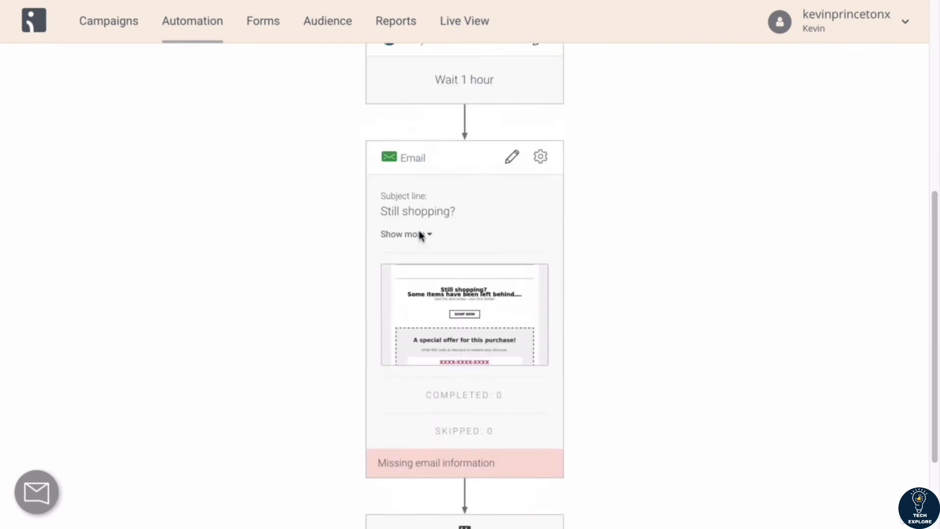
scroll(505, 252, "up", 8)
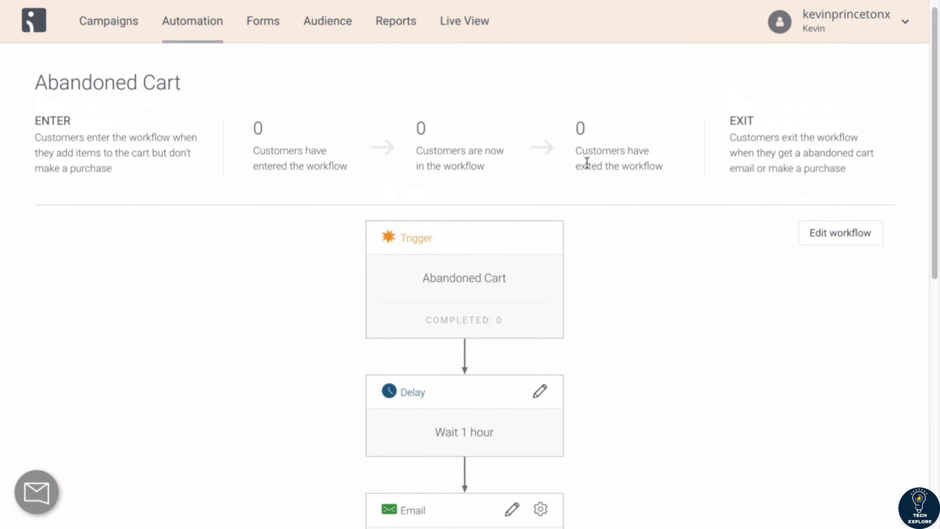
scroll(606, 190, "down", 4)
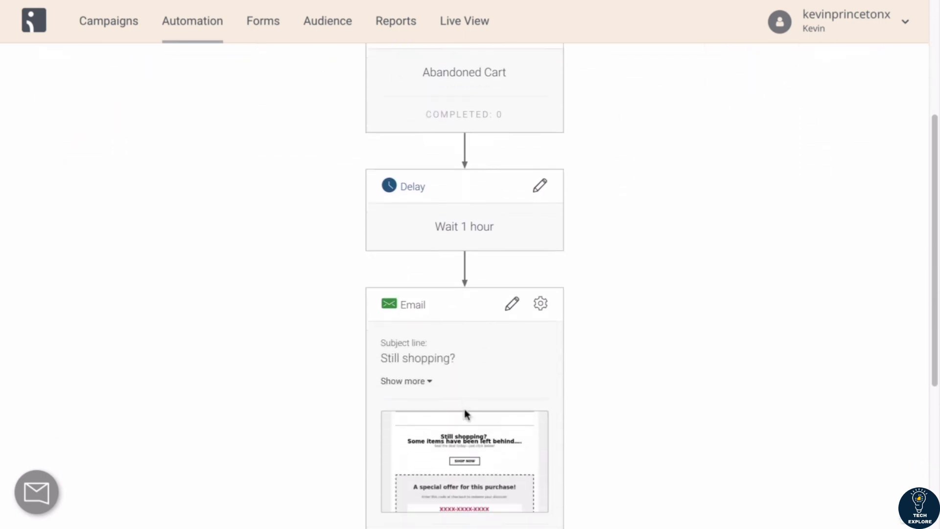
scroll(464, 414, "down", 5)
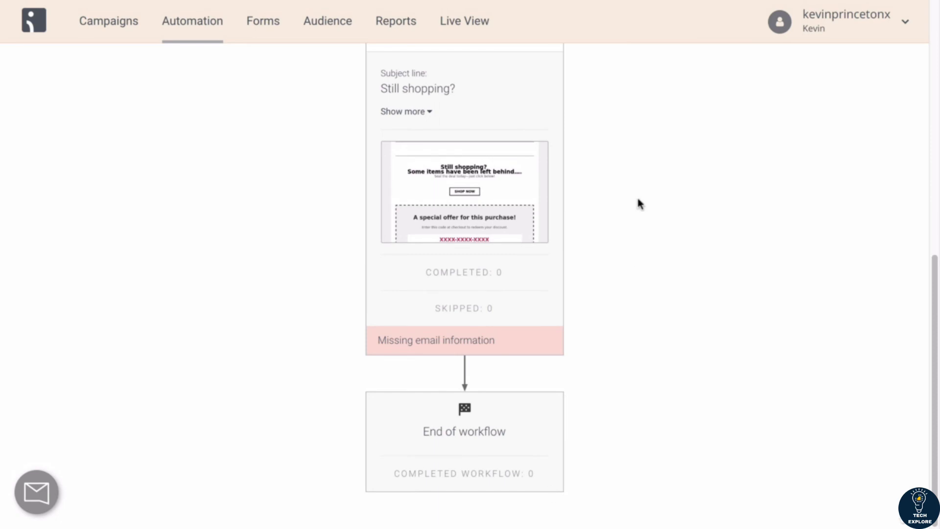
scroll(637, 203, "up", 10)
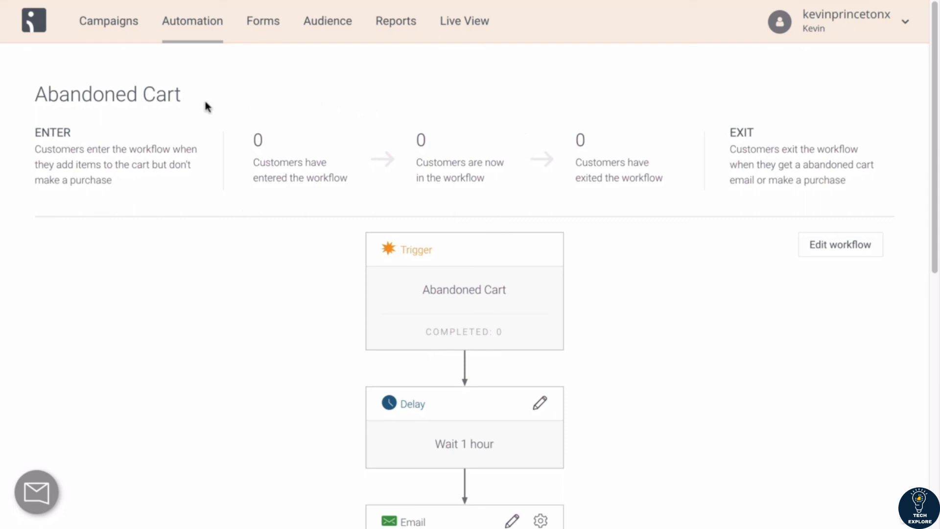
scroll(233, 204, "down", 1)
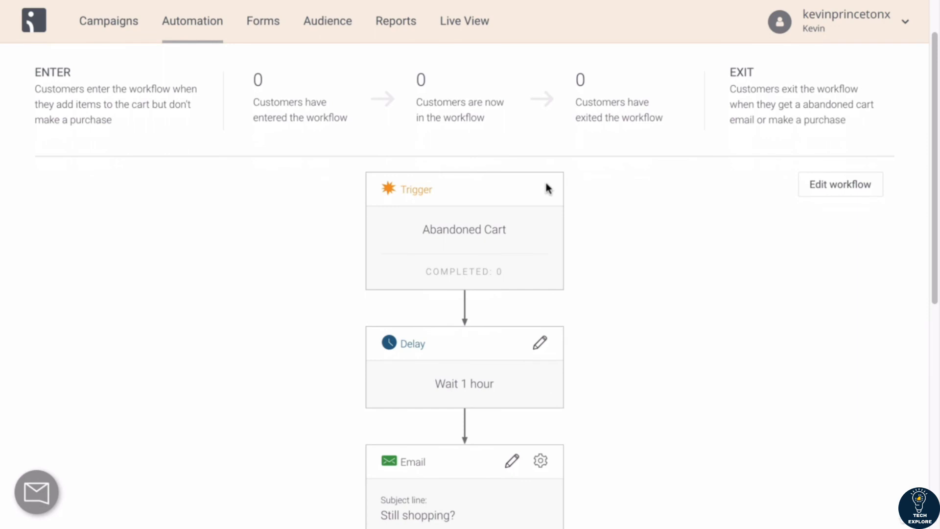
scroll(545, 182, "down", 2)
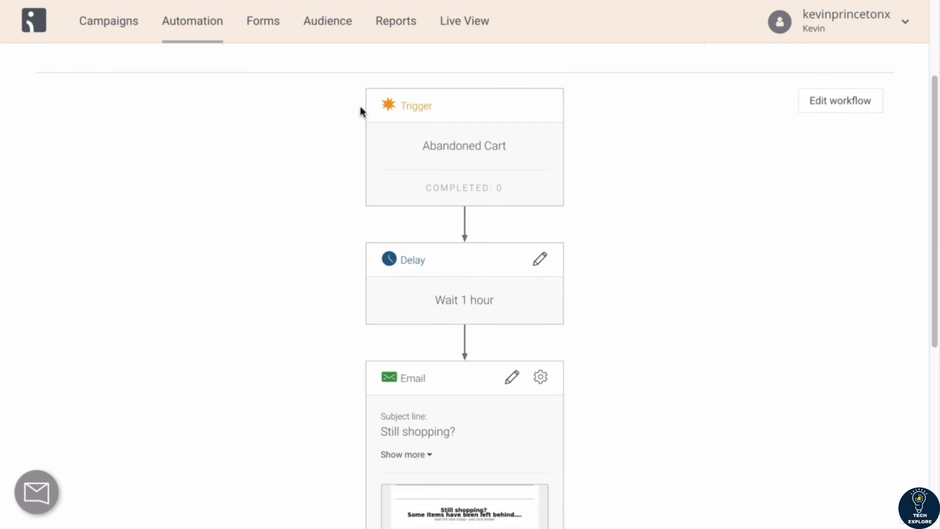
scroll(361, 111, "up", 3)
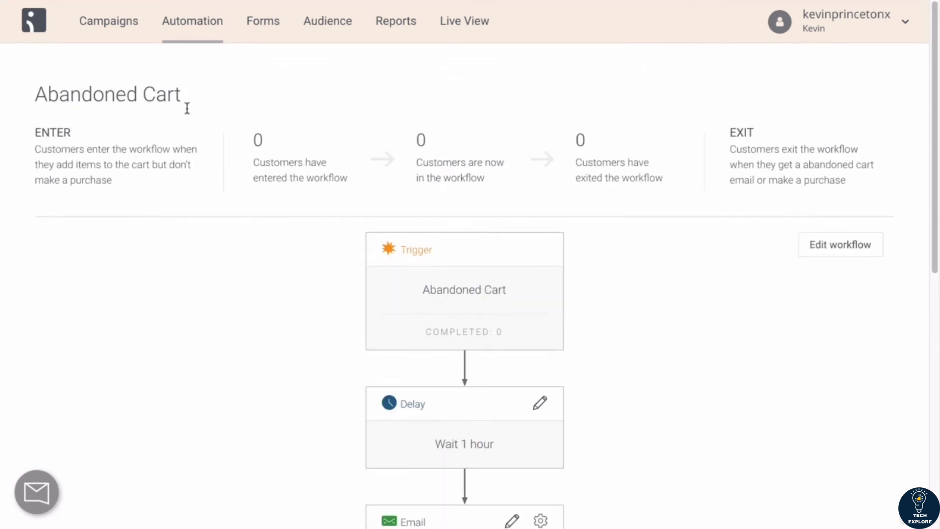
scroll(442, 251, "down", 1)
scroll(457, 283, "down", 3)
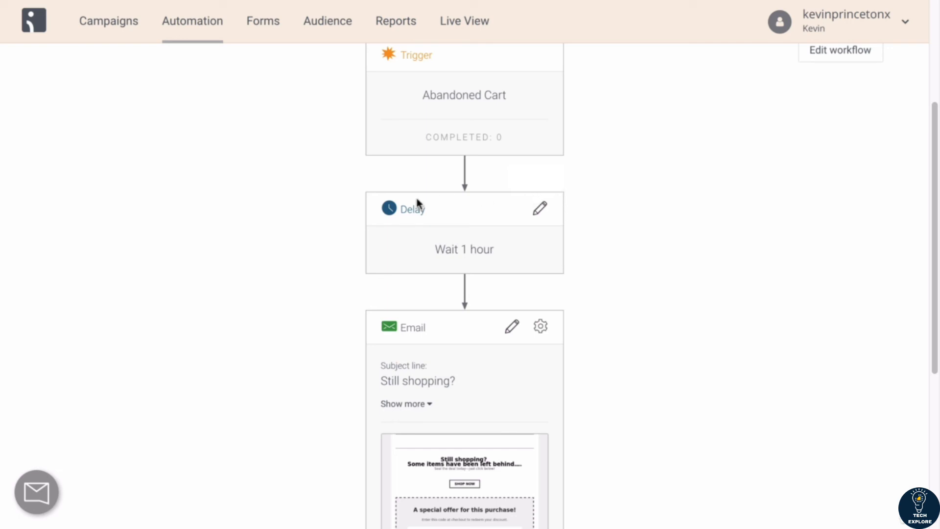
Step: Set the workflow delay to wait 30 minutes, choosing to complete current sequences under the old rules, and save
left_click(540, 209)
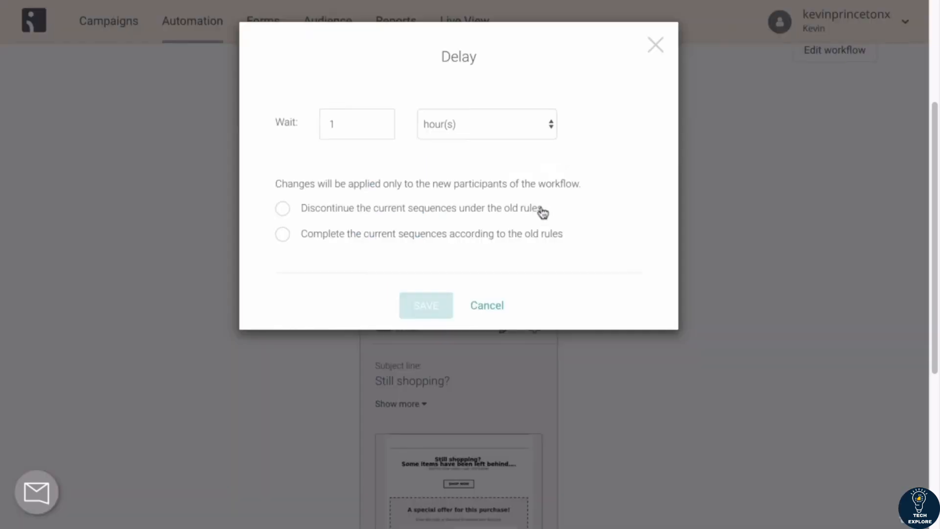
left_click(452, 131)
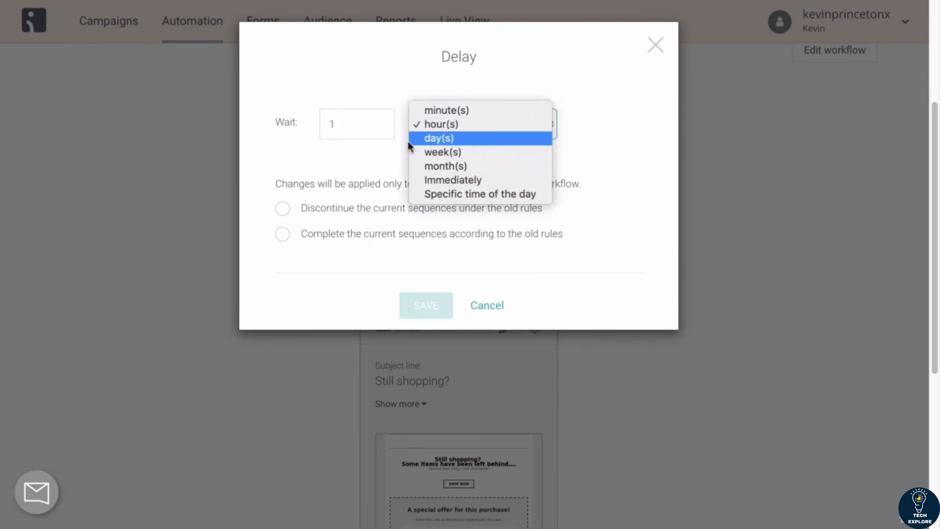
left_click(419, 112)
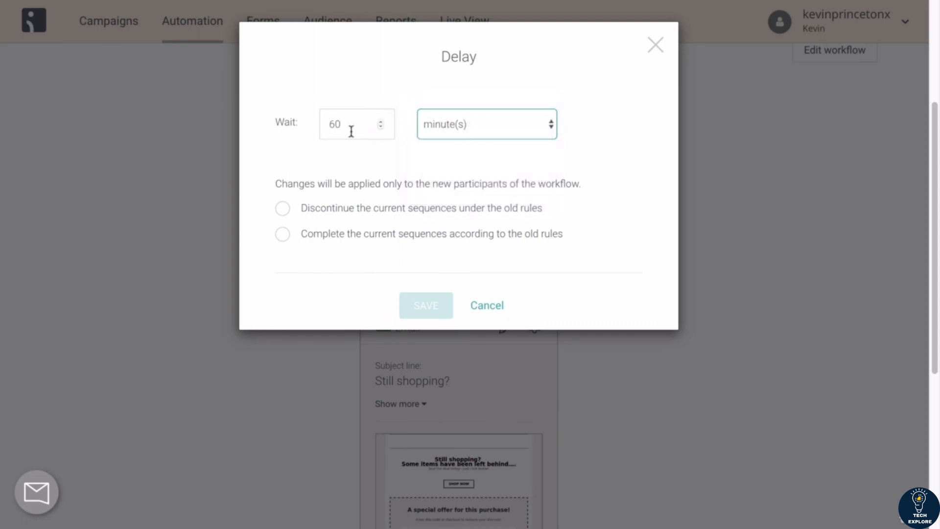
left_click_drag(348, 126, 317, 126)
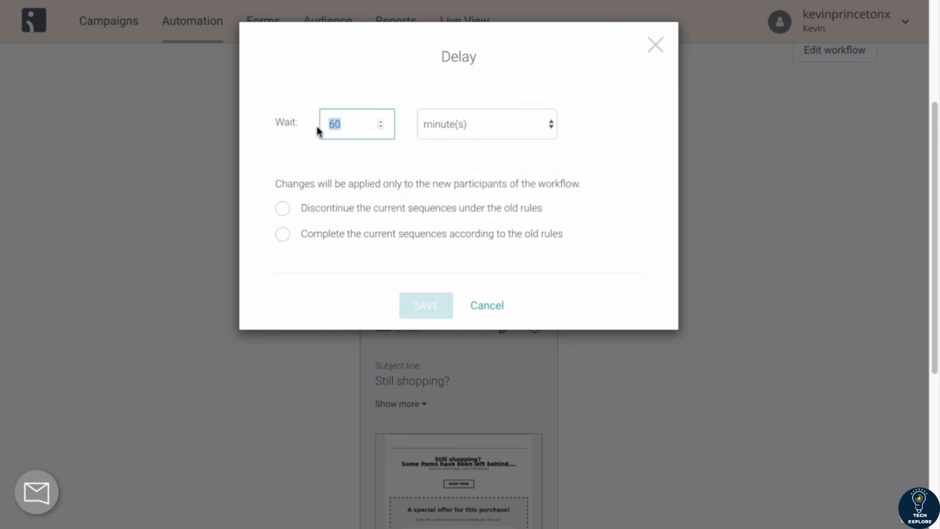
type("30")
left_click(275, 135)
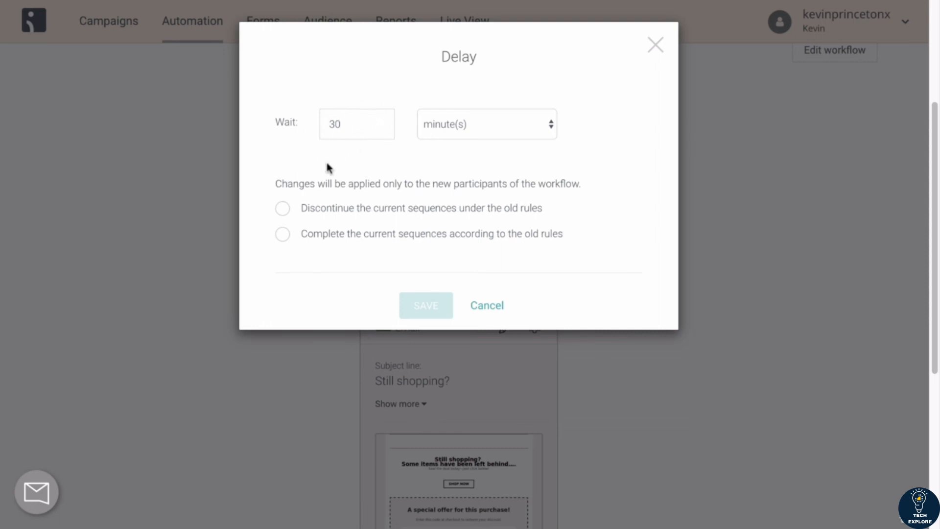
left_click(449, 133)
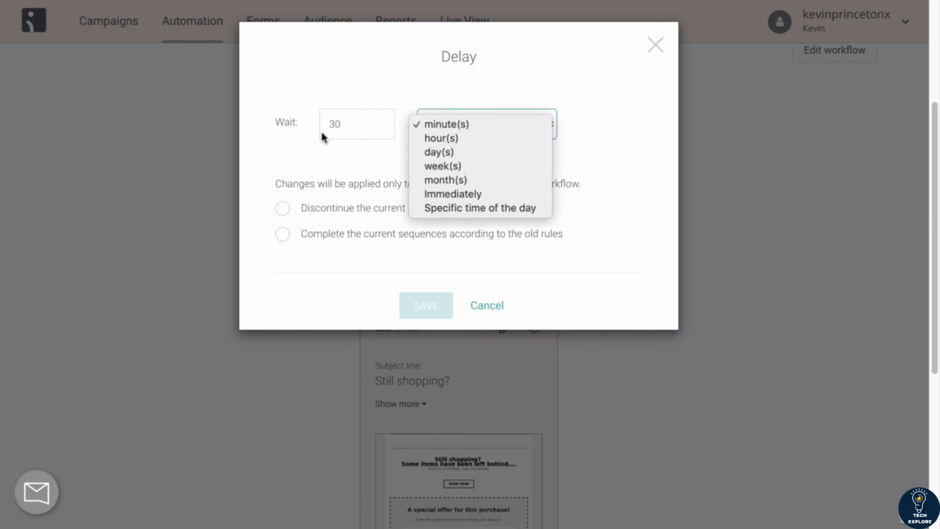
left_click(318, 161)
scroll(311, 154, "down", 1)
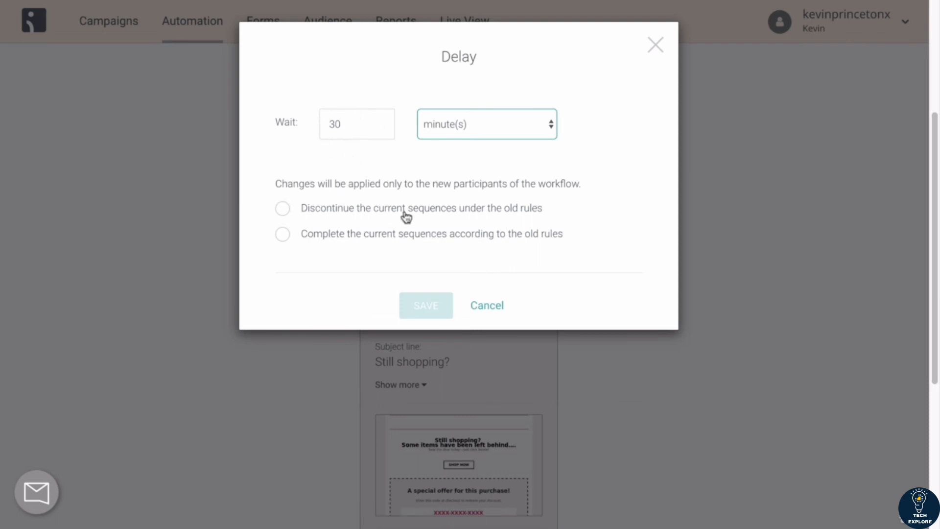
left_click(283, 235)
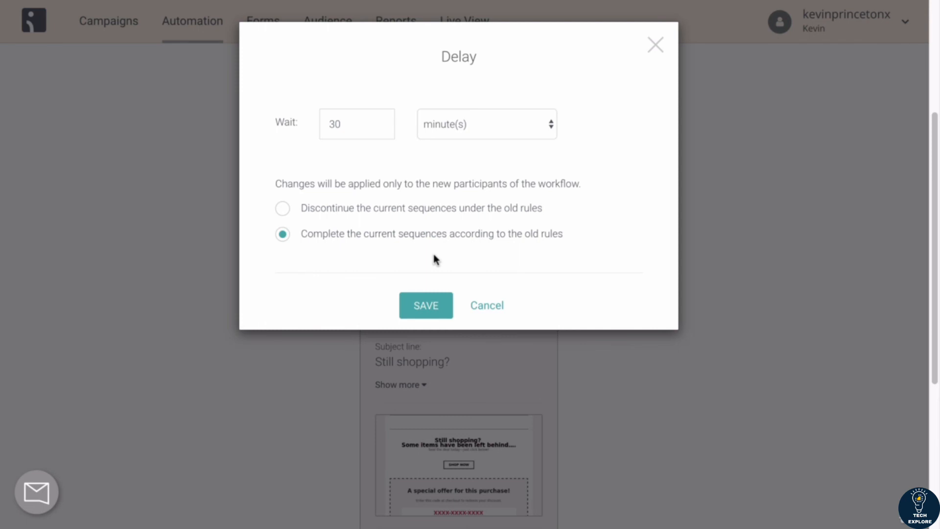
left_click(282, 210)
left_click(282, 235)
left_click(282, 209)
left_click(286, 238)
left_click(430, 306)
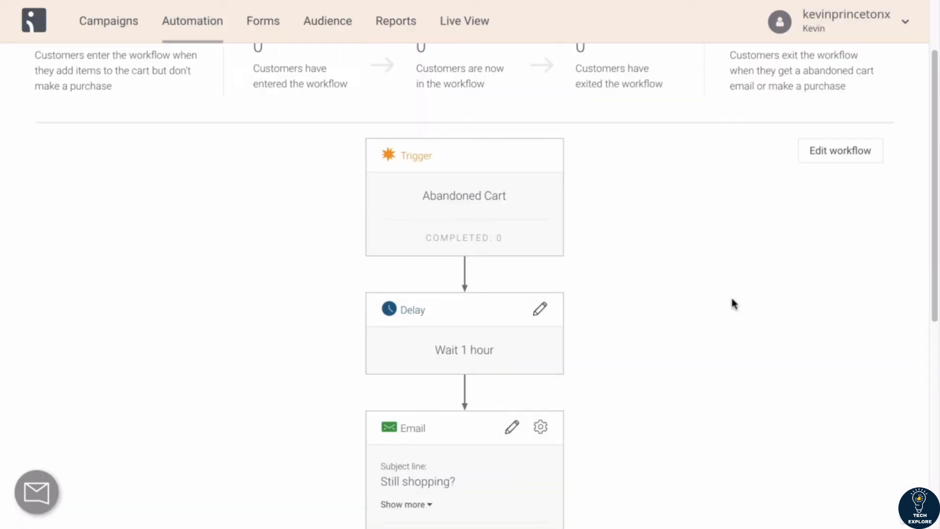
Step: Open the abandoned cart email's content for editing
scroll(732, 303, "up", 1)
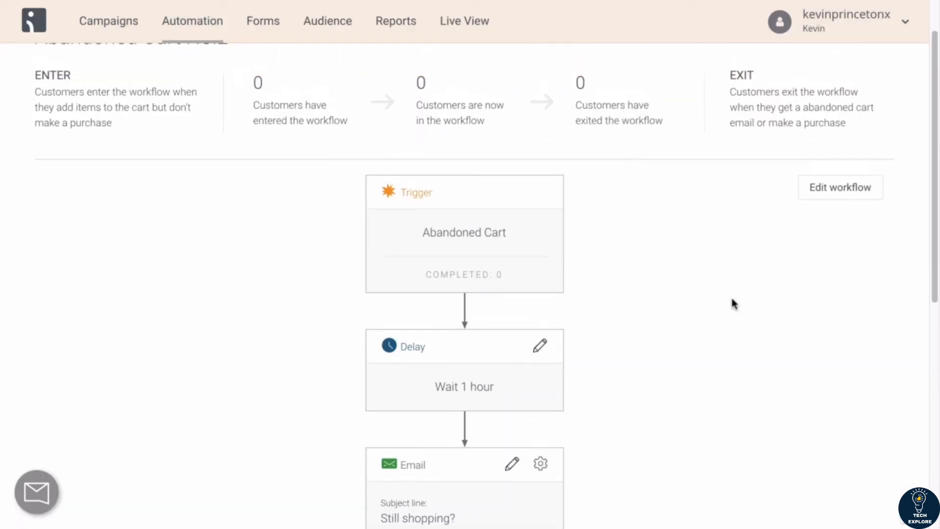
scroll(733, 303, "down", 7)
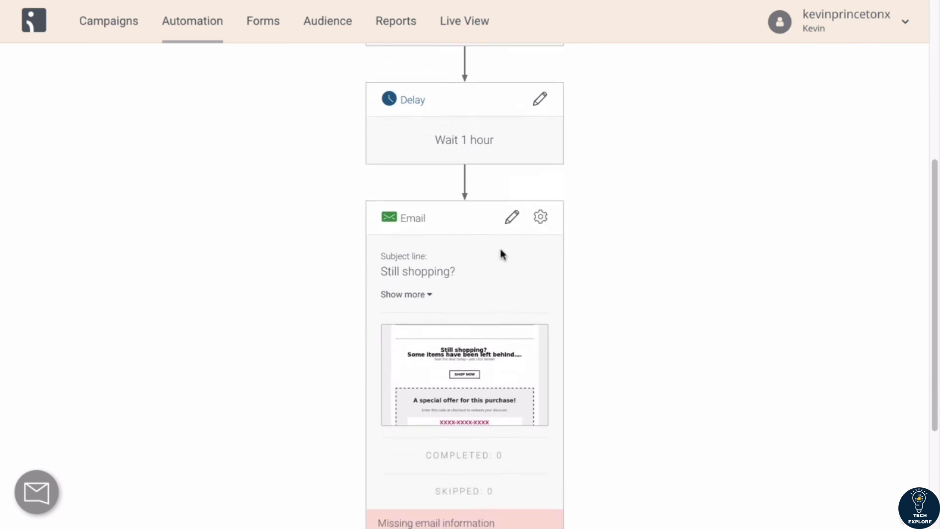
scroll(499, 249, "down", 1)
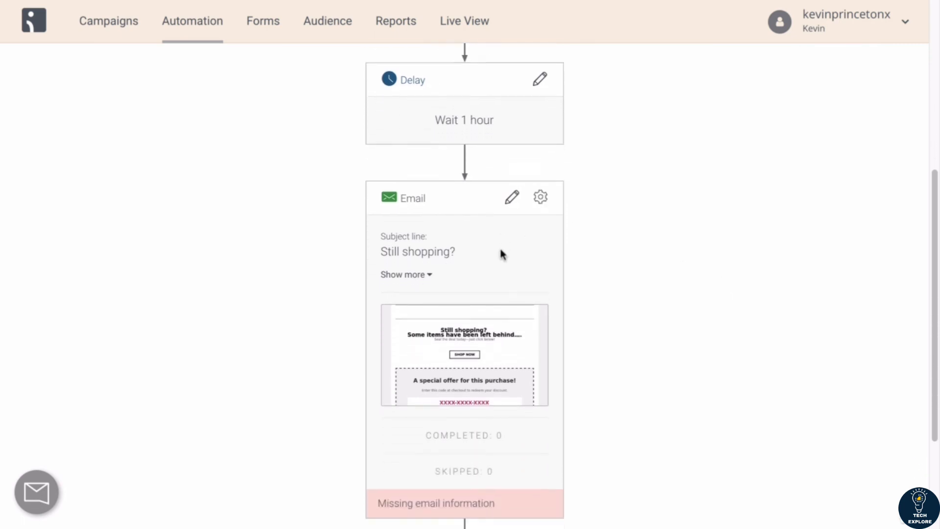
left_click(510, 187)
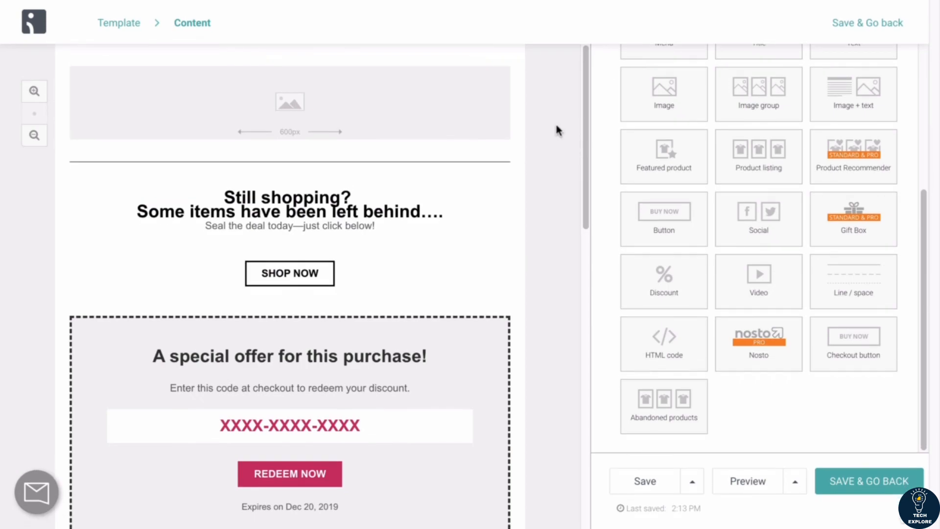
Step: Examine the email's design themes, available content blocks and its text, button and discount sections
scroll(650, 138, "up", 5)
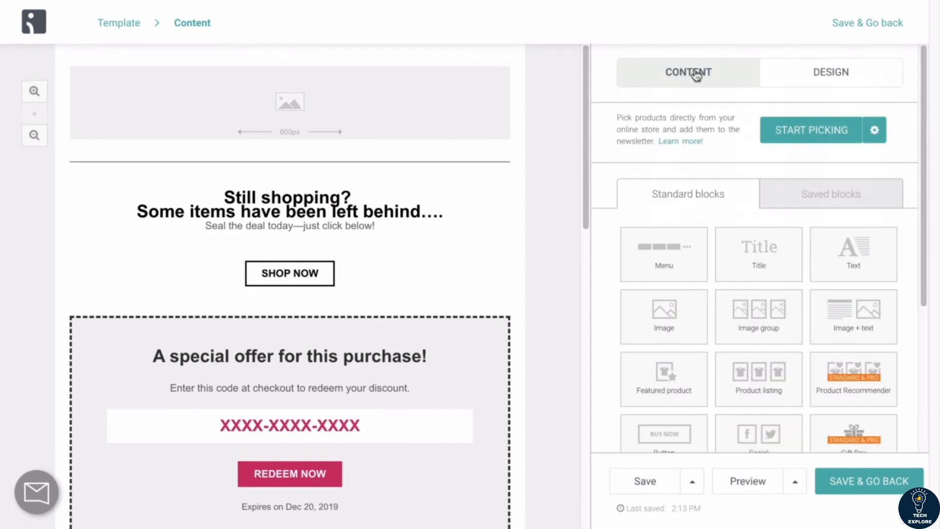
left_click(812, 79)
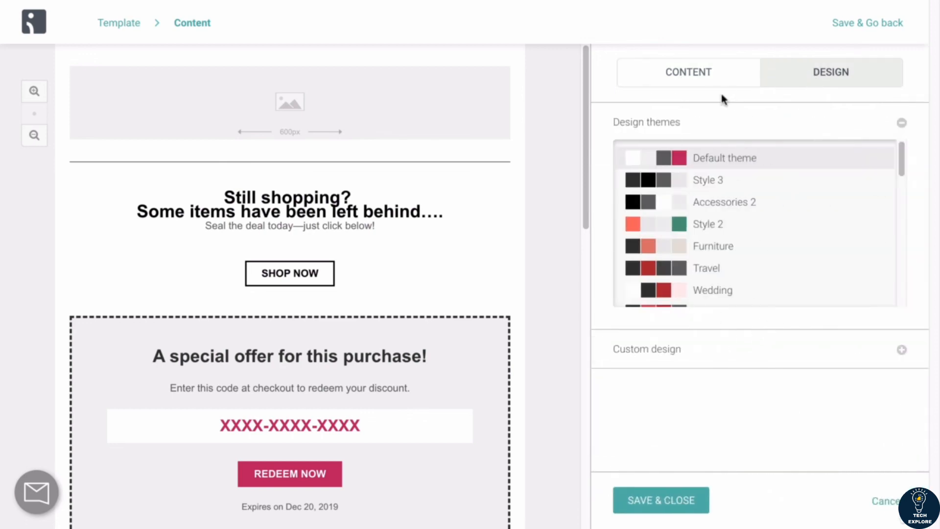
left_click(684, 72)
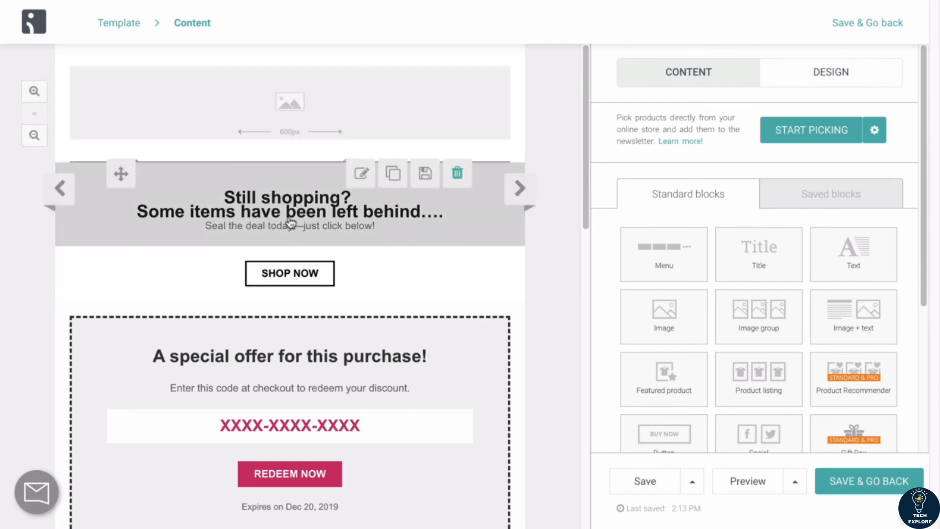
scroll(284, 276, "down", 5)
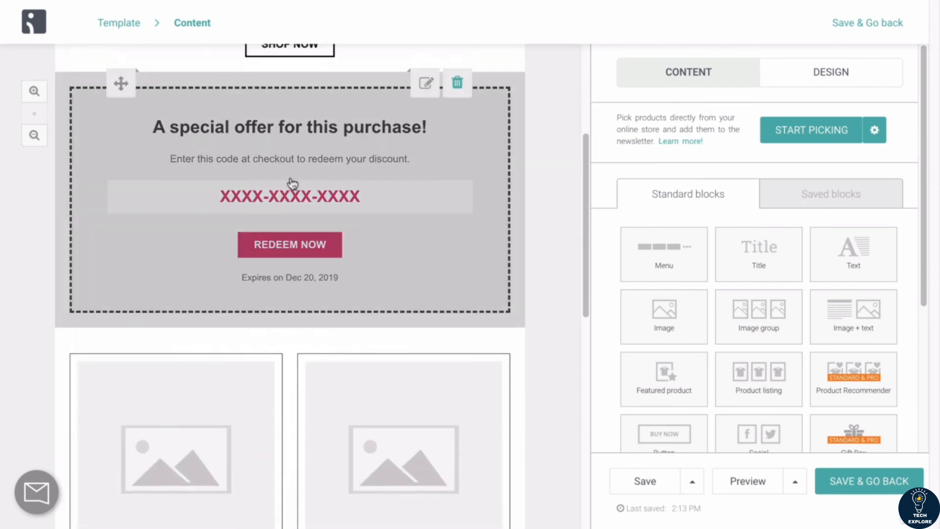
scroll(359, 214, "up", 2)
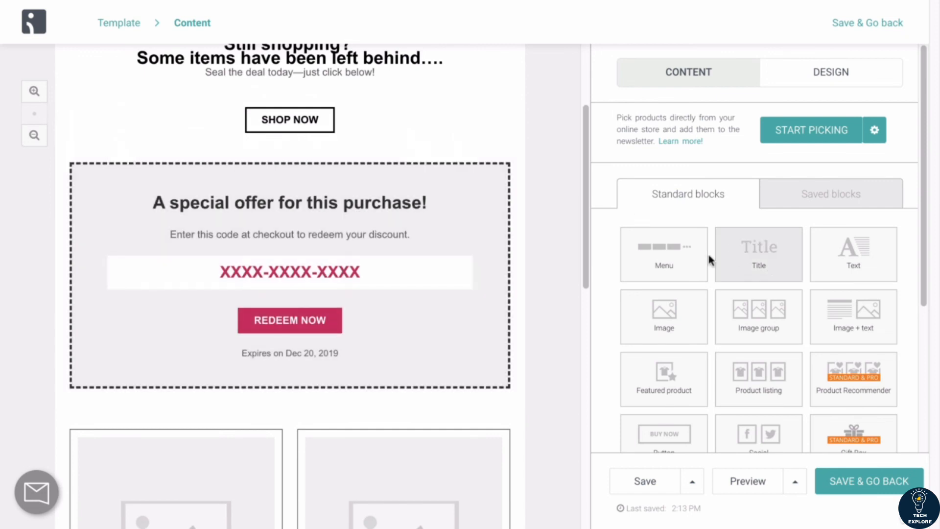
left_click_drag(624, 248, 700, 244)
scroll(411, 191, "up", 4)
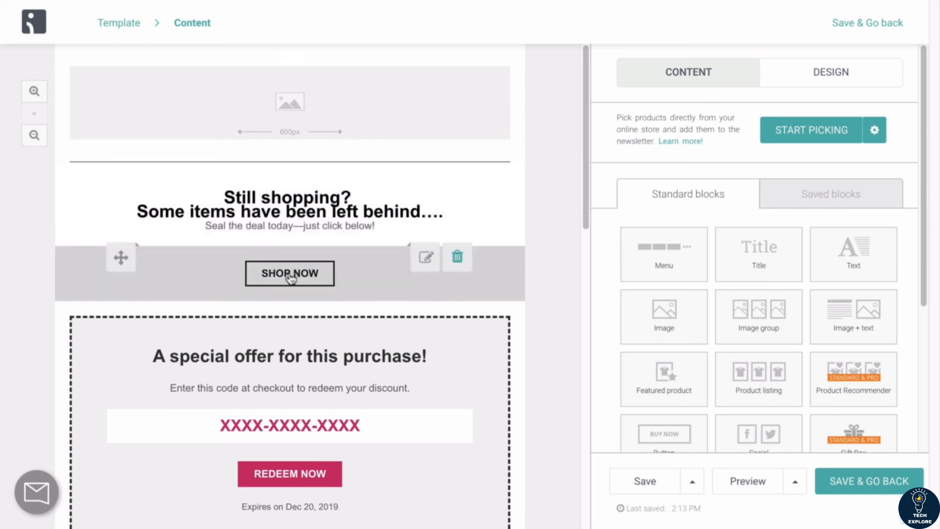
scroll(291, 277, "down", 3)
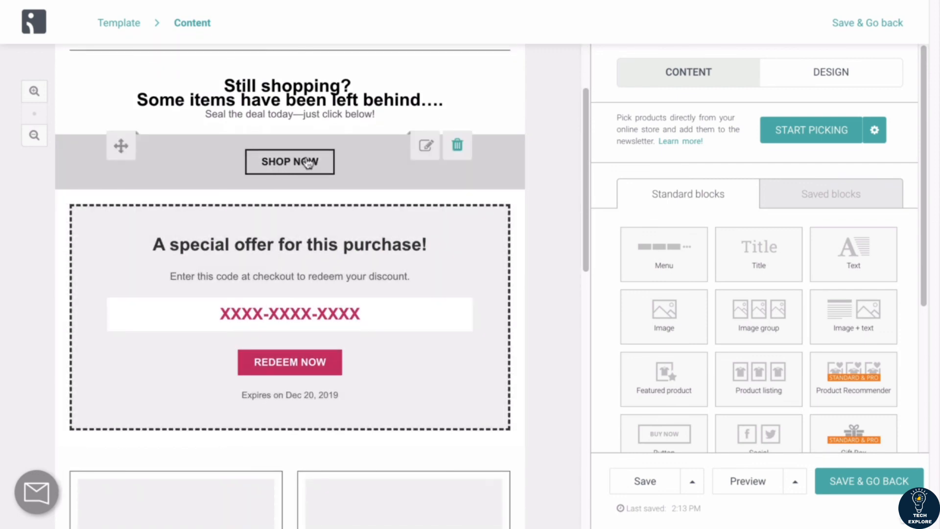
scroll(320, 159, "down", 2)
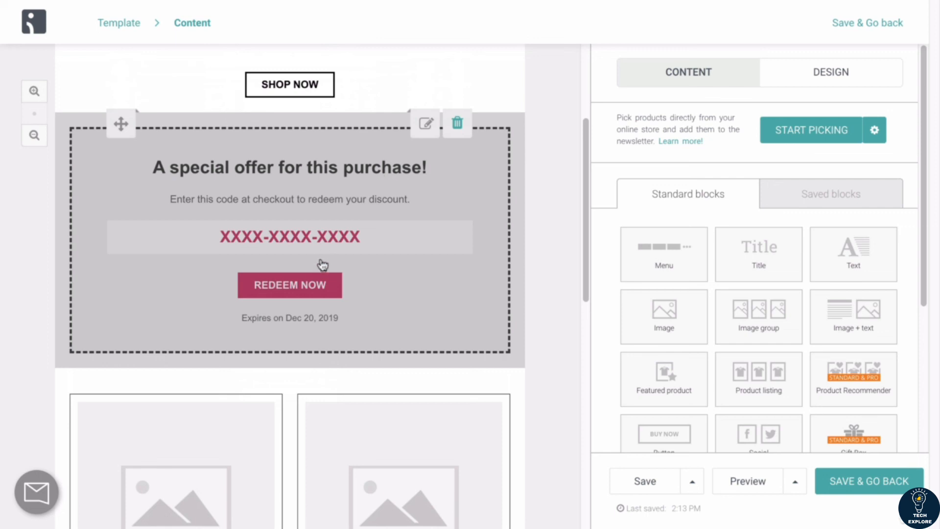
scroll(342, 235, "down", 1)
scroll(287, 195, "up", 1)
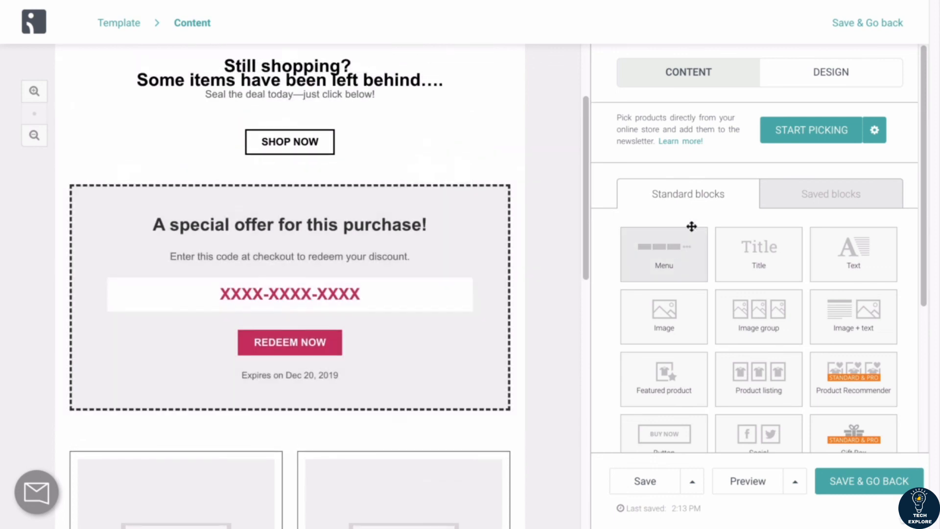
Step: Set the discount block's title to USE THIS 30% DISCOUNT CODE NOW!
left_click(346, 265)
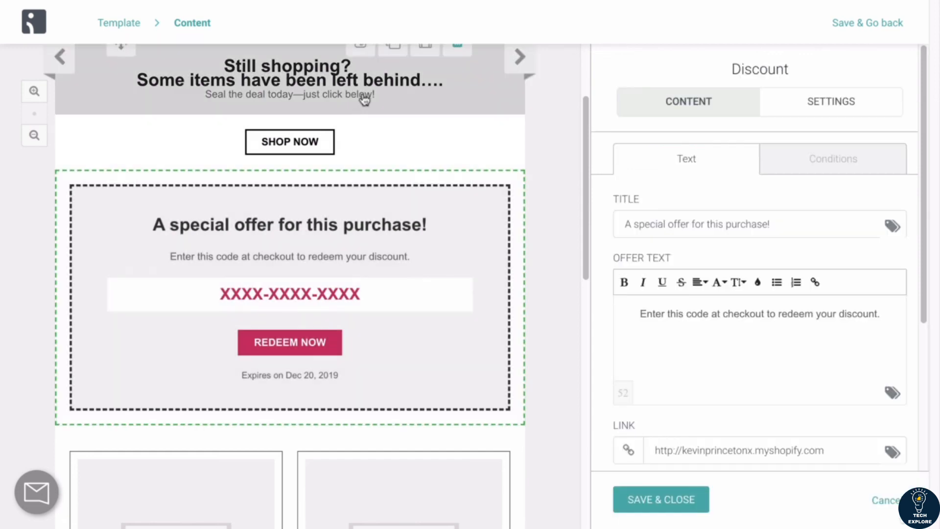
left_click(361, 98)
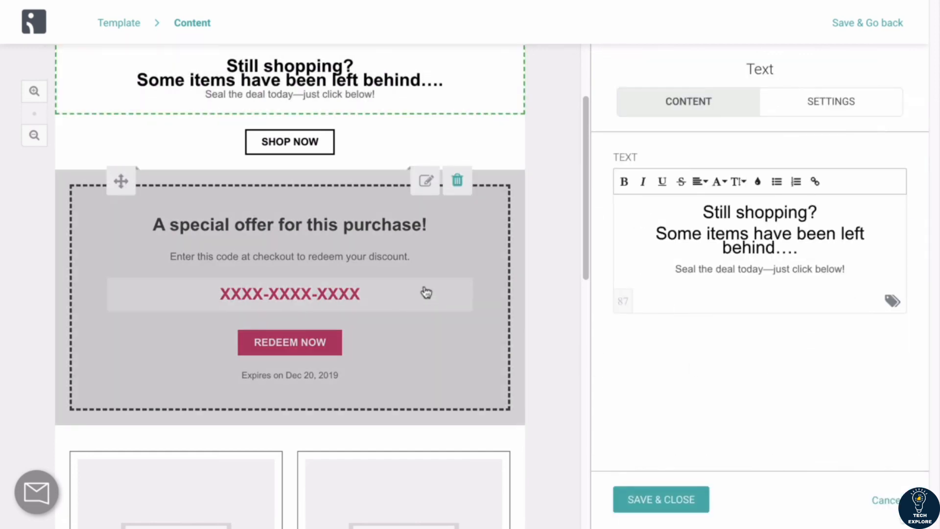
left_click(412, 263)
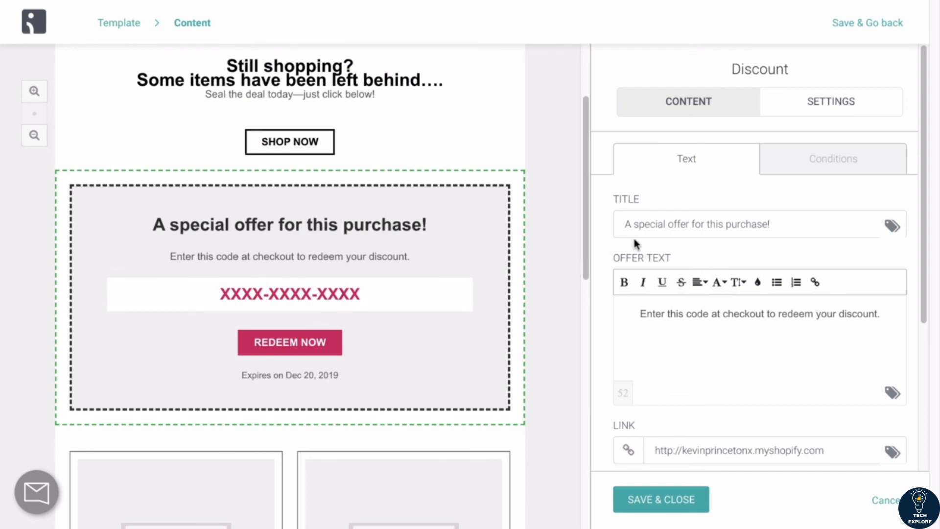
left_click_drag(782, 223, 605, 211)
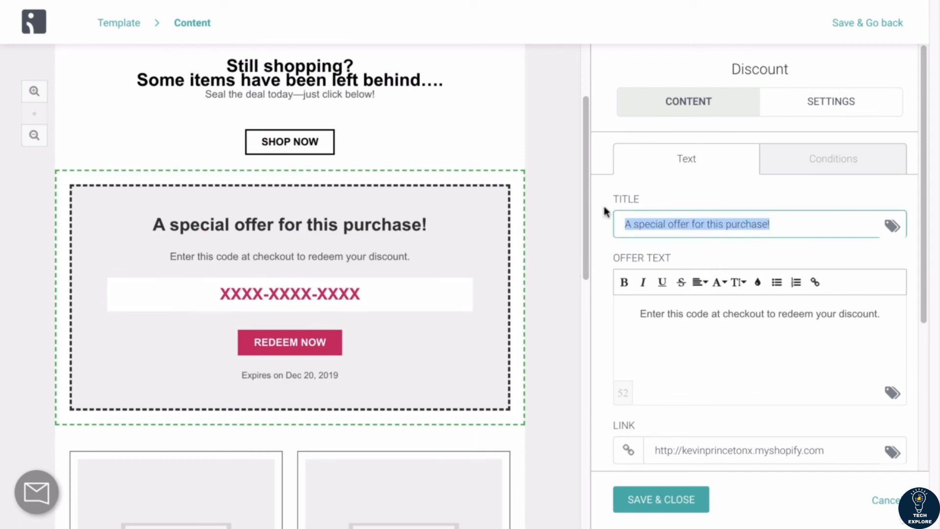
type("USE TH")
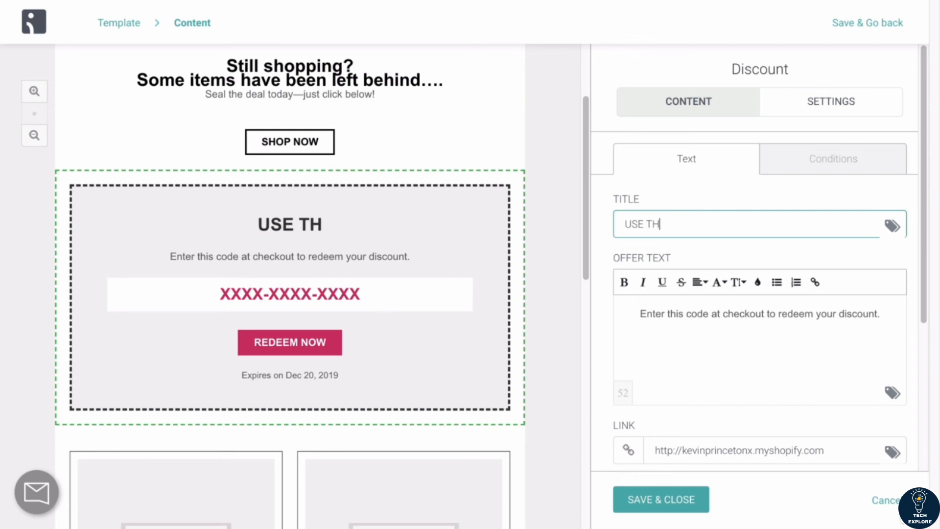
type("IS 30% DISCOU")
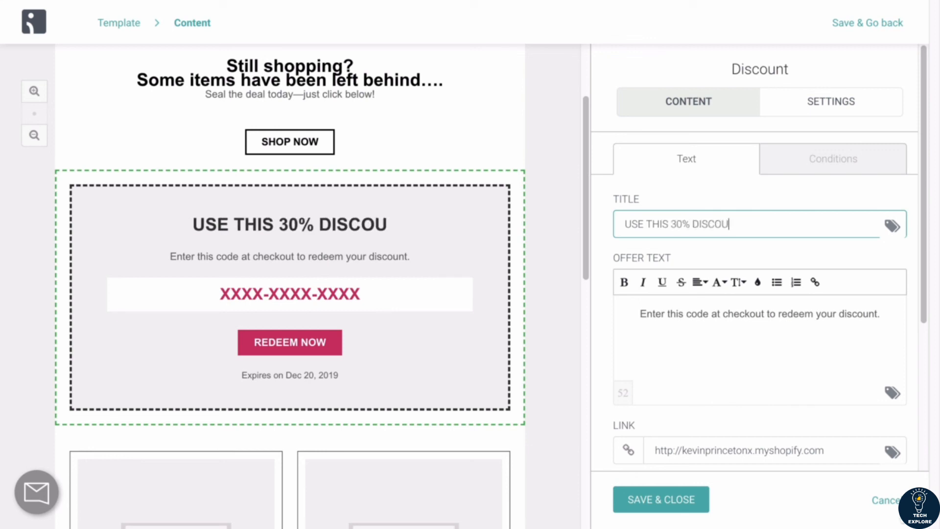
type("NT CODE NOW!")
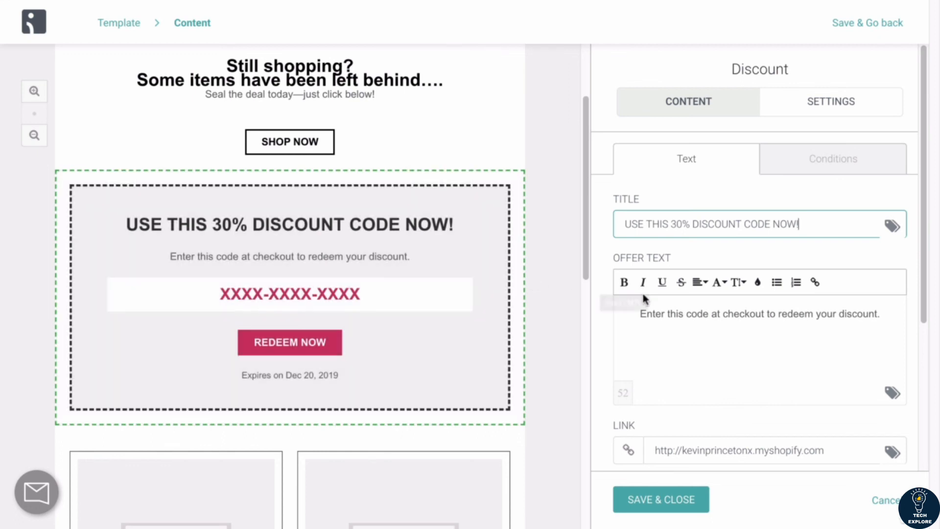
Step: Review the discount block's offer text, link, Shopify discount link option and button text fields
scroll(642, 294, "down", 3)
left_click(640, 239)
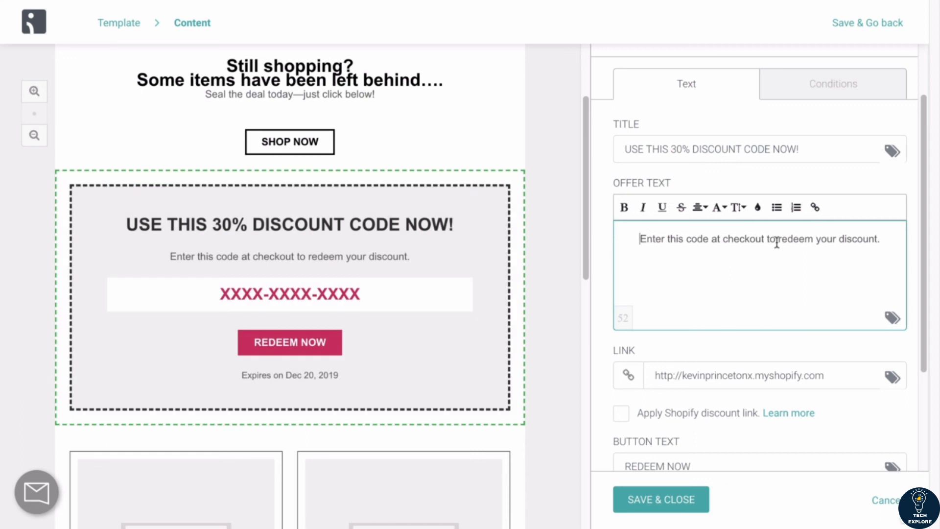
scroll(866, 244, "down", 1)
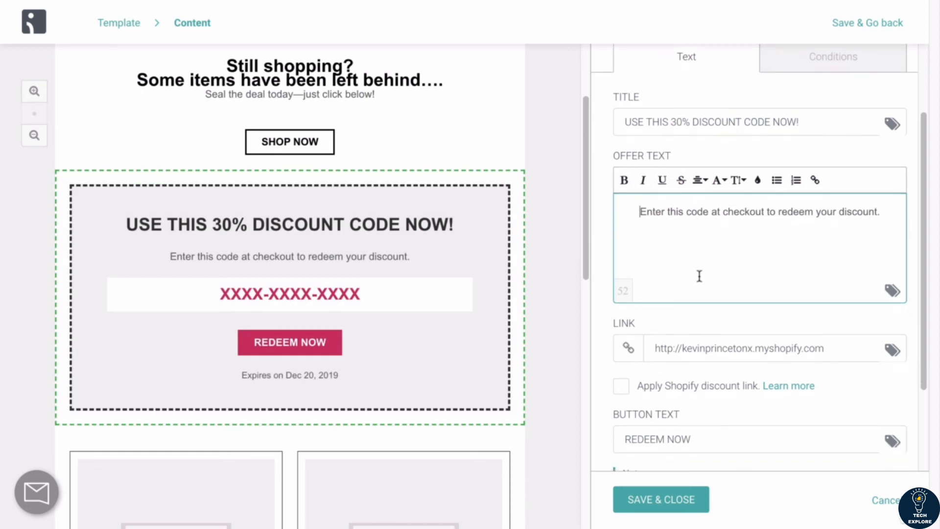
scroll(698, 275, "down", 3)
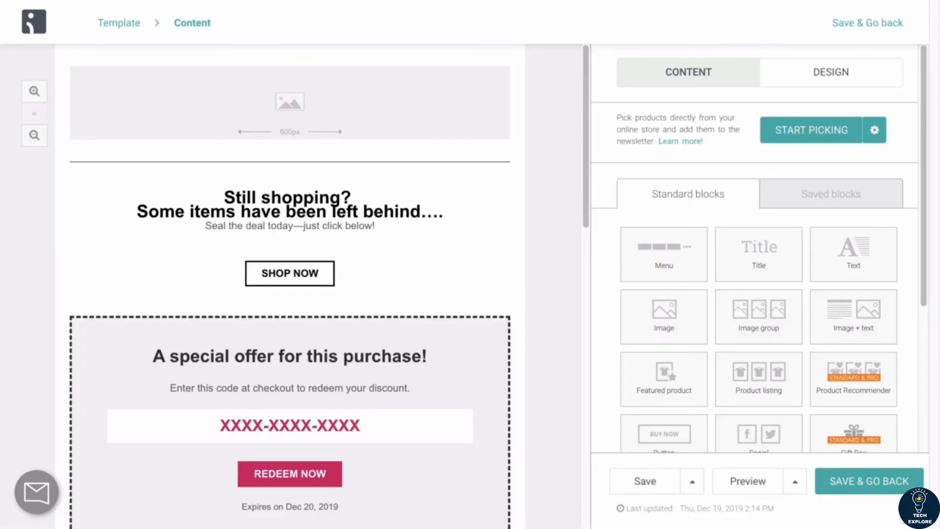
scroll(419, 289, "down", 3)
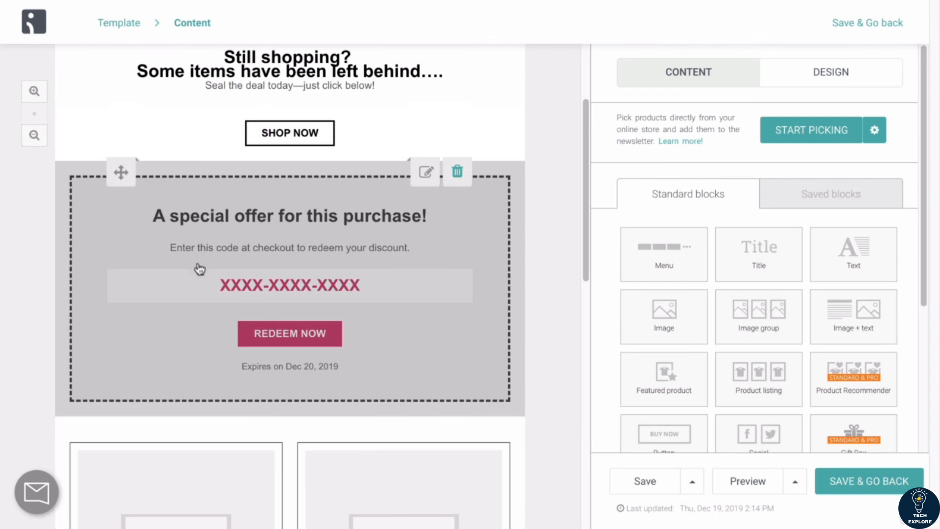
scroll(336, 274, "up", 2)
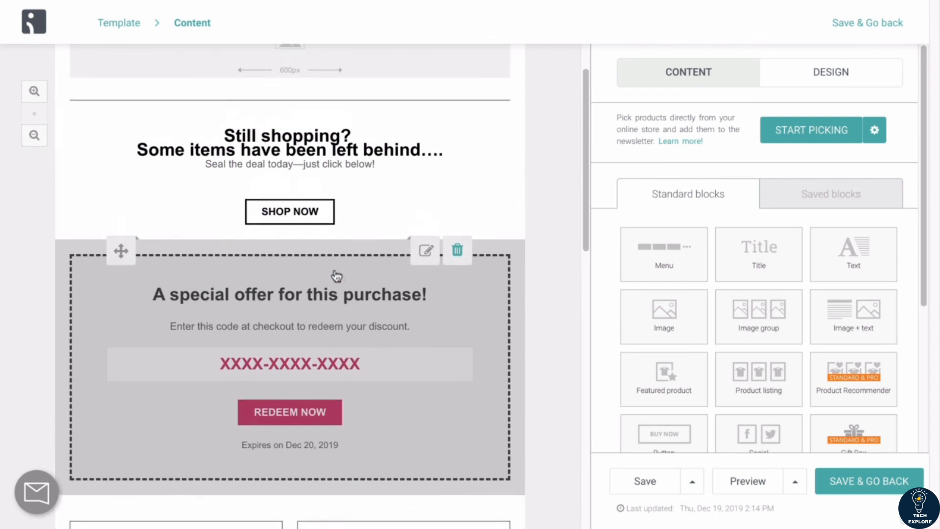
scroll(336, 274, "up", 1)
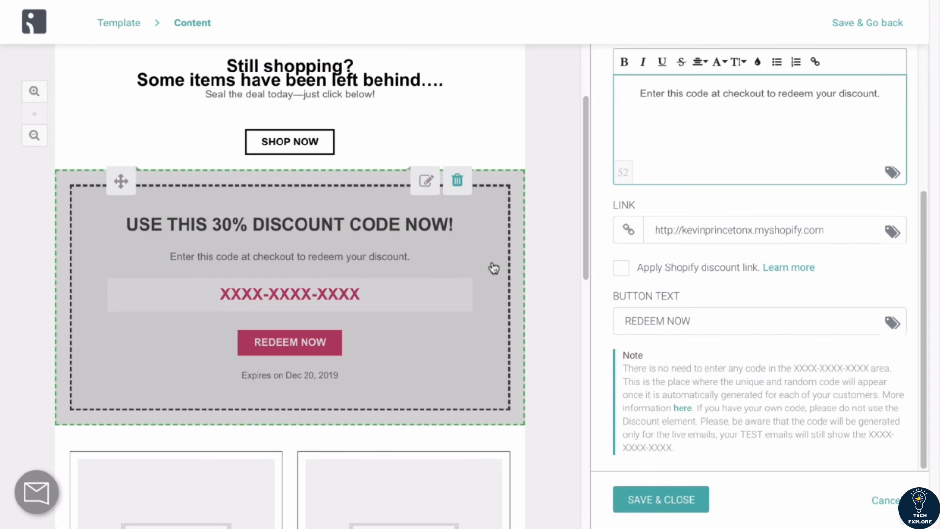
scroll(491, 267, "down", 1)
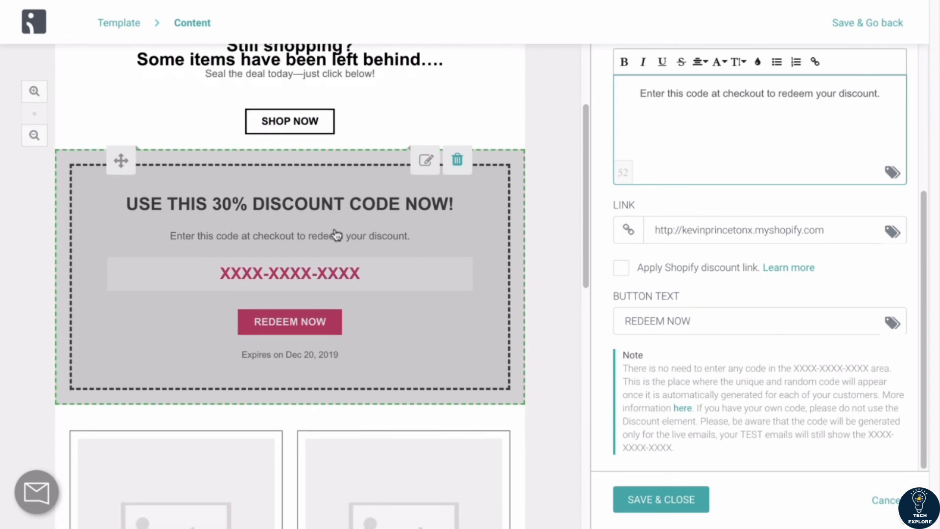
scroll(301, 342, "up", 1)
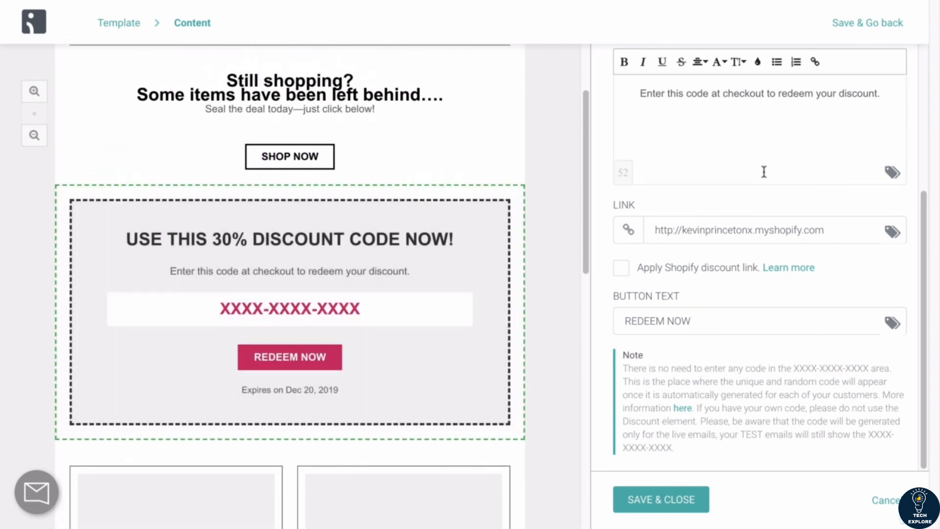
scroll(763, 172, "up", 5)
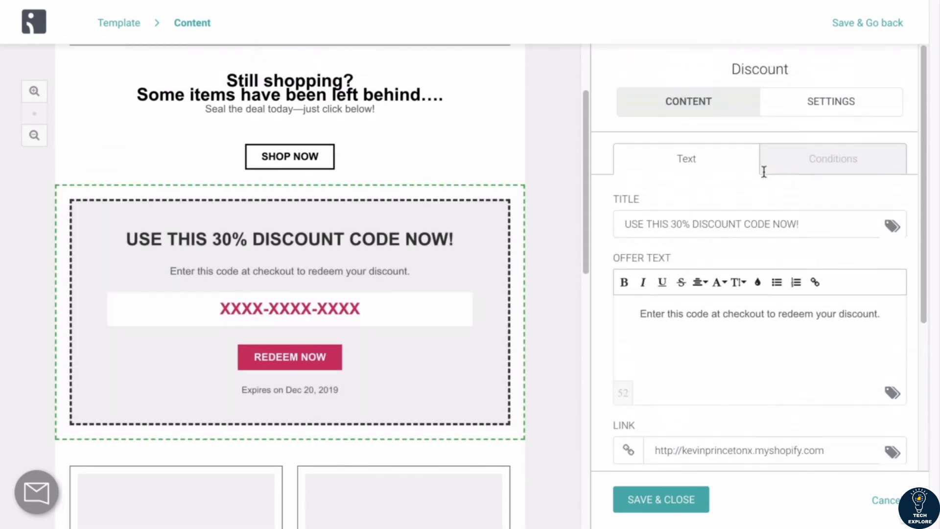
Step: Set the discount's percent off to 30 in its conditions
left_click(833, 160)
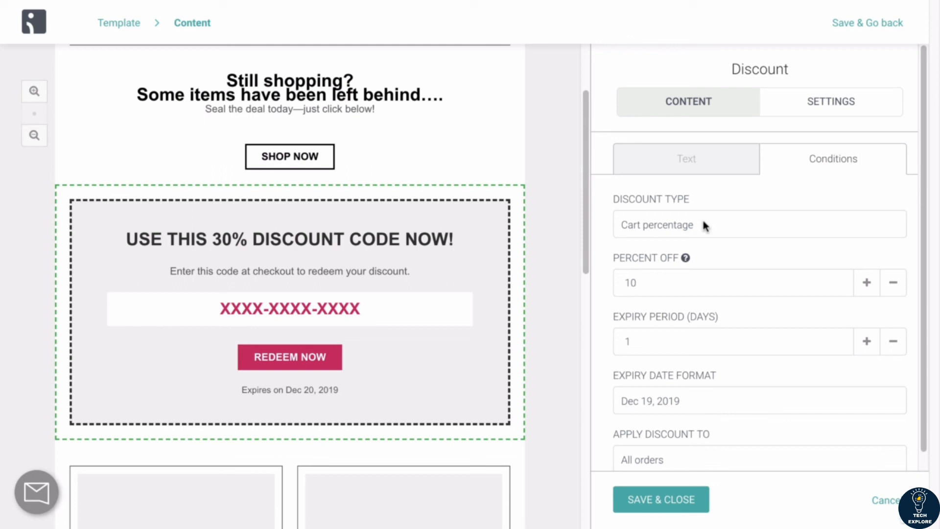
scroll(657, 233, "down", 1)
left_click_drag(657, 263, 591, 254)
type("30")
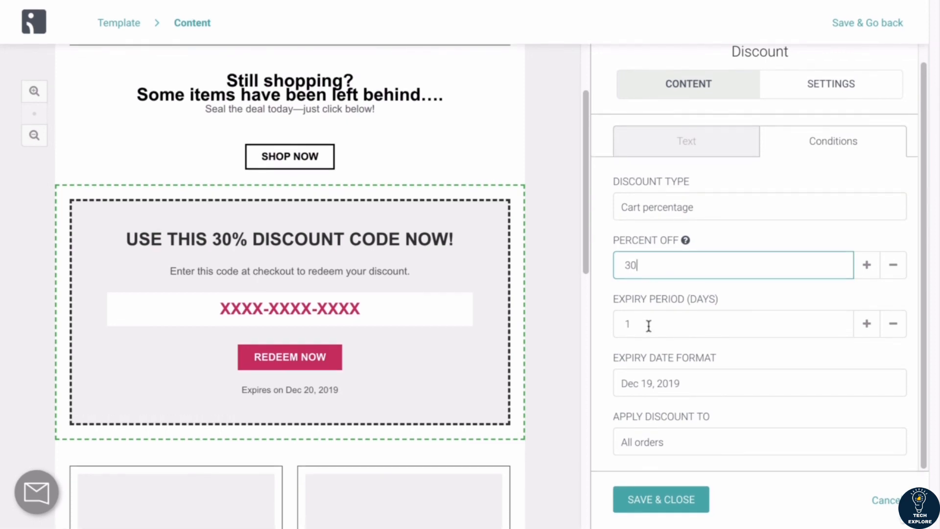
Step: Set the discount's expiry period to 5 days
mouse_move(274, 231)
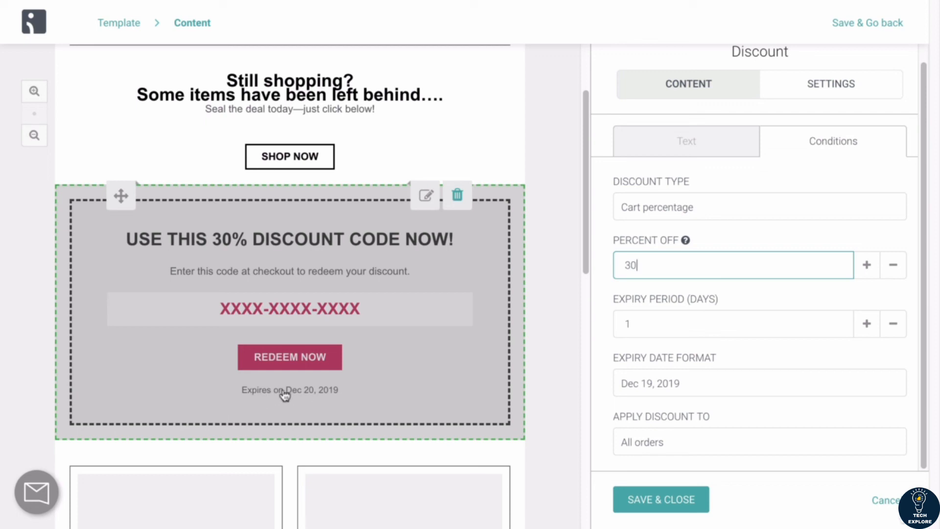
left_click_drag(640, 325, 586, 331)
type("7")
left_click(602, 311)
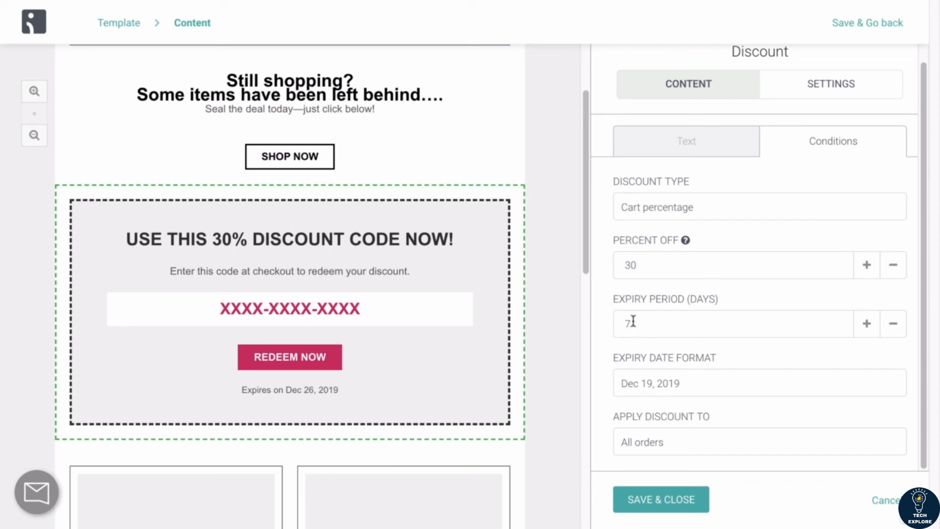
left_click_drag(637, 322, 611, 325)
type("3")
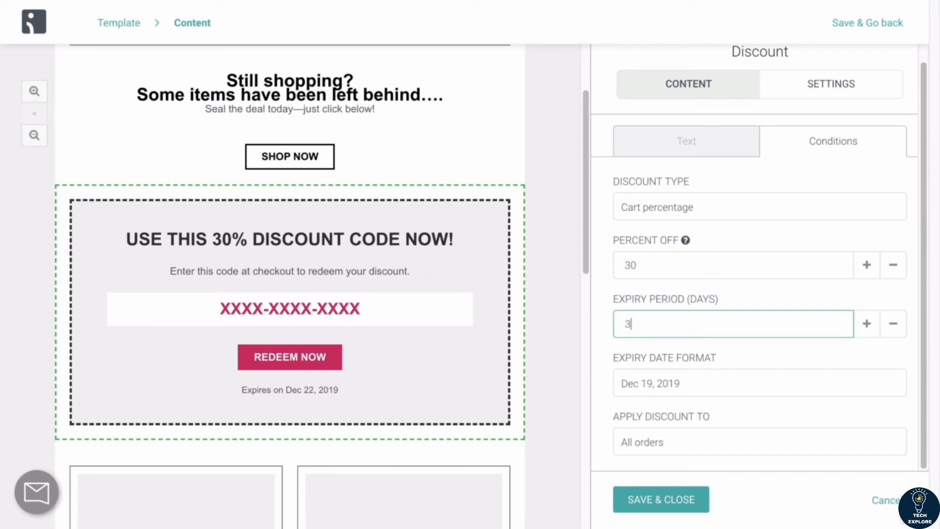
key("BackSpace")
type("0")
key("BackSpace")
type("5")
left_click(599, 316)
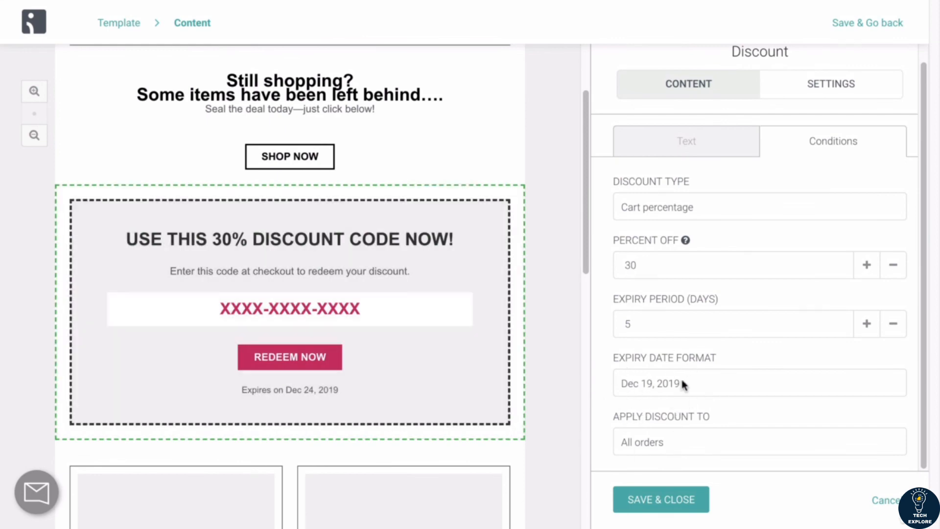
Step: Review the discount block's text settings and the product listing block below it in the email
left_click(685, 140)
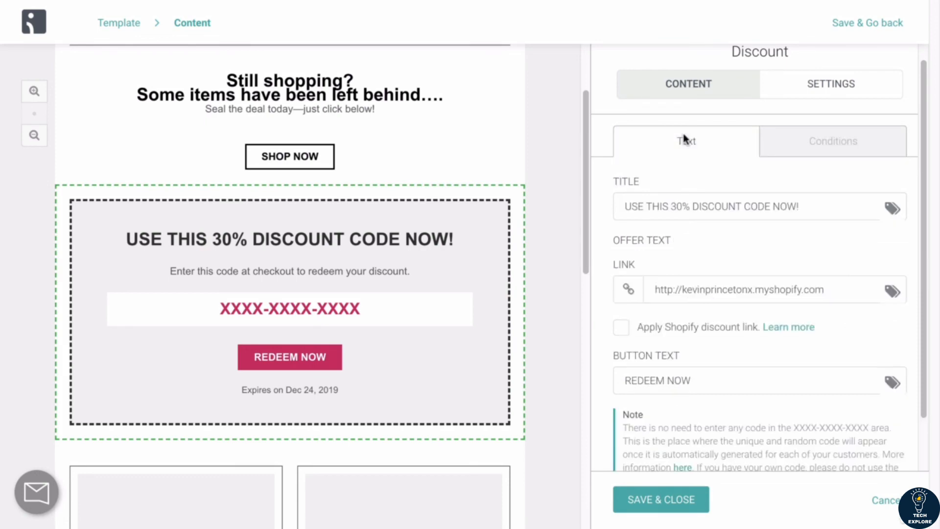
scroll(700, 279, "down", 4)
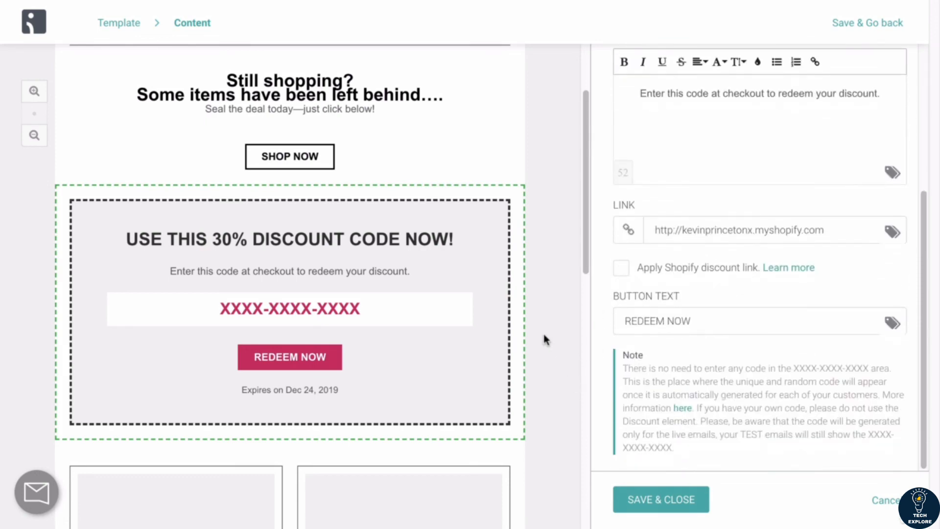
scroll(543, 334, "down", 7)
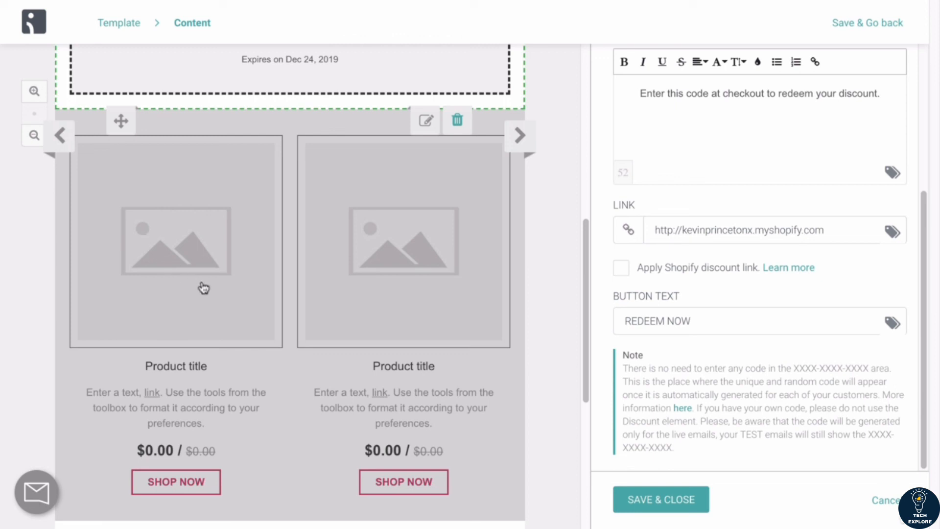
scroll(204, 287, "down", 1)
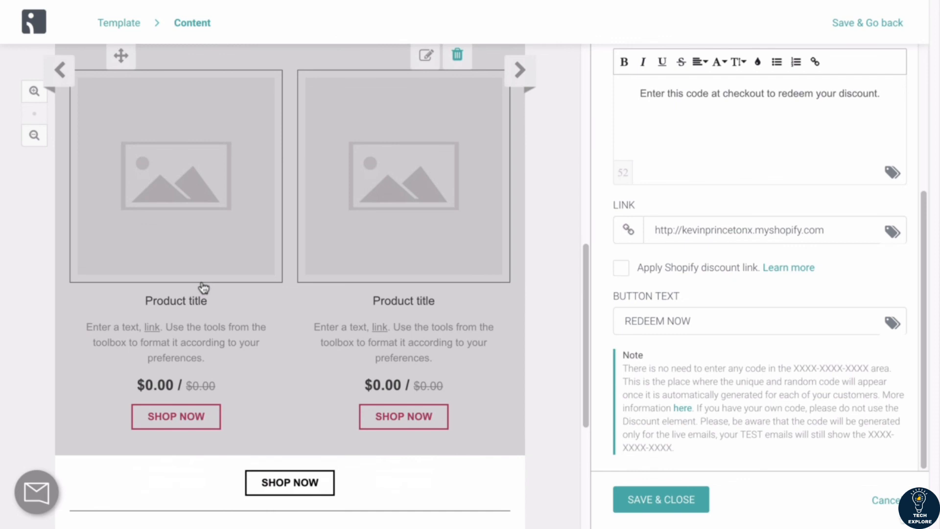
Step: Hide the product description in the abandoned products block of the email
scroll(204, 288, "up", 1)
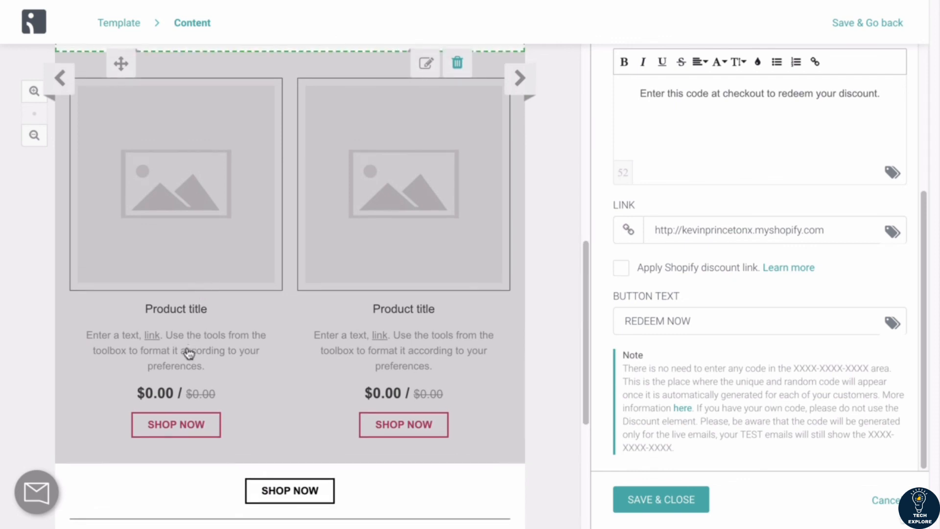
left_click(191, 276)
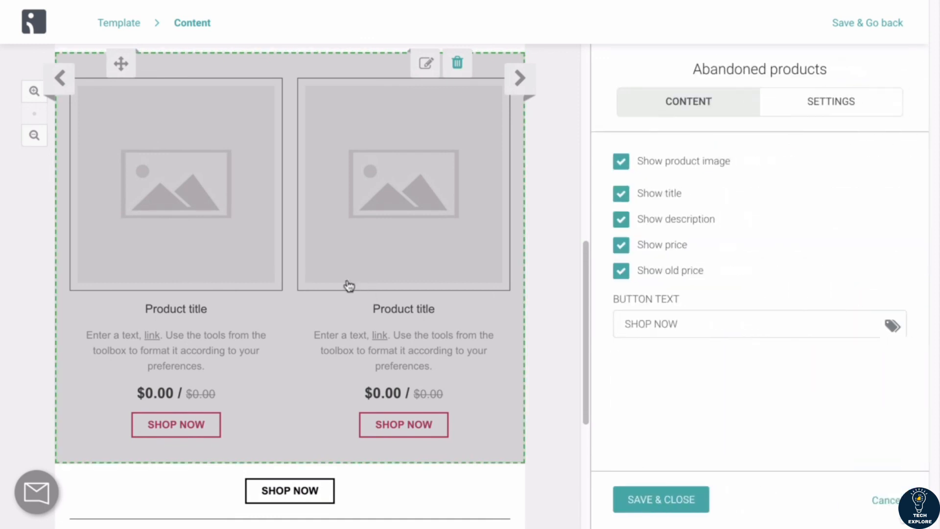
scroll(351, 271, "up", 1)
scroll(350, 271, "down", 1)
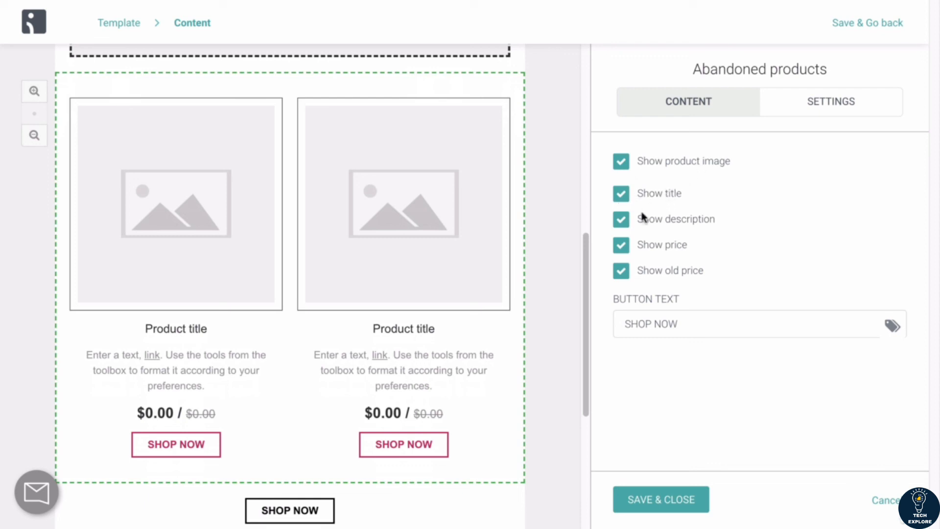
left_click(621, 220)
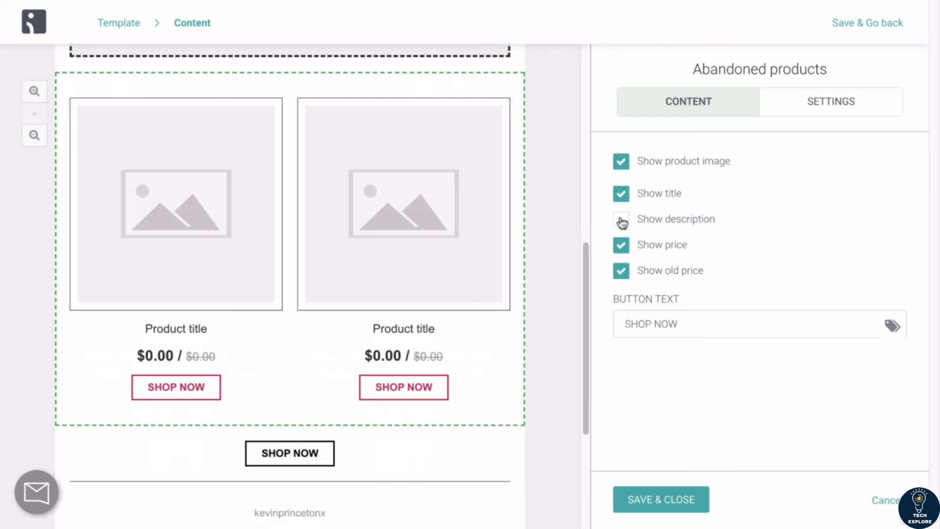
mouse_move(315, 163)
left_click(622, 275)
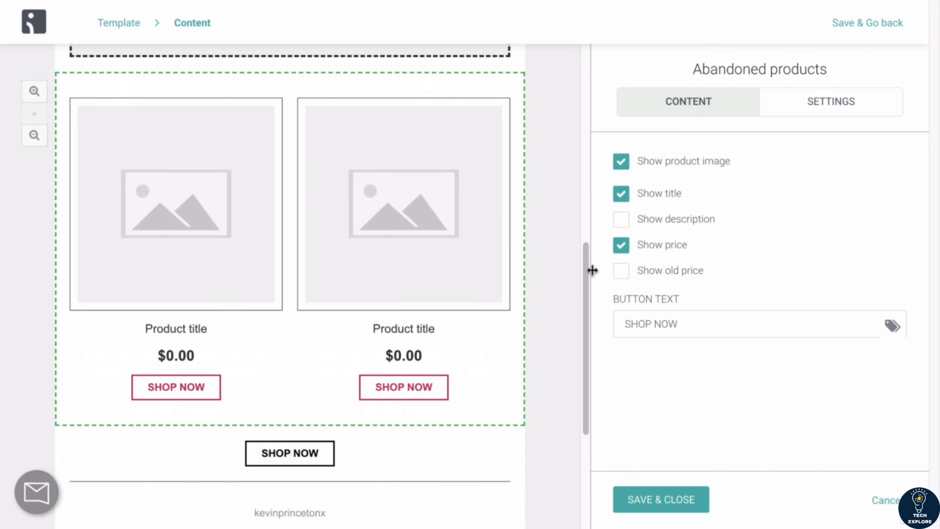
left_click(625, 279)
Step: Review the product block's layout settings and save the email content
mouse_move(501, 337)
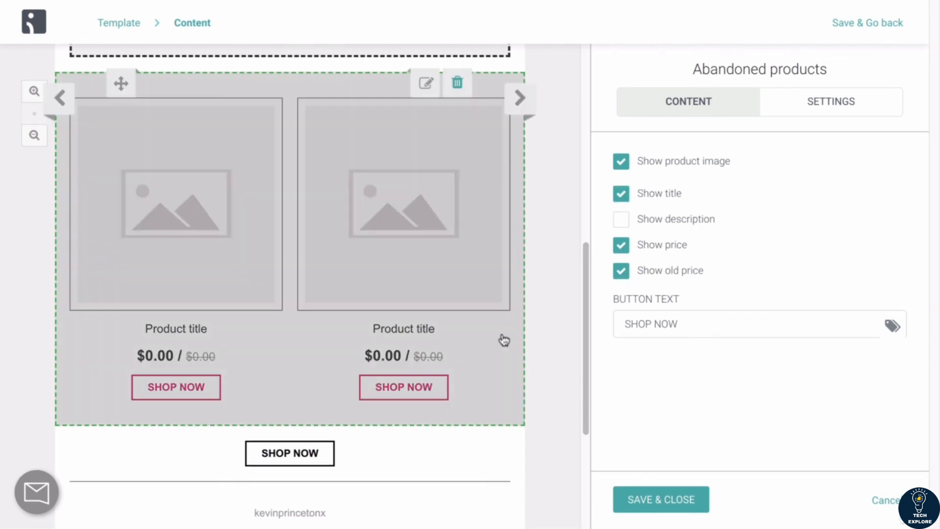
scroll(431, 348, "up", 5)
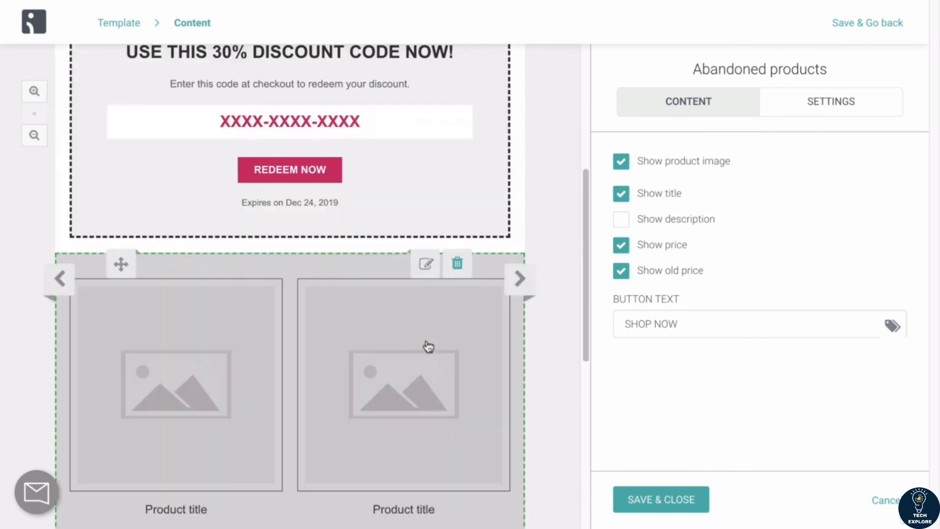
scroll(269, 250, "down", 5)
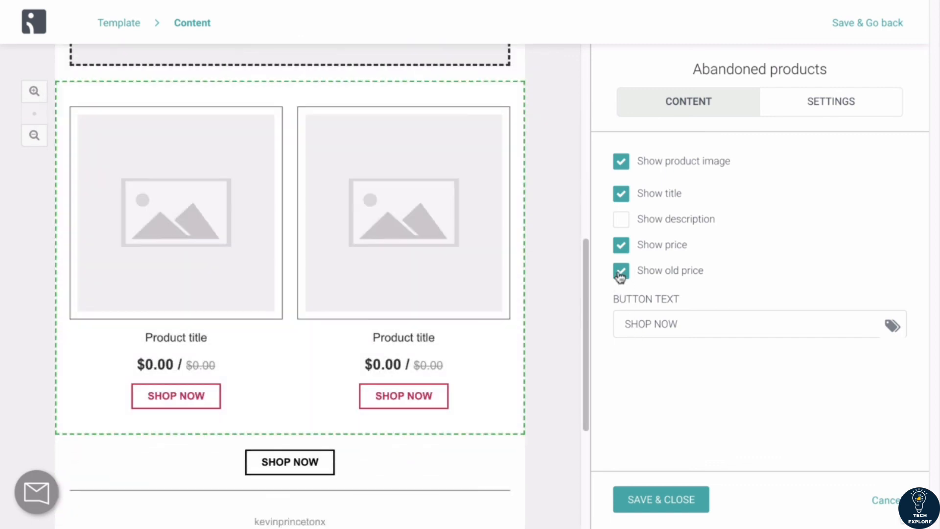
left_click(622, 271)
left_click(621, 270)
left_click(796, 103)
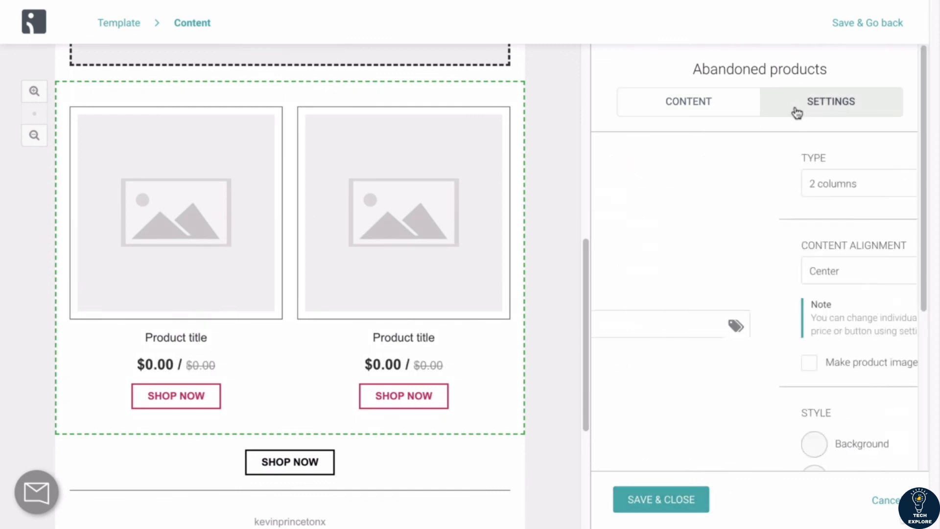
scroll(722, 256, "down", 5)
scroll(724, 259, "up", 5)
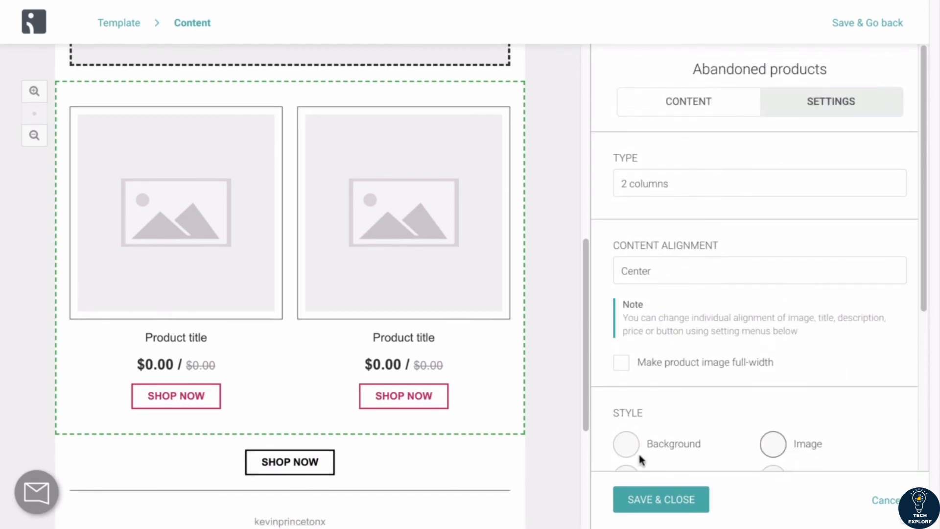
left_click(642, 501)
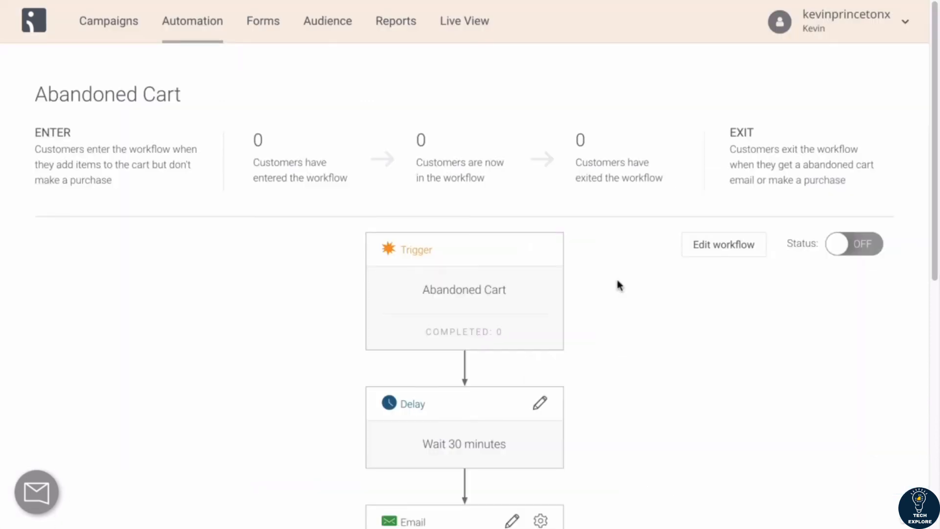
Step: Enable the Abandoned Cart workflow
scroll(617, 281, "down", 5)
scroll(617, 281, "down", 3)
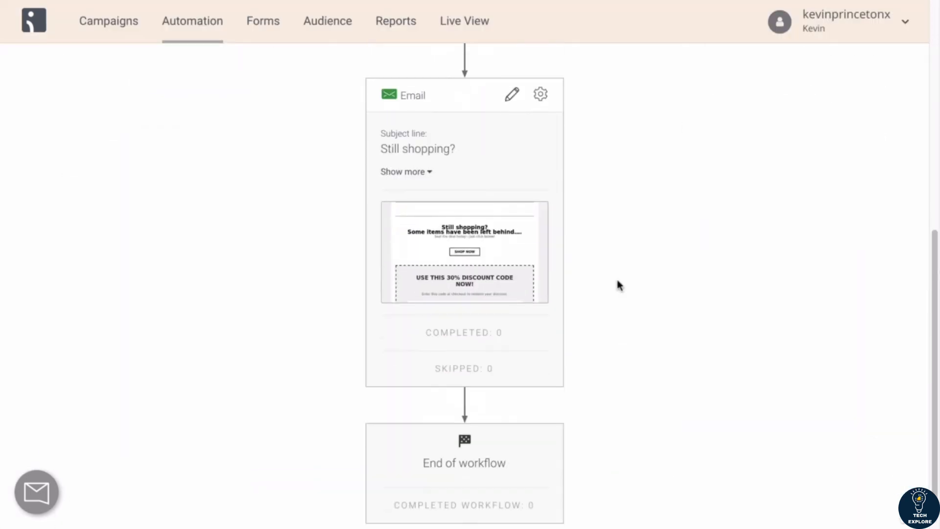
scroll(618, 282, "up", 5)
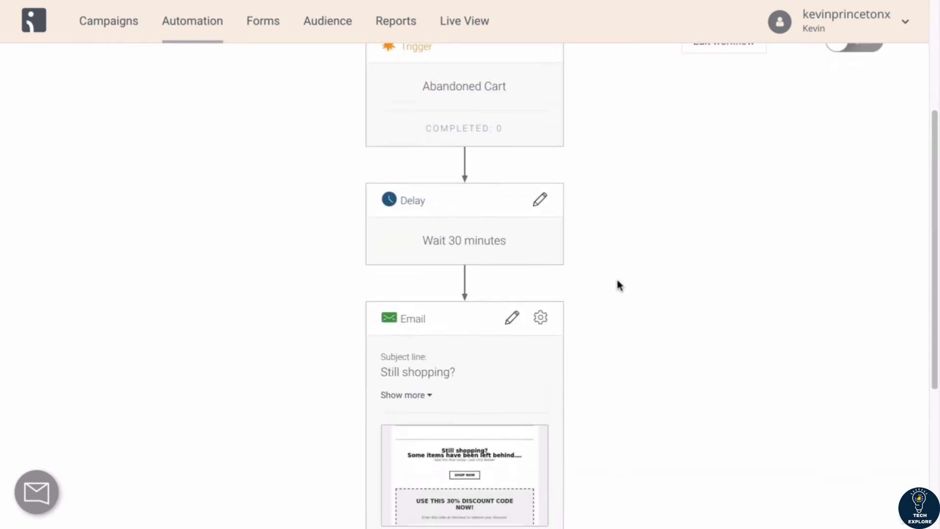
scroll(618, 283, "up", 4)
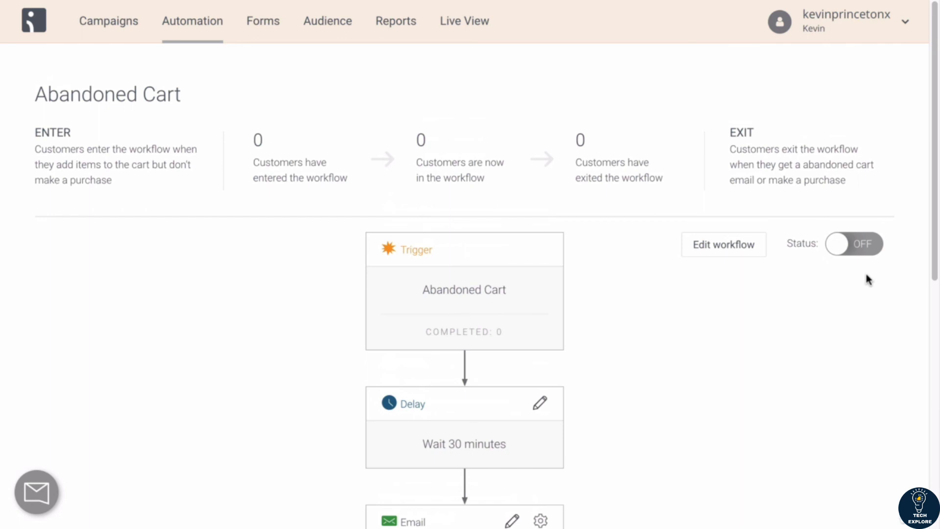
left_click(849, 253)
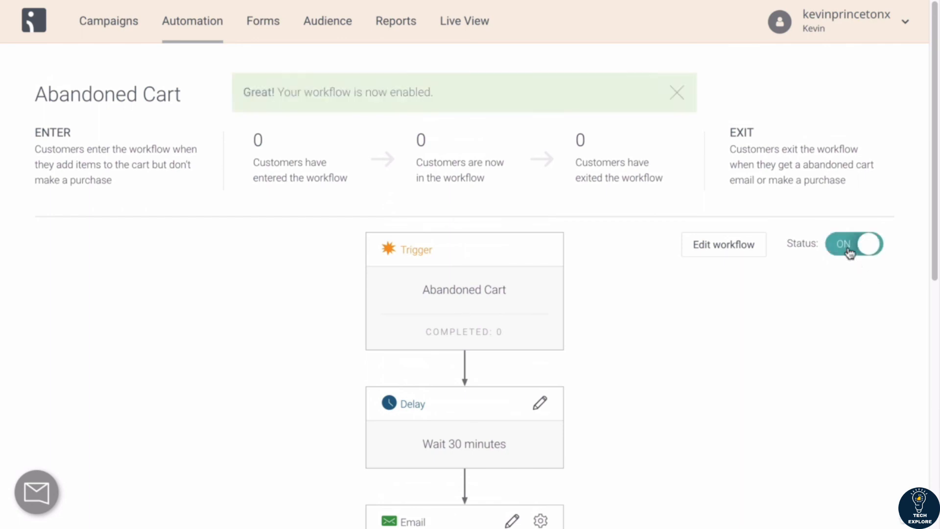
left_click(849, 252)
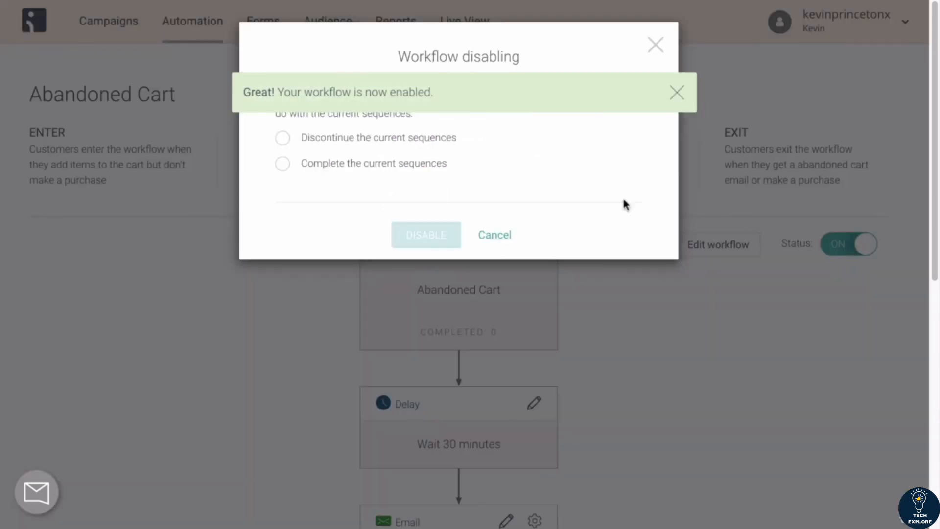
left_click(654, 43)
left_click(676, 93)
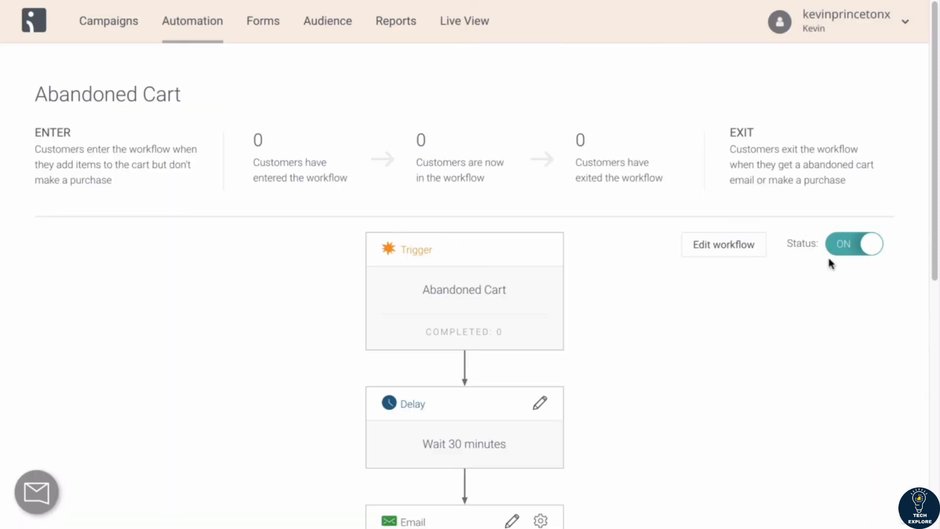
Step: Review the abandoned cart email's subject, preheader and sender settings and save them
scroll(702, 359, "down", 3)
scroll(702, 359, "down", 6)
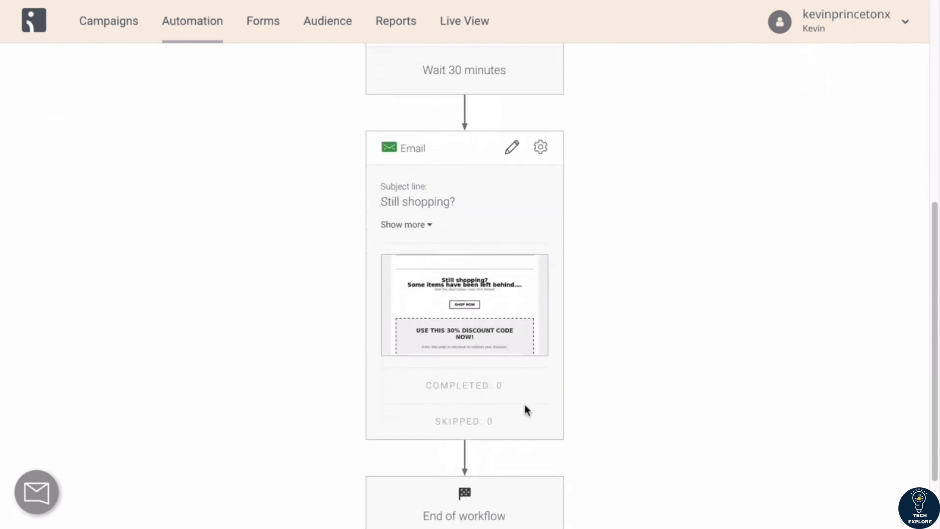
scroll(371, 431, "down", 1)
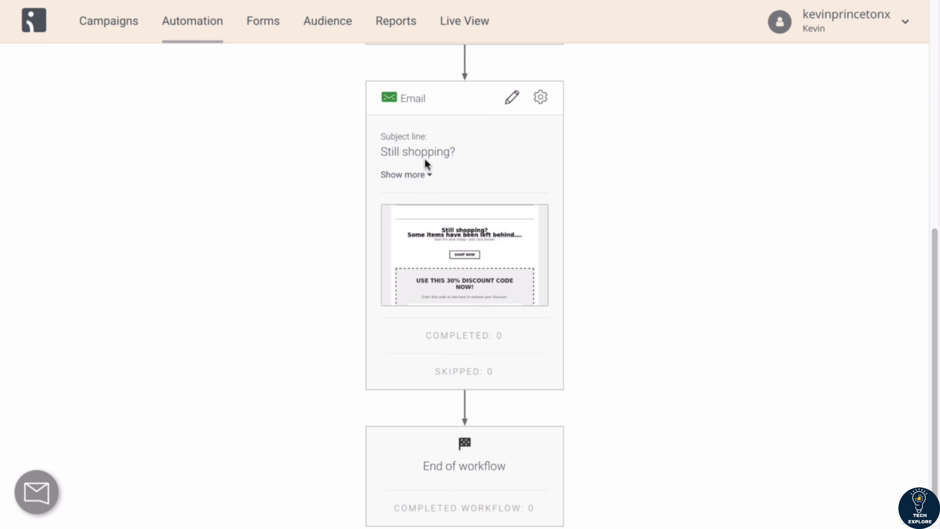
left_click(427, 176)
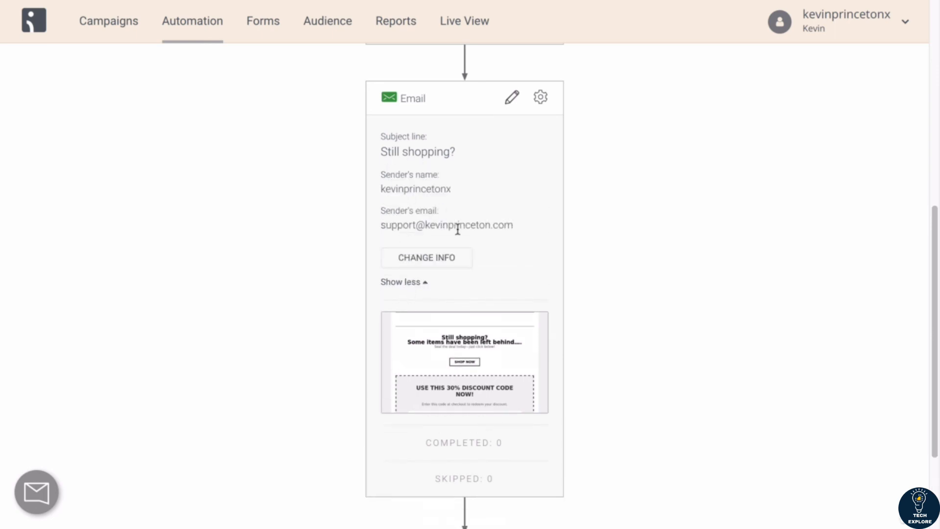
left_click(434, 263)
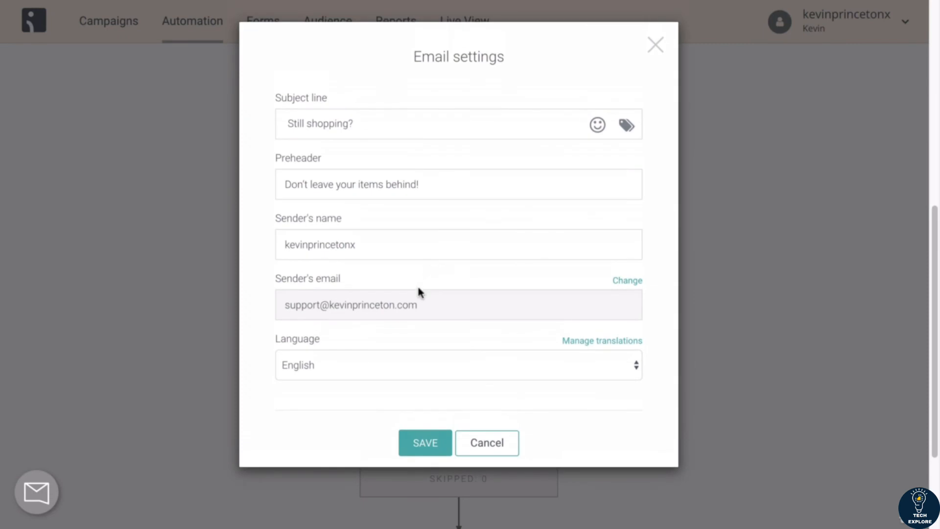
left_click_drag(425, 307, 271, 306)
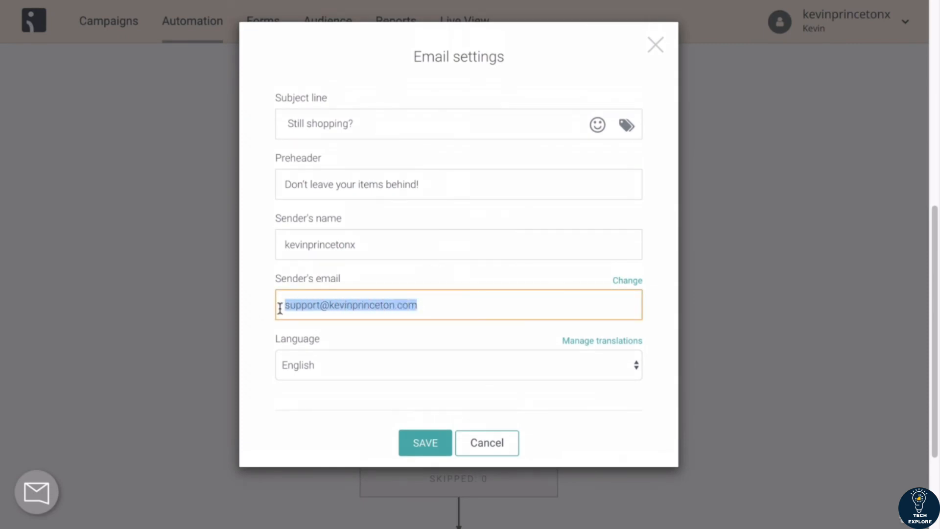
left_click_drag(425, 304, 285, 300)
left_click(424, 444)
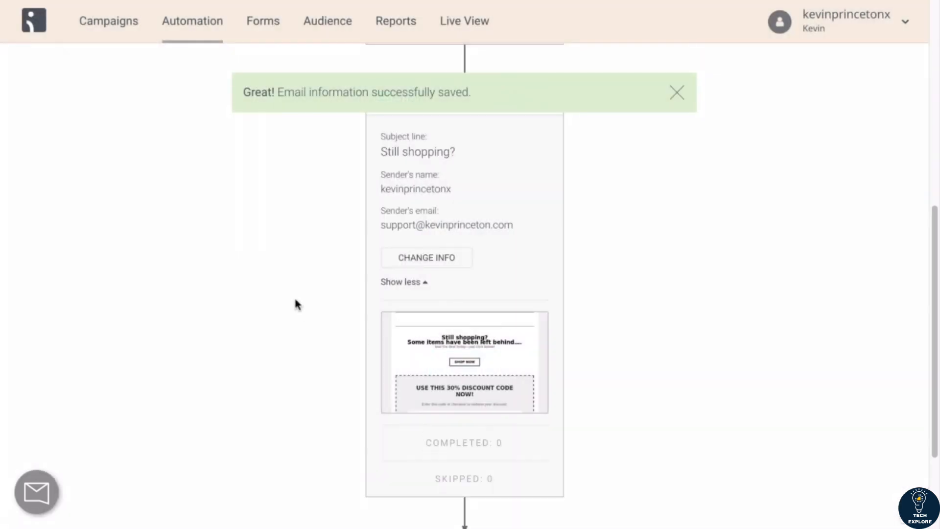
left_click(420, 281)
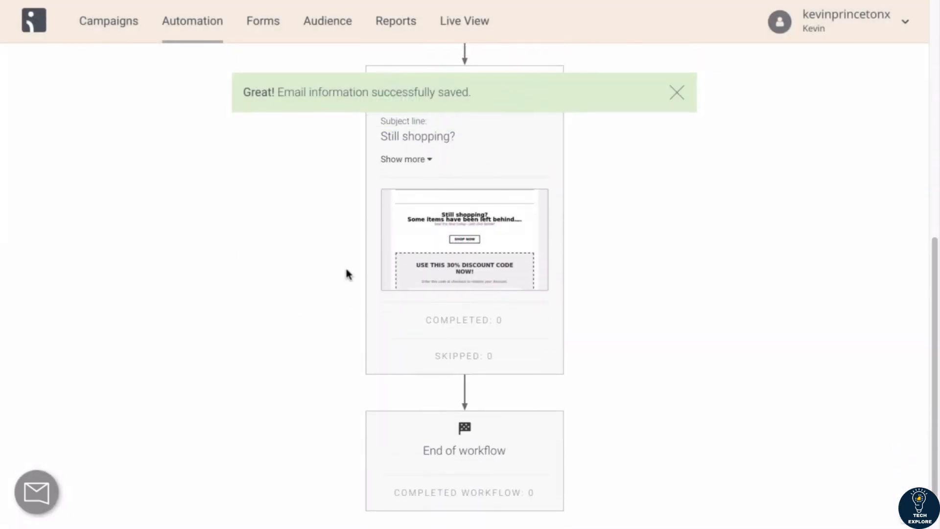
left_click(677, 92)
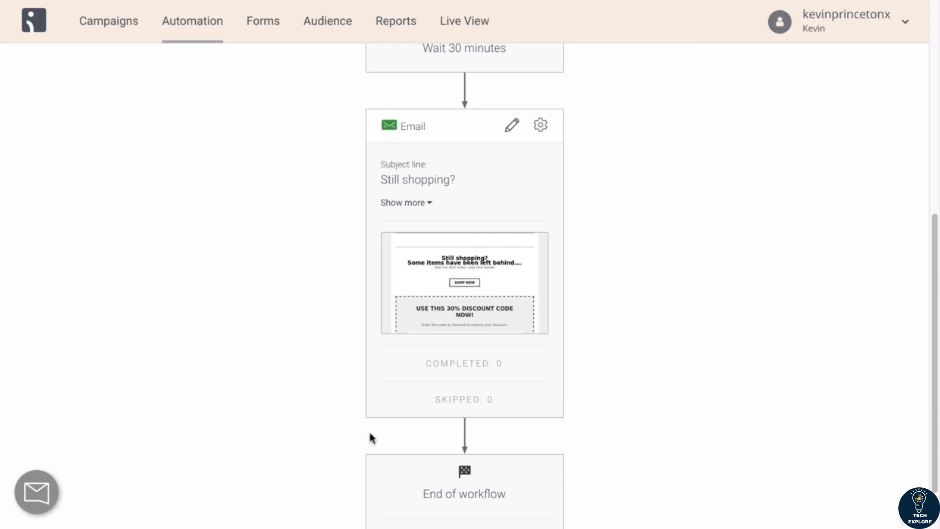
left_click(424, 203)
left_click(430, 286)
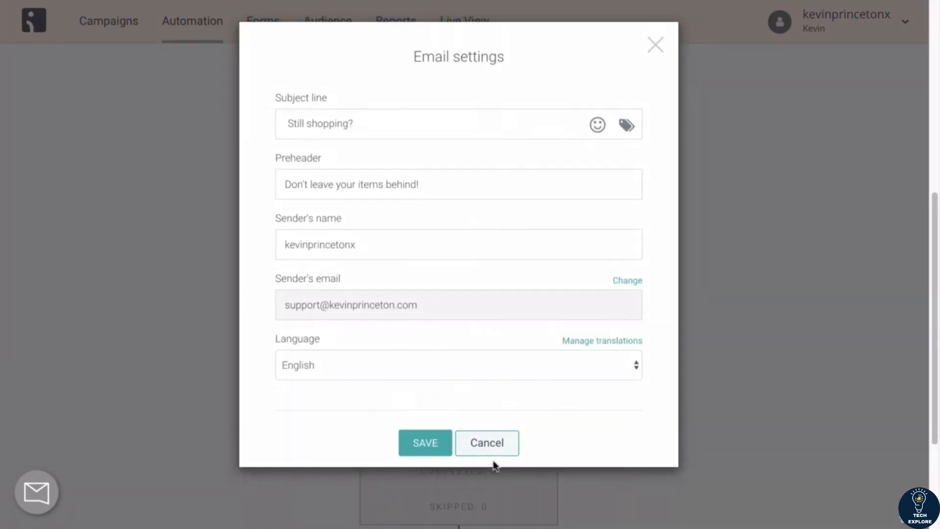
left_click(495, 446)
scroll(648, 395, "down", 3)
scroll(648, 395, "up", 2)
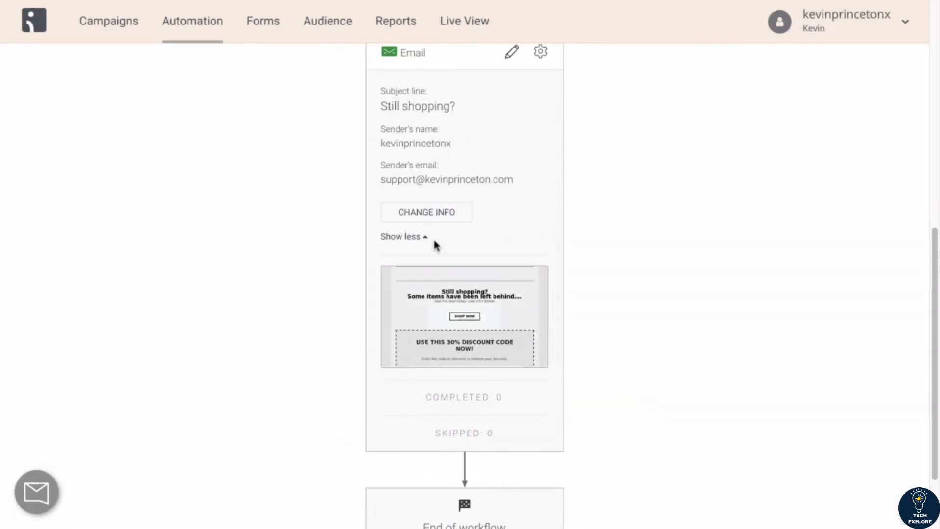
left_click(405, 237)
scroll(600, 210, "up", 1)
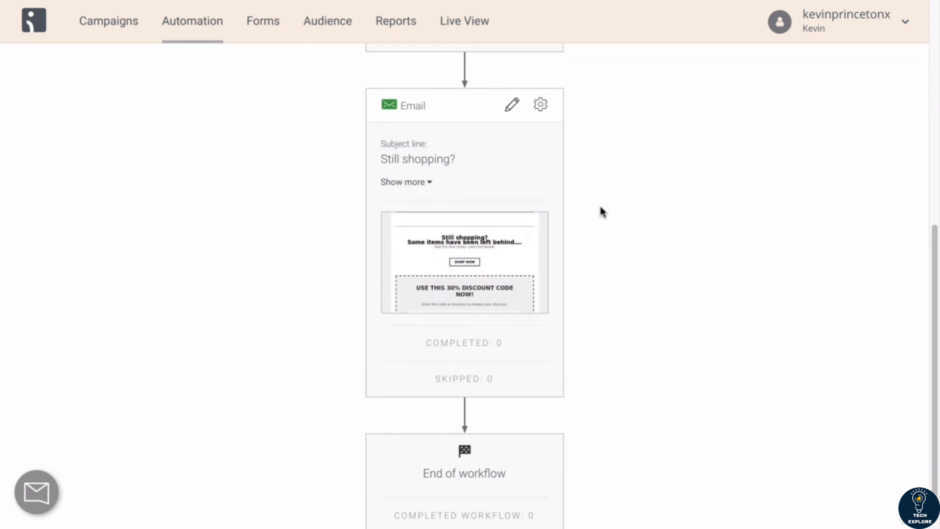
scroll(600, 210, "up", 8)
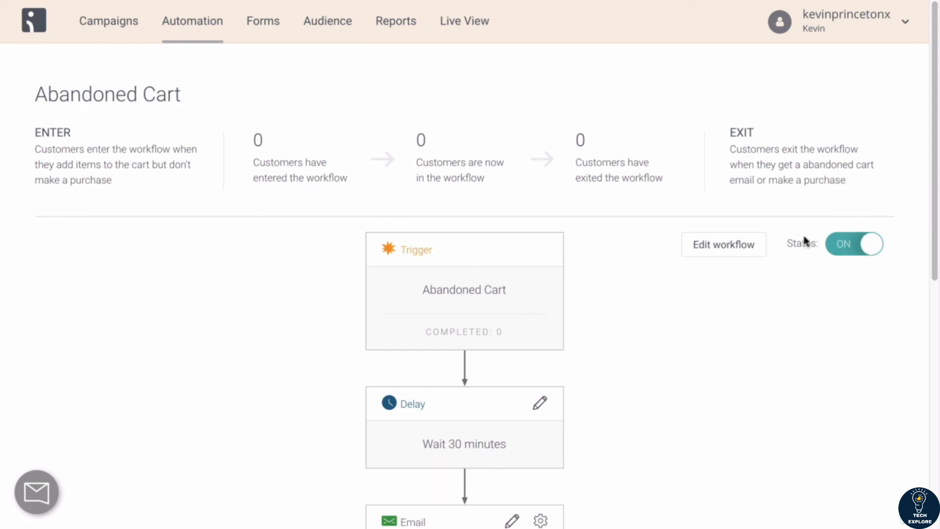
scroll(577, 373, "down", 10)
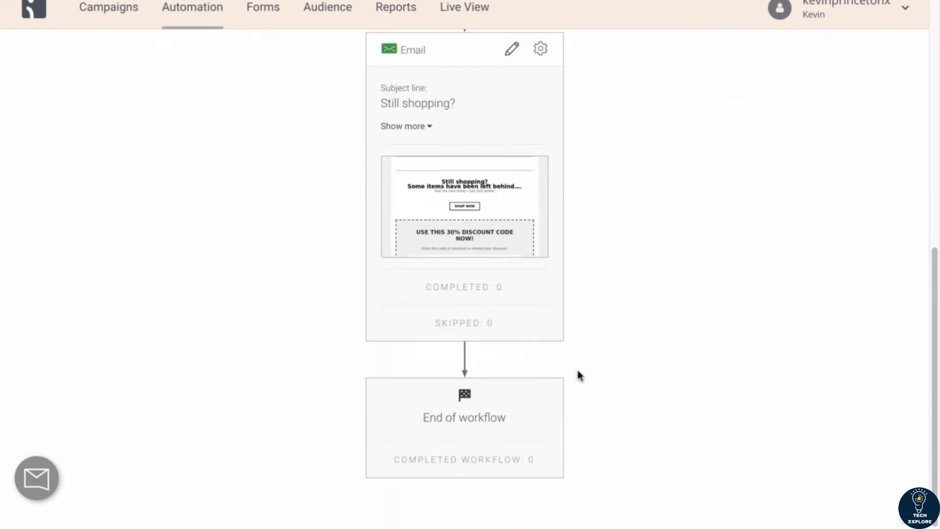
scroll(577, 373, "up", 10)
Step: Return to the automation workflows list
left_click(188, 26)
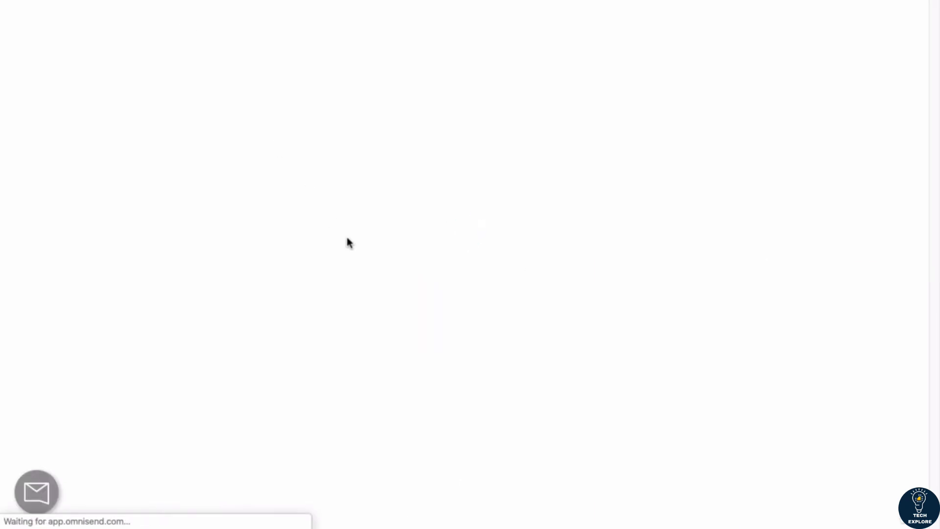
scroll(347, 239, "down", 3)
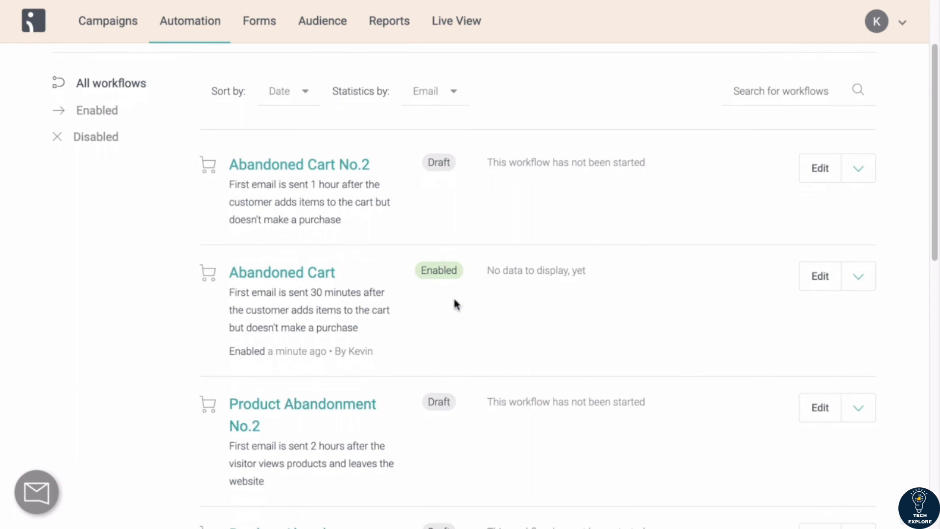
scroll(454, 303, "up", 3)
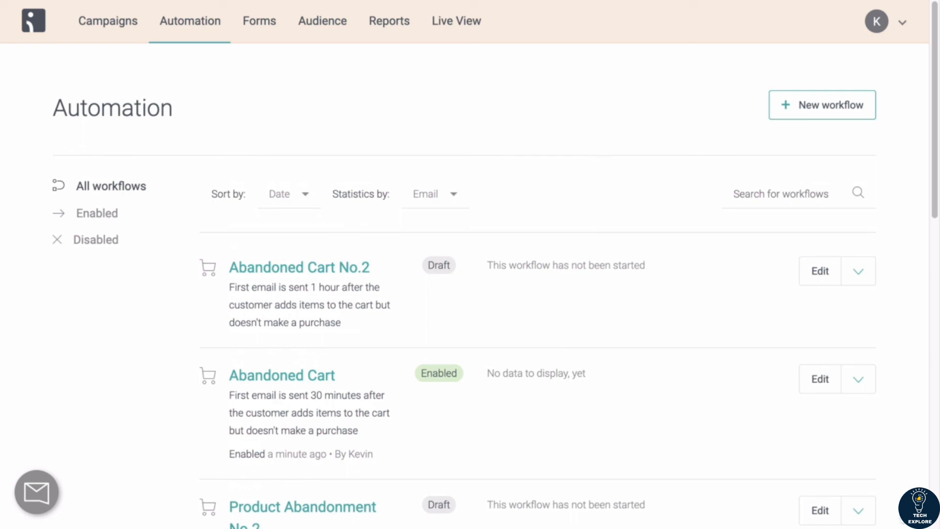
left_click(562, 0)
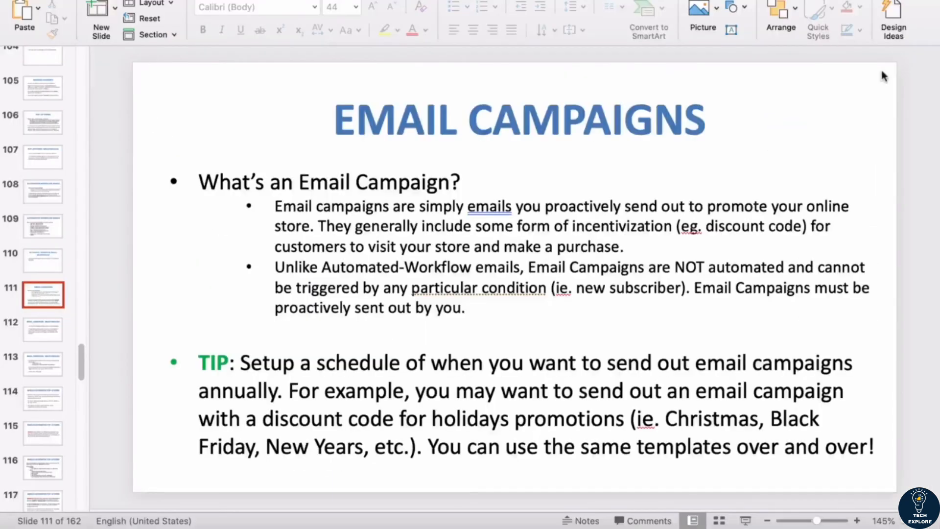